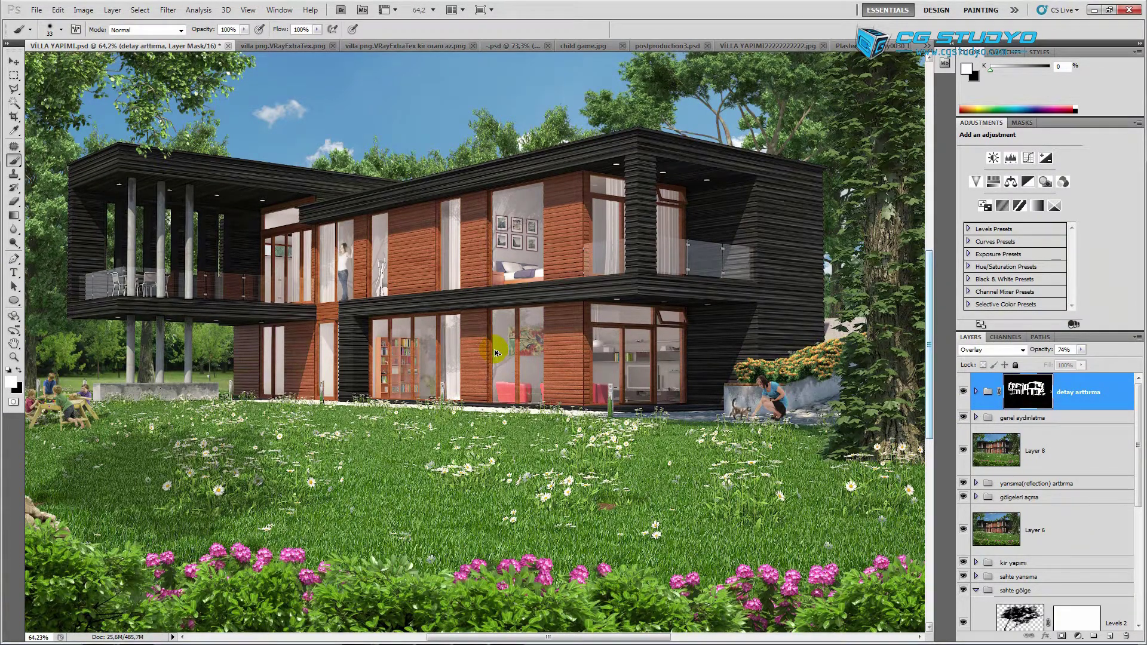
Stamp visible layers into Layer 10, duplicate it, and add a group named 'parlaklık/sıcaklık efekti (glow)'.
key(ctrl+shift+alt+e)
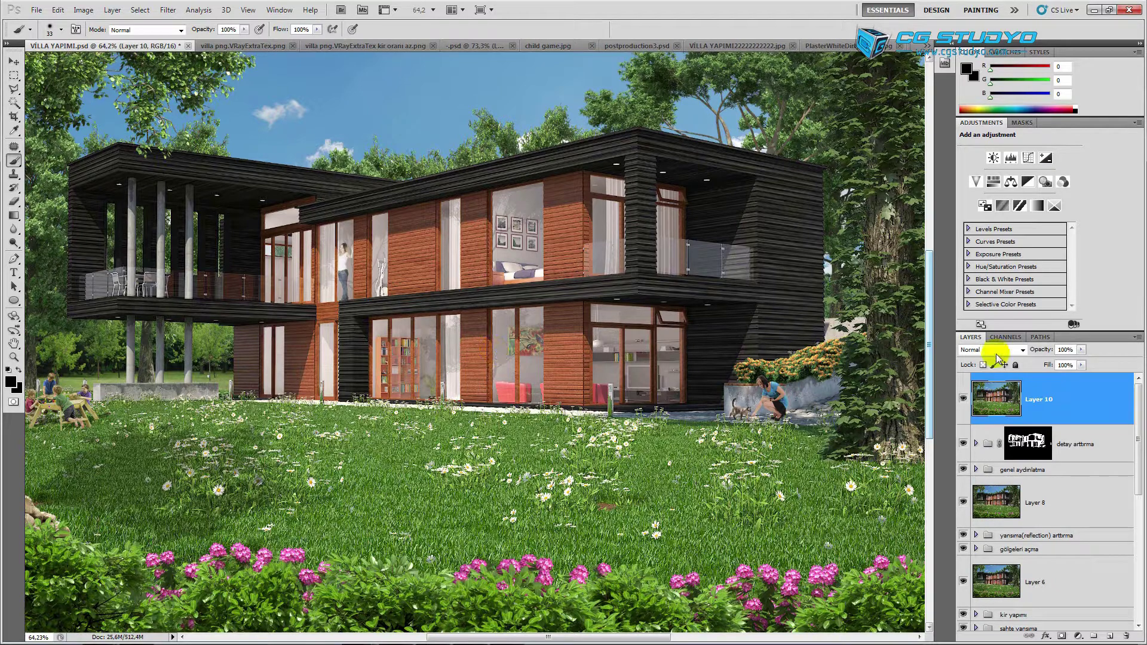
right_click(1042, 399)
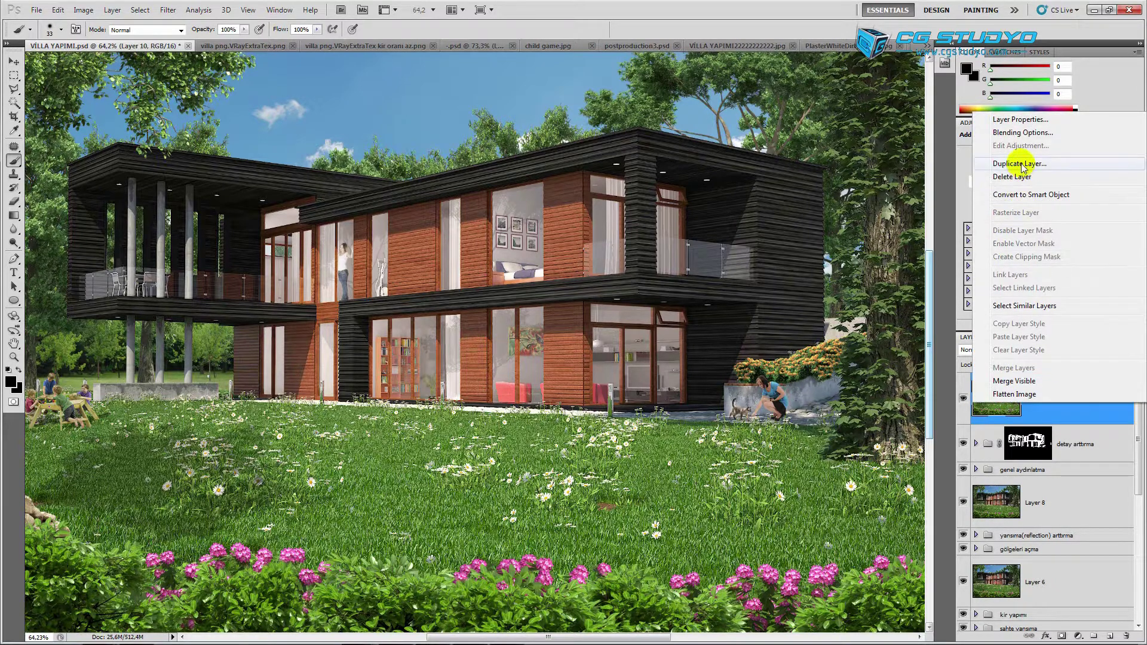
click(1060, 169)
click(660, 196)
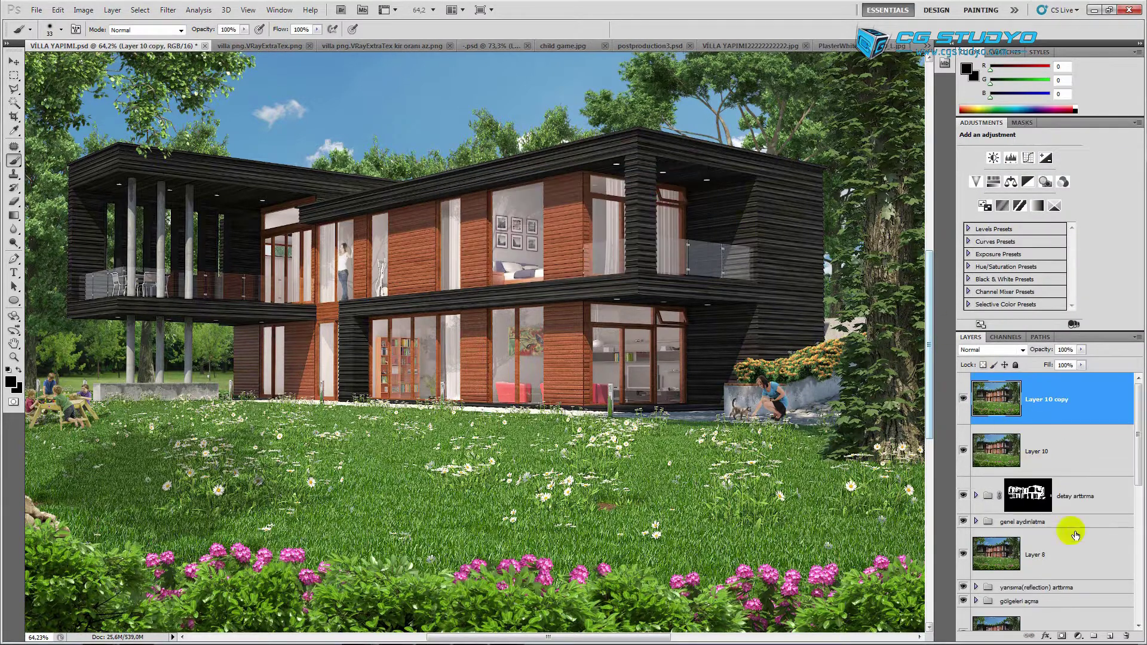
click(1095, 636)
text(par)
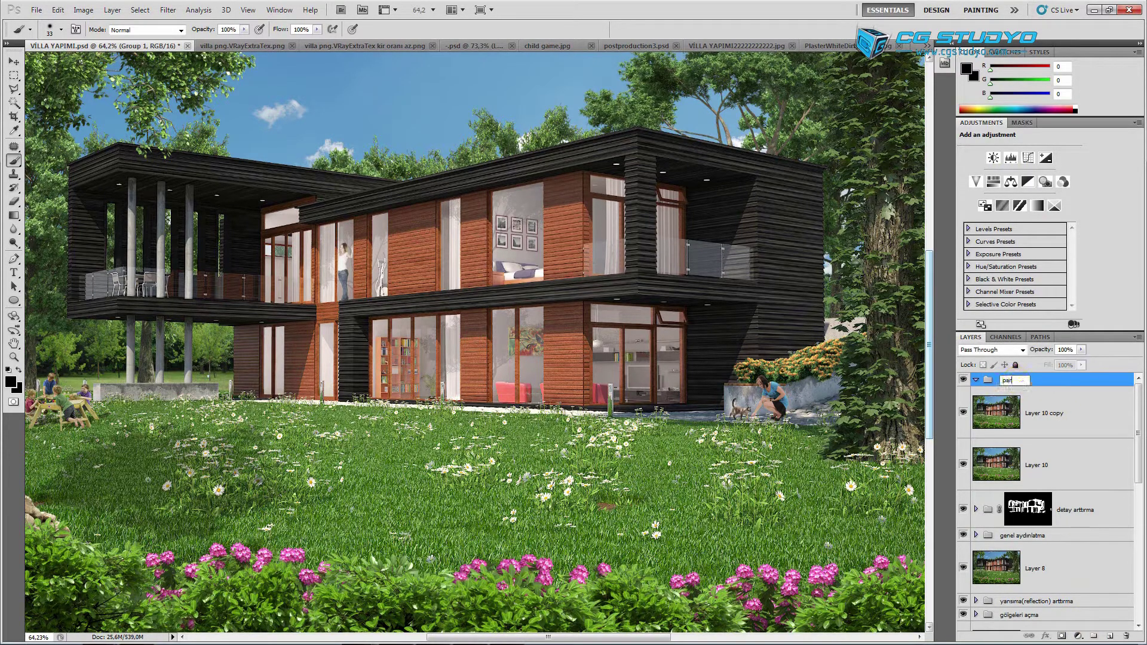
text(laklık/sıcaklık efekti (glow)
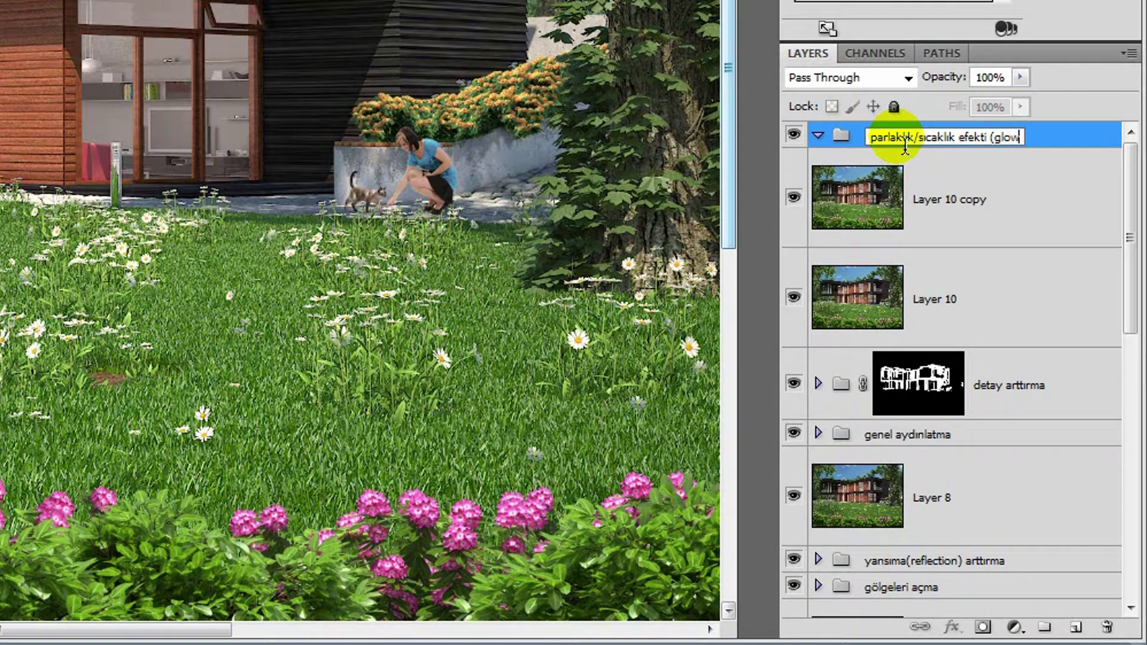
Finish naming the glow group and move Layer 10 and Layer 10 copy into it.
click(1010, 239)
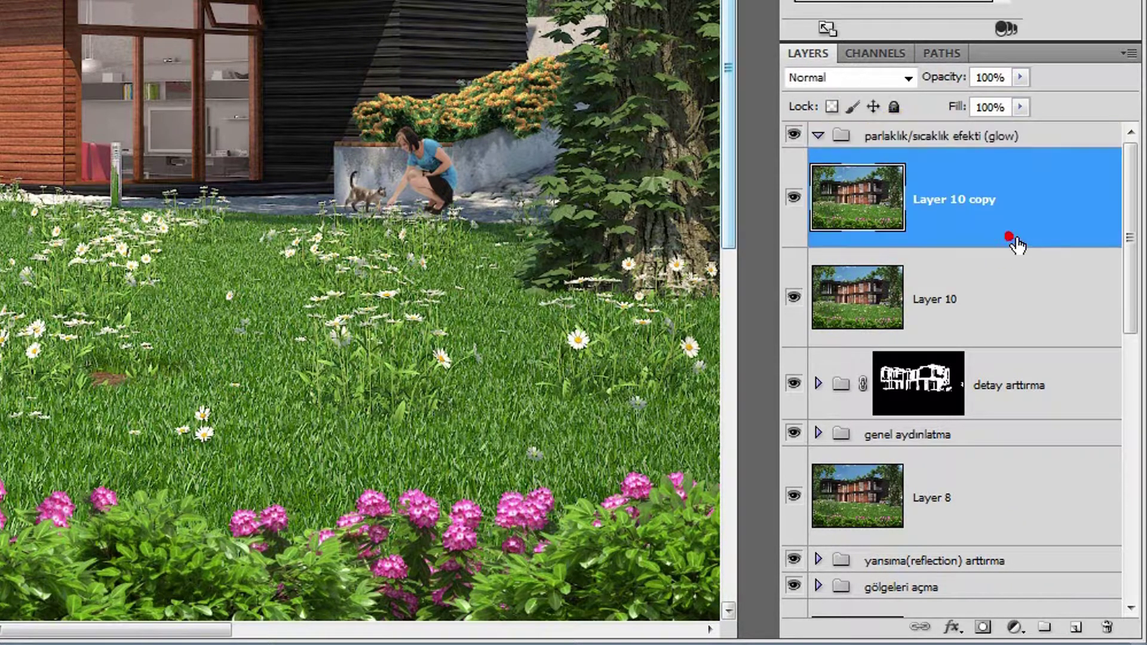
shift+click(980, 290)
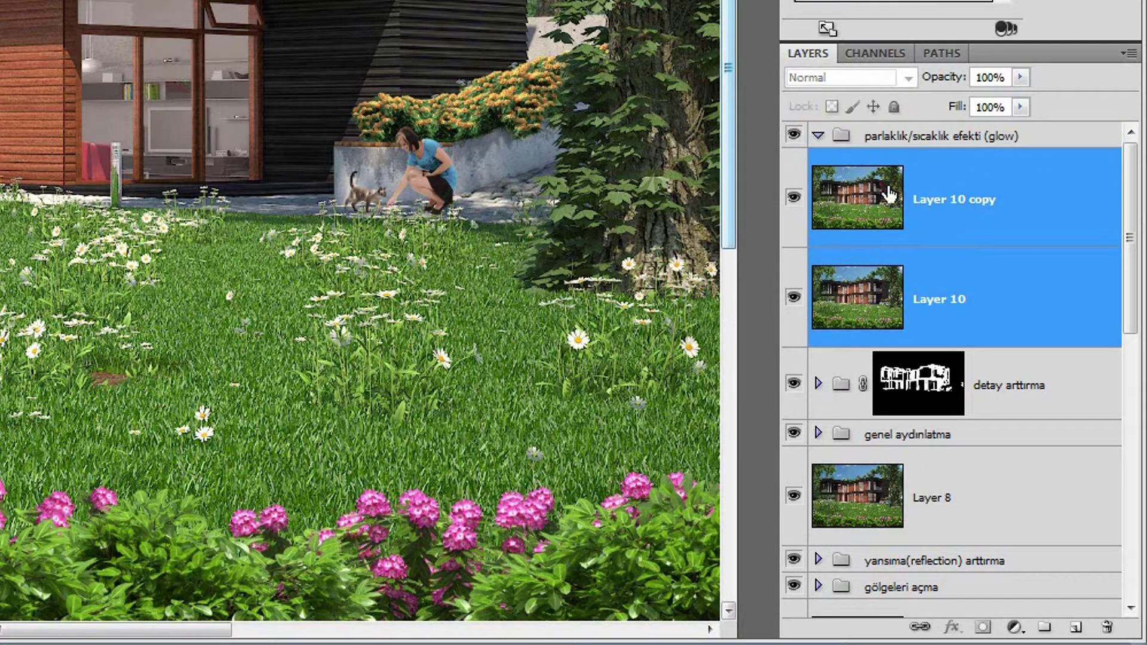
drag(974, 281, 921, 136)
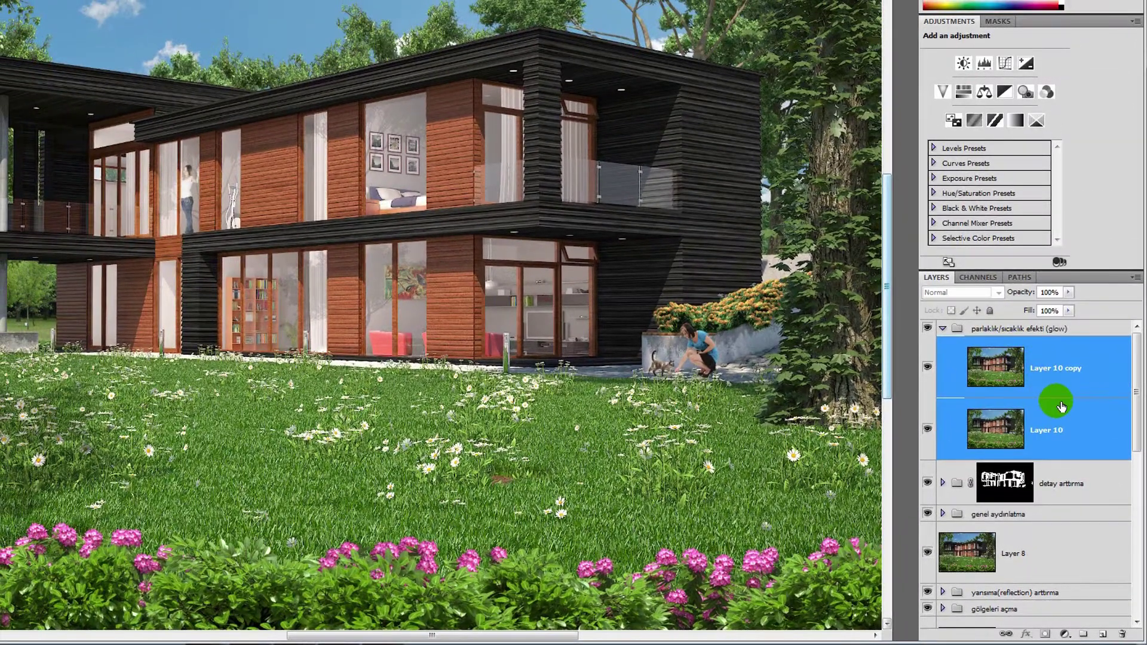
Set Layer 10 copy's blending mode to Hard Light.
click(1058, 405)
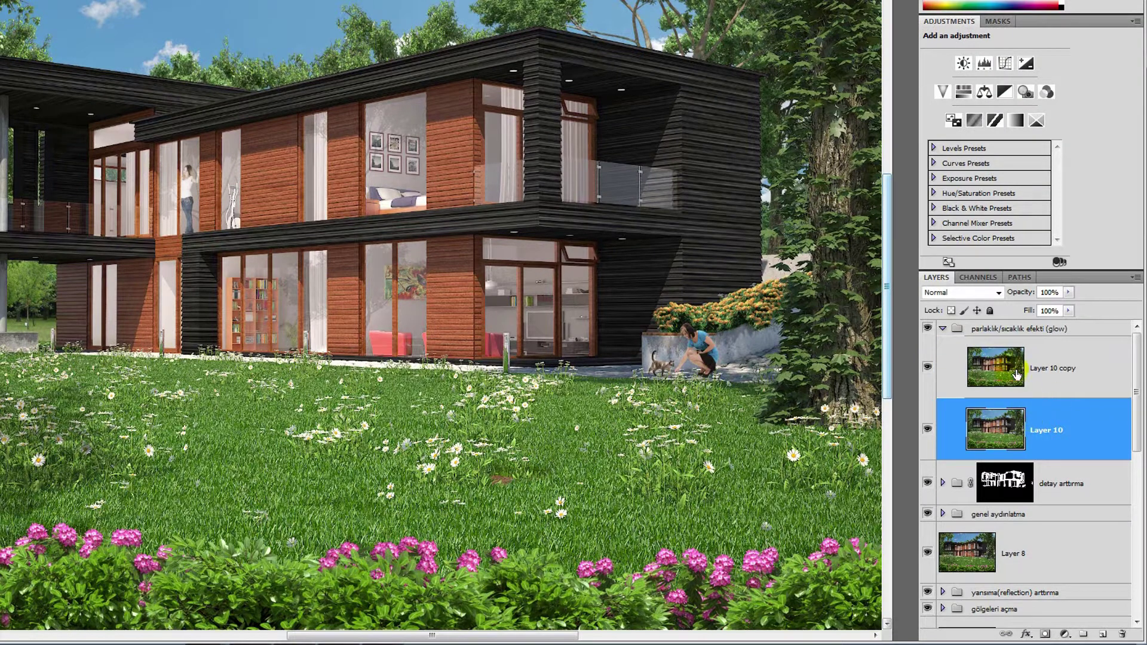
click(1051, 371)
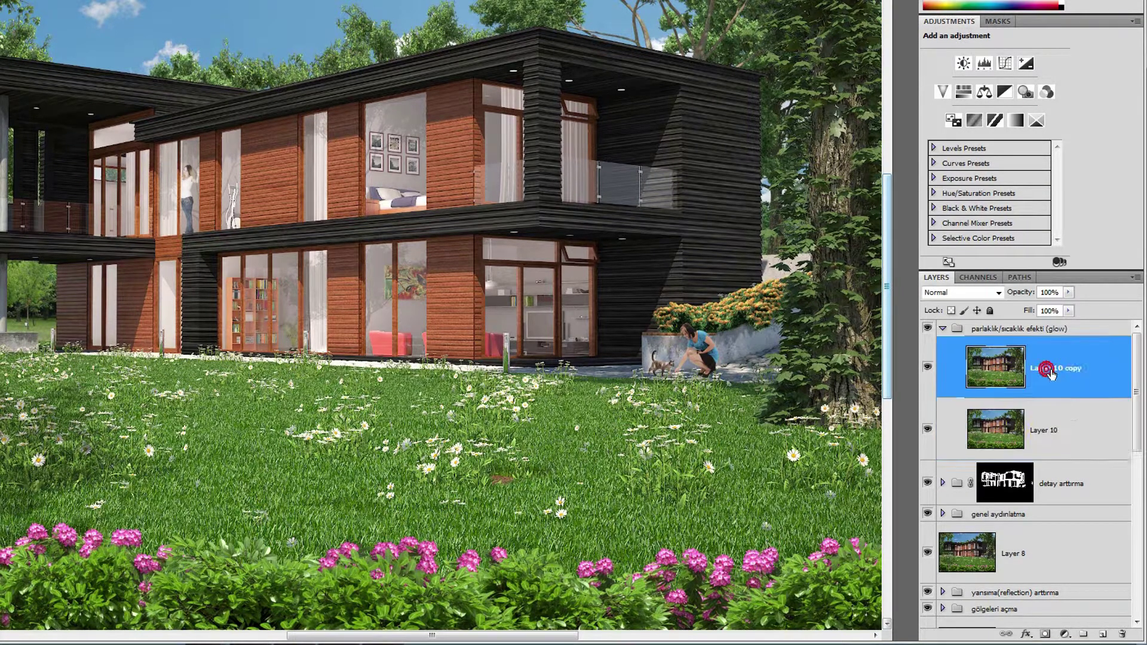
click(1002, 367)
click(993, 293)
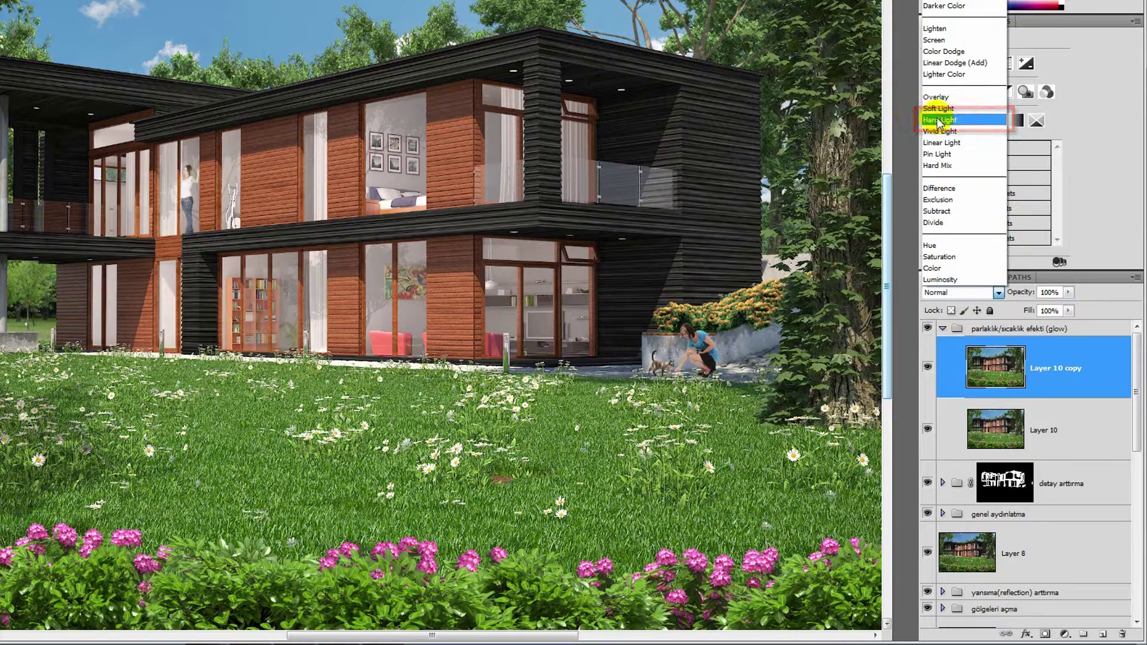
click(932, 120)
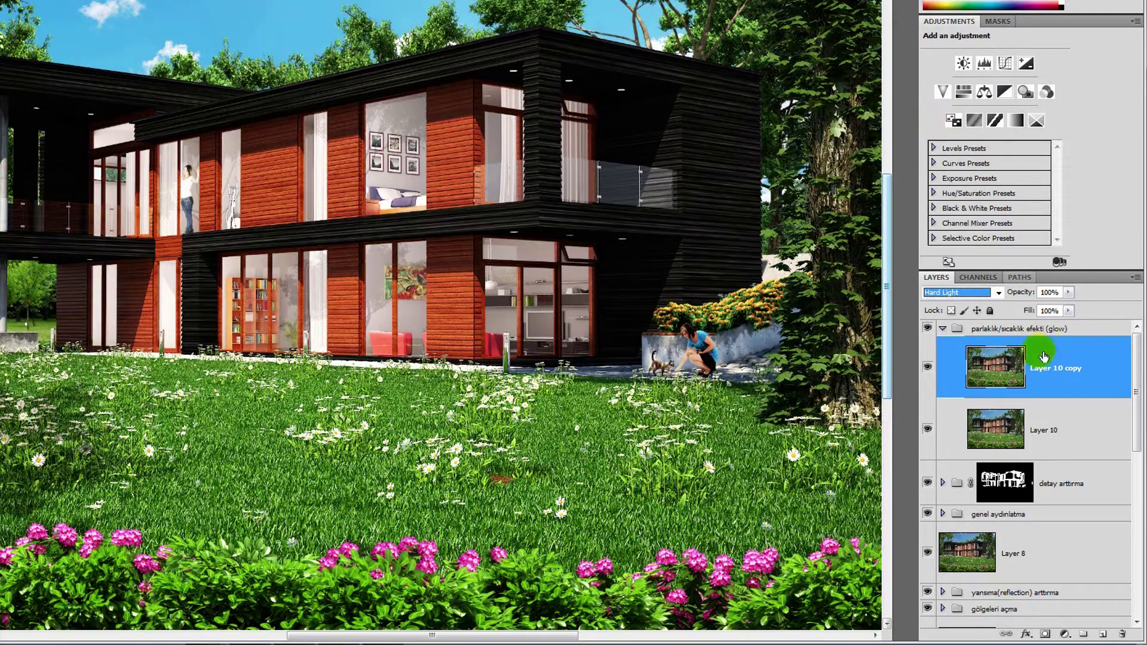
Set Layer 10's blending mode to Screen to brighten the render.
click(984, 429)
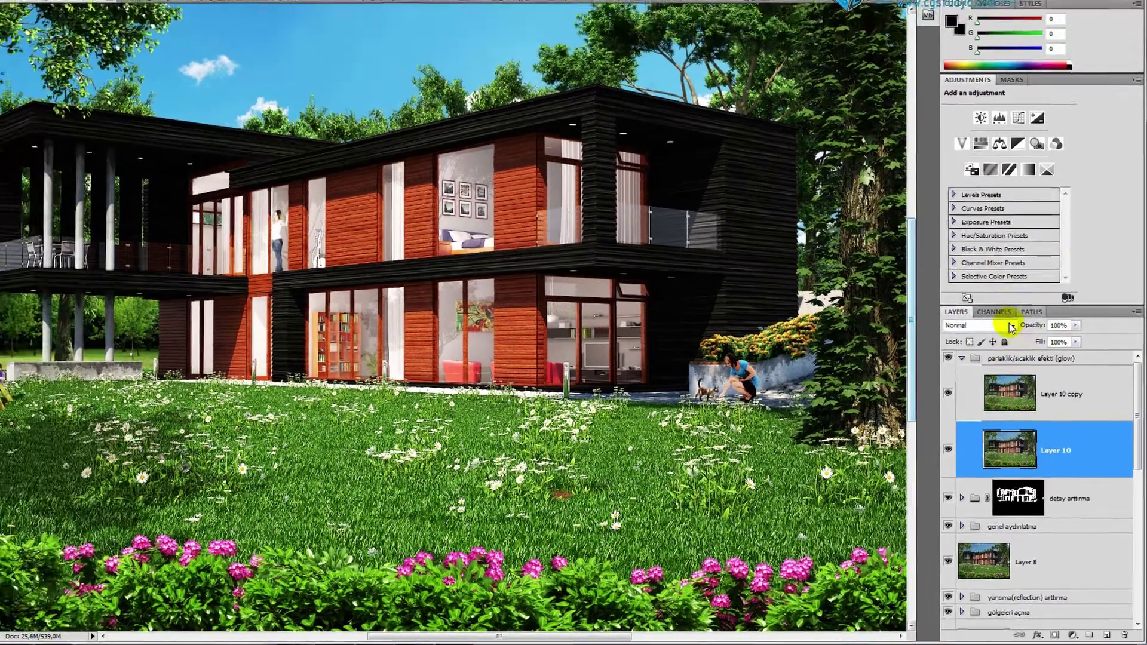
click(1016, 341)
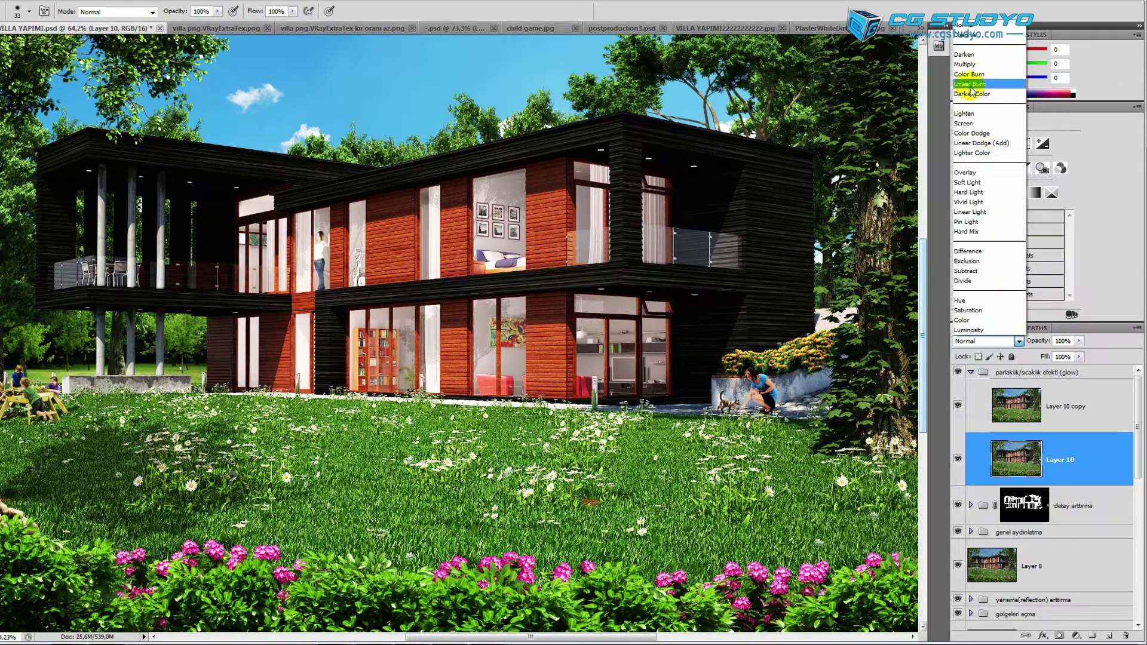
click(972, 124)
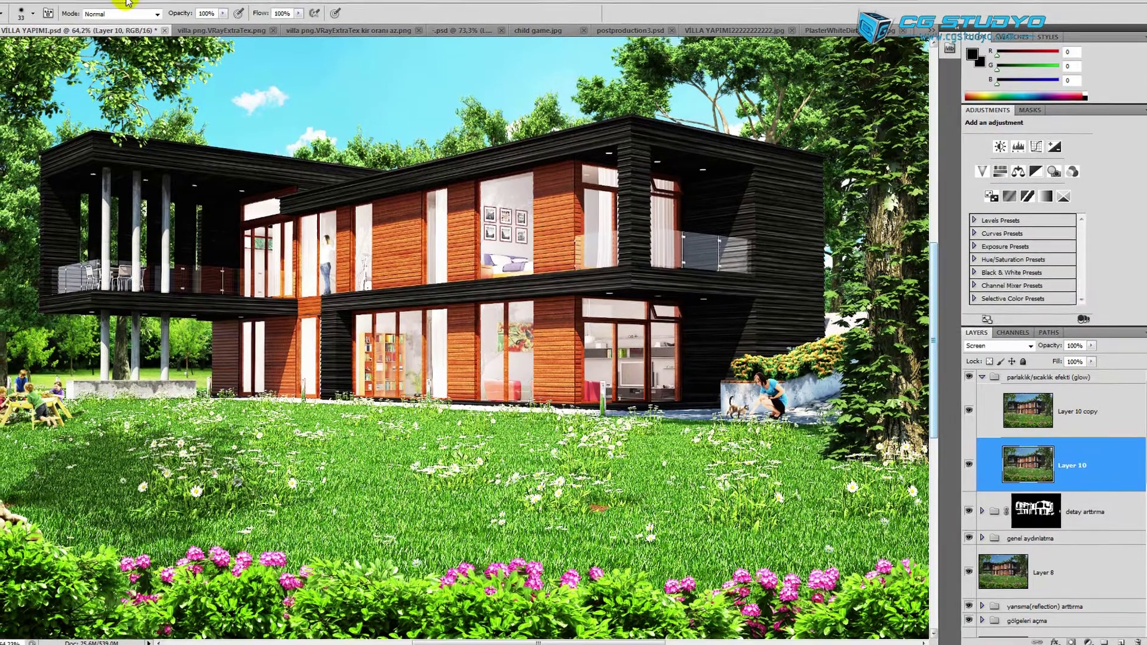
click(186, 10)
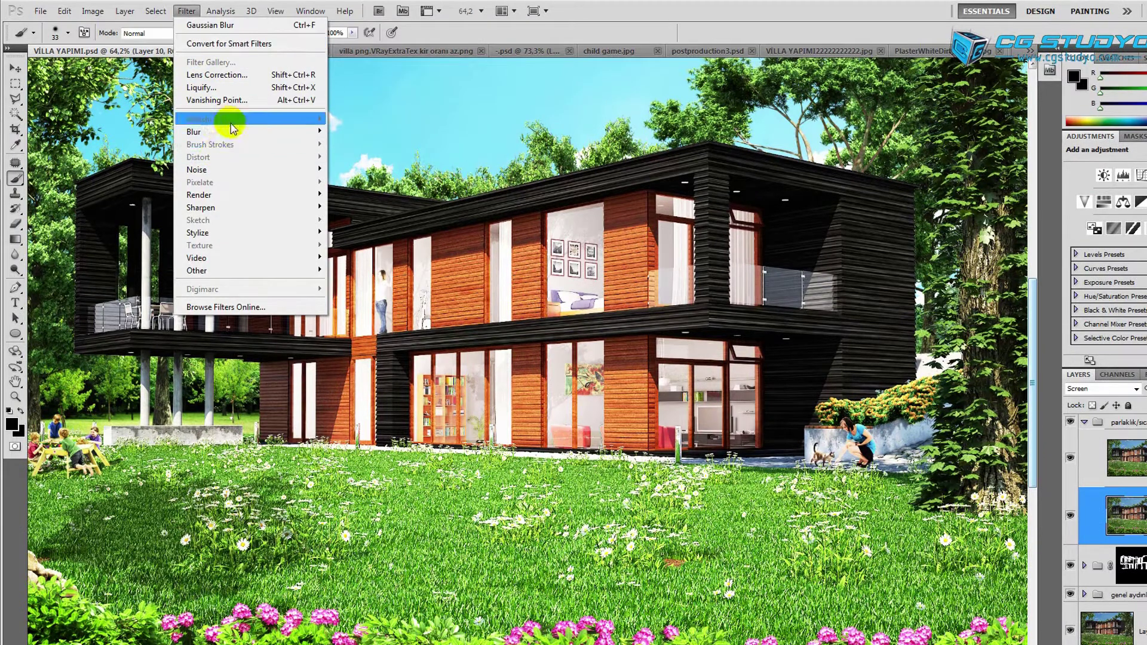
mouse_move(194, 131)
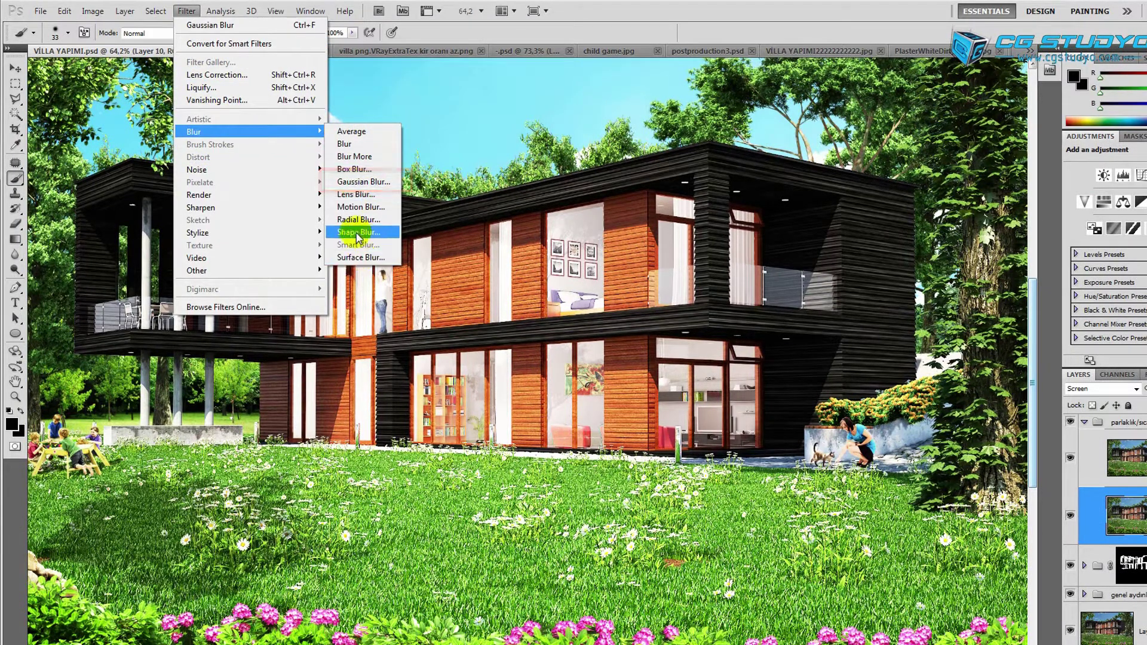
Apply a Gaussian Blur with a 10-pixel radius to Layer 10.
click(376, 182)
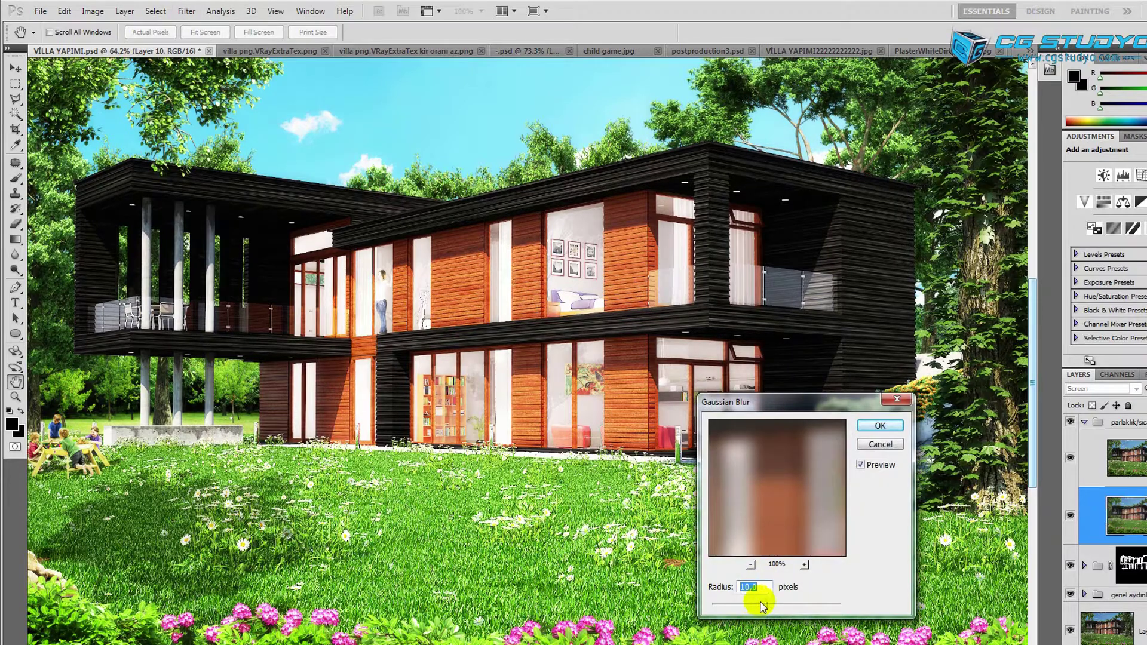
drag(762, 604, 768, 608)
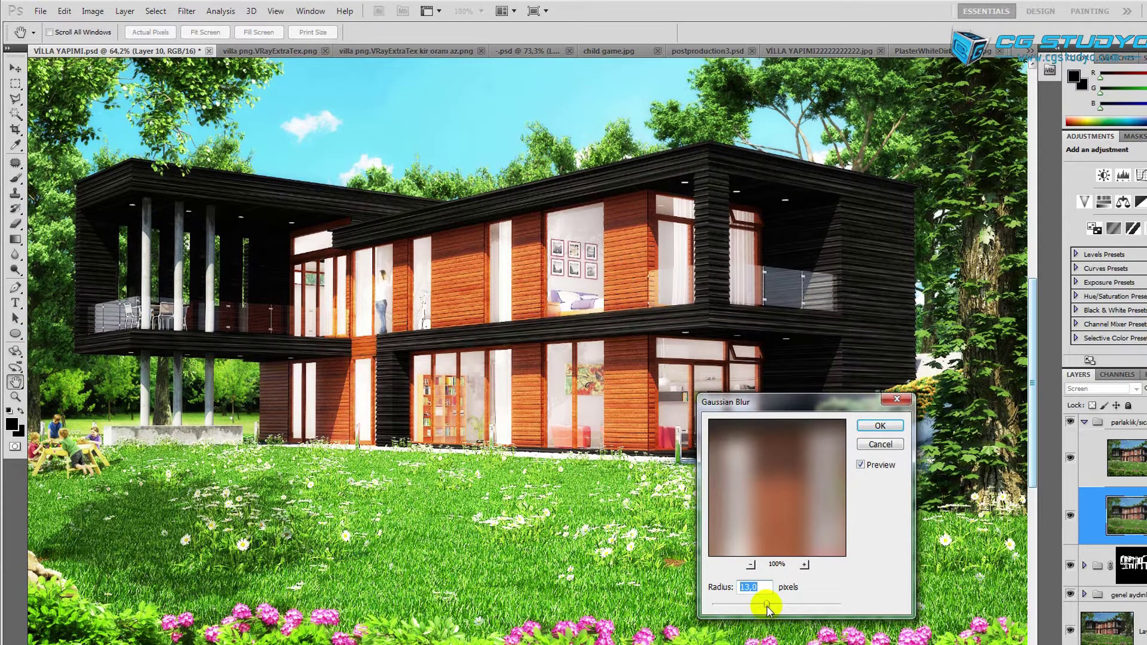
drag(762, 607, 764, 606)
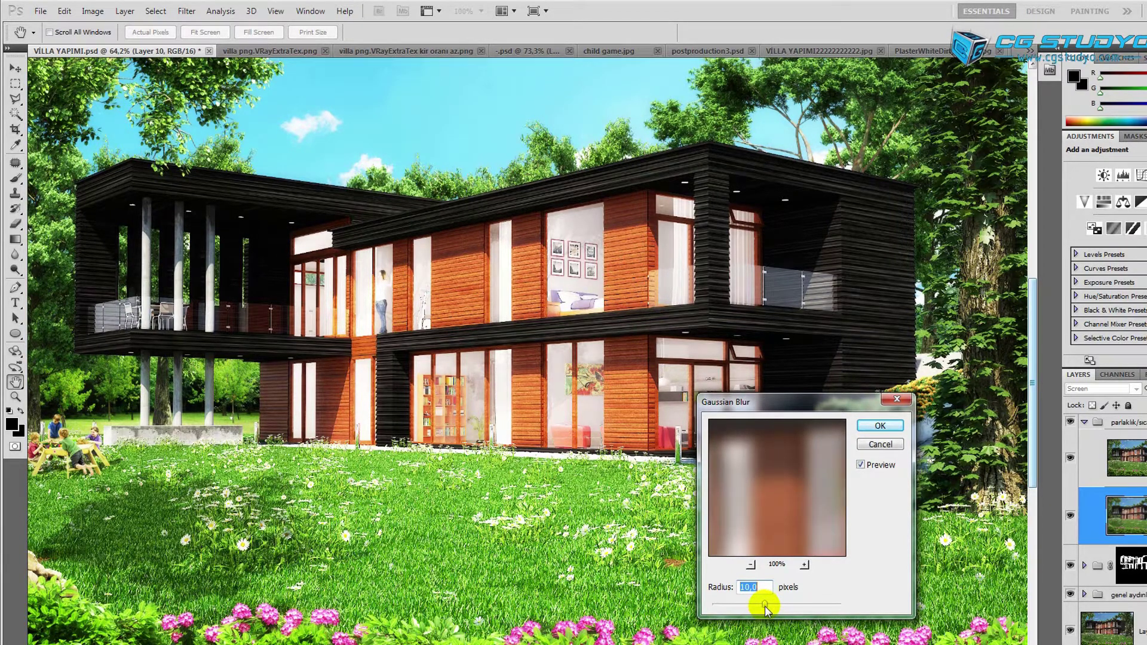
click(869, 435)
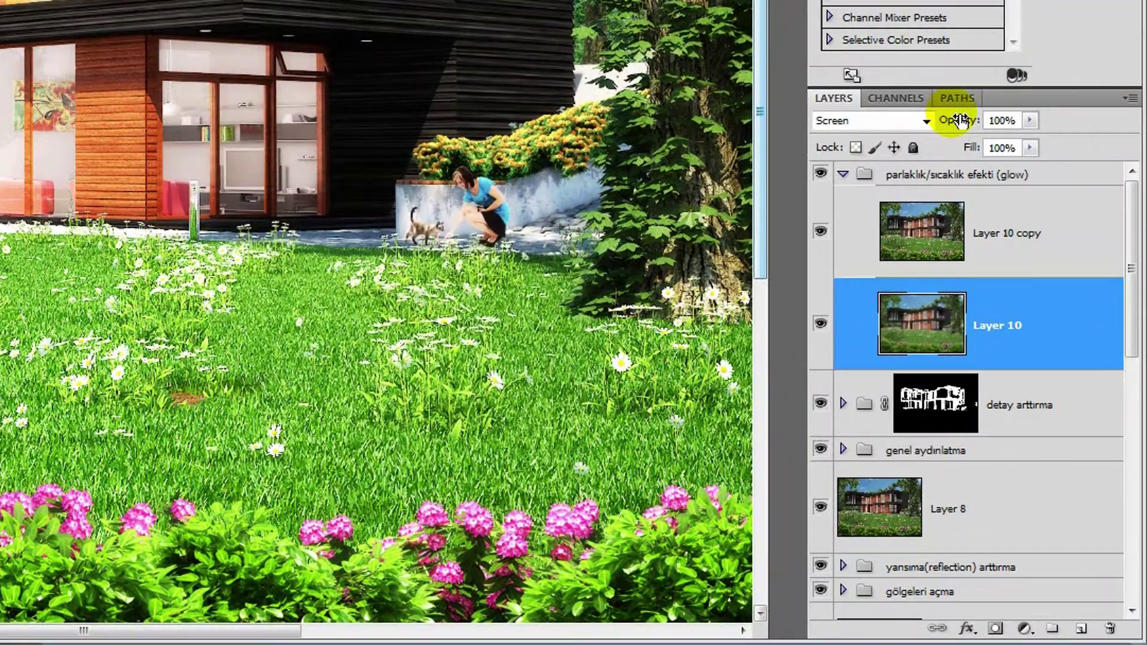
Scrub Layer 10's opacity down to about 37%.
drag(958, 120, 890, 120)
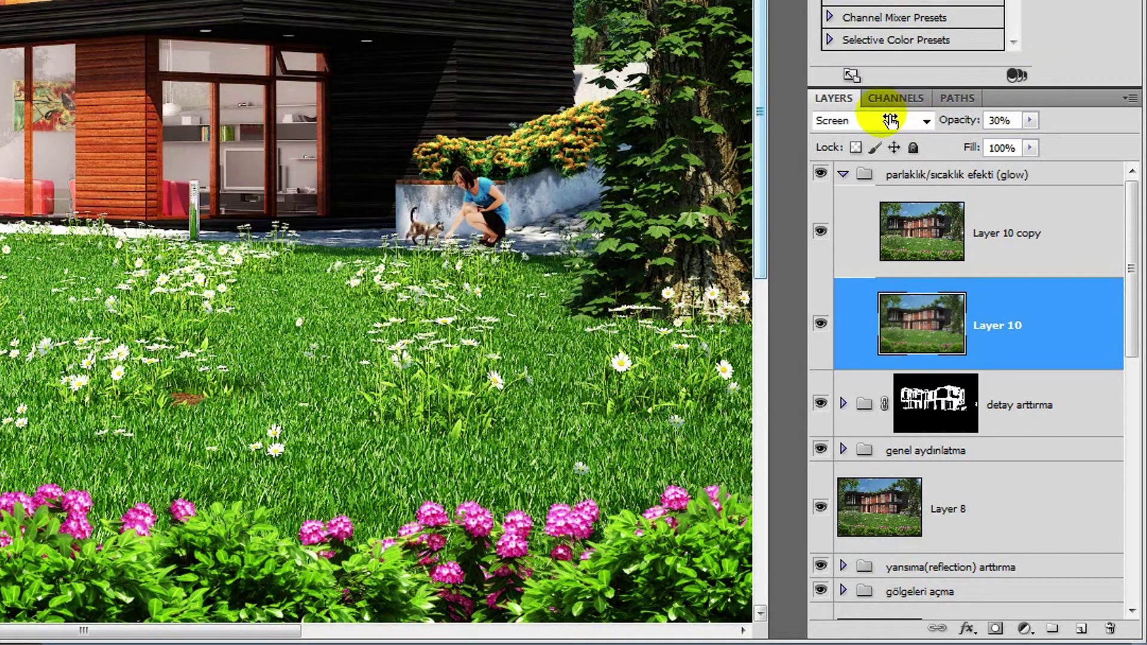
drag(890, 120, 887, 122)
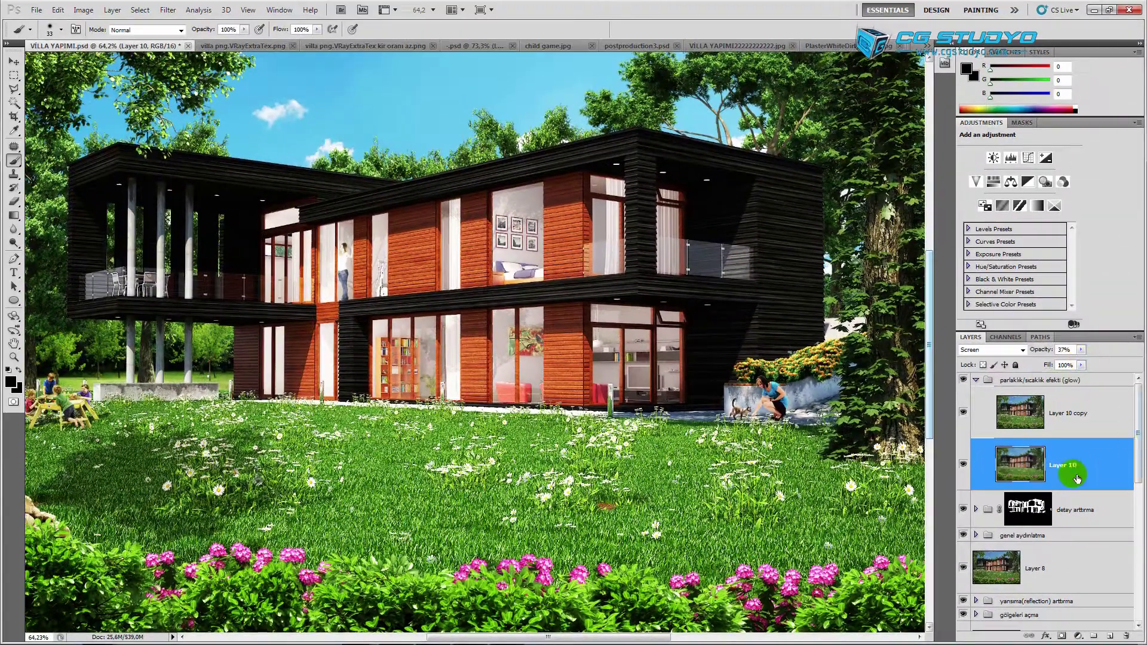
mouse_move(1070, 468)
mouse_down()
mouse_move(1115, 465)
mouse_move(1089, 451)
mouse_up()
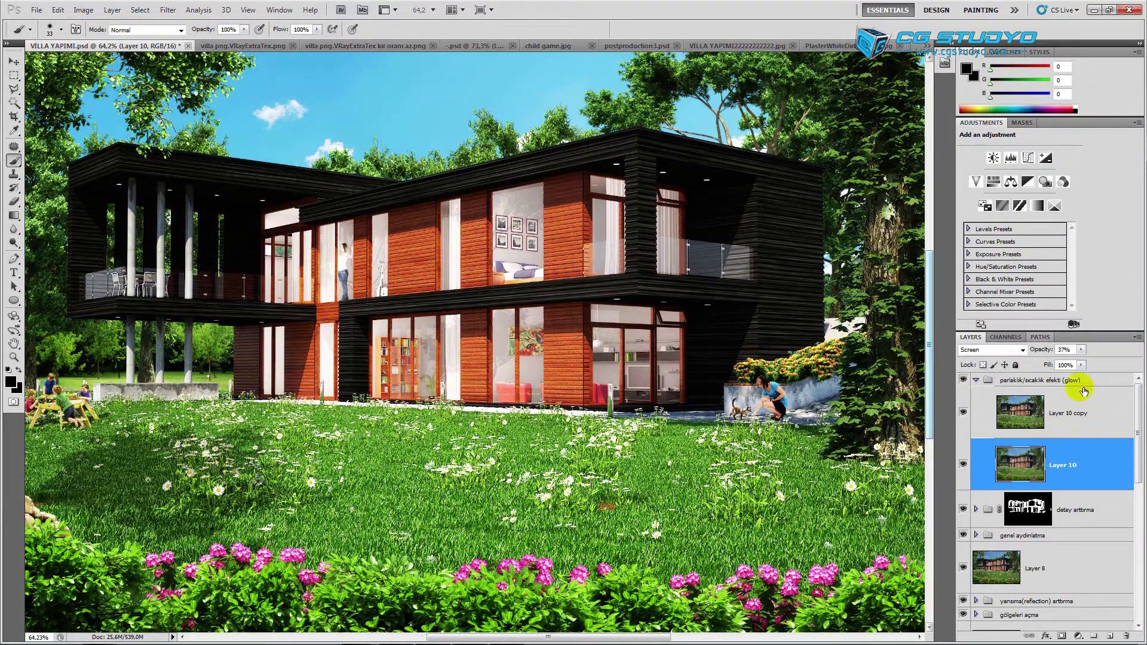
Collapse the glow group, give it a black hide-all mask, and set the painting colour.
click(1077, 410)
click(984, 380)
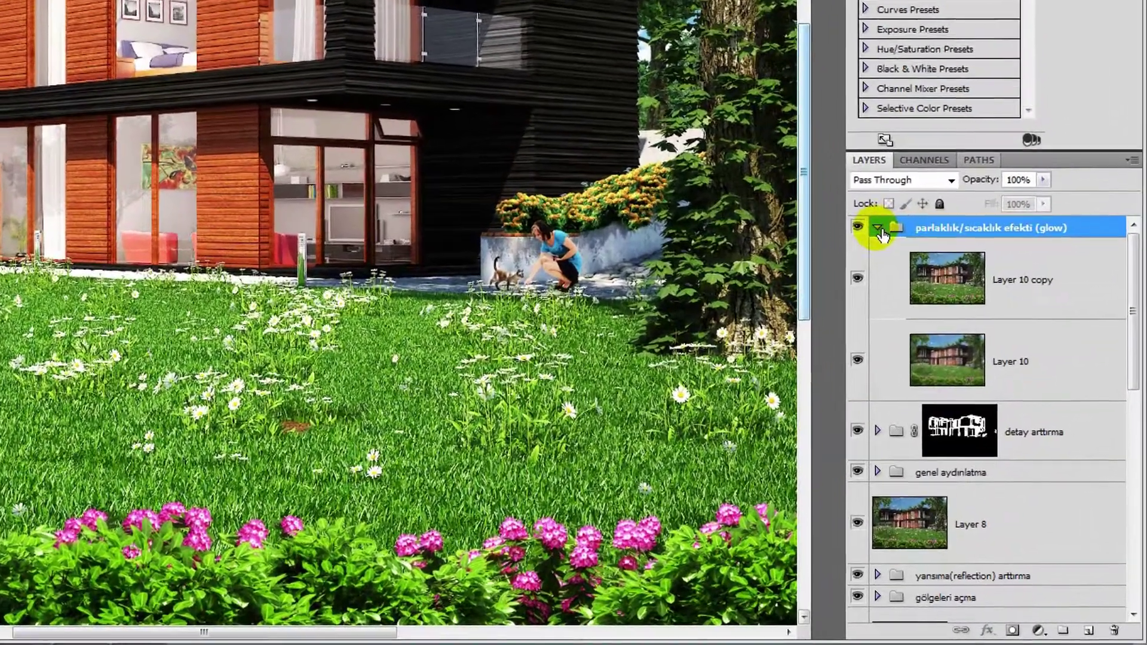
click(975, 380)
click(873, 221)
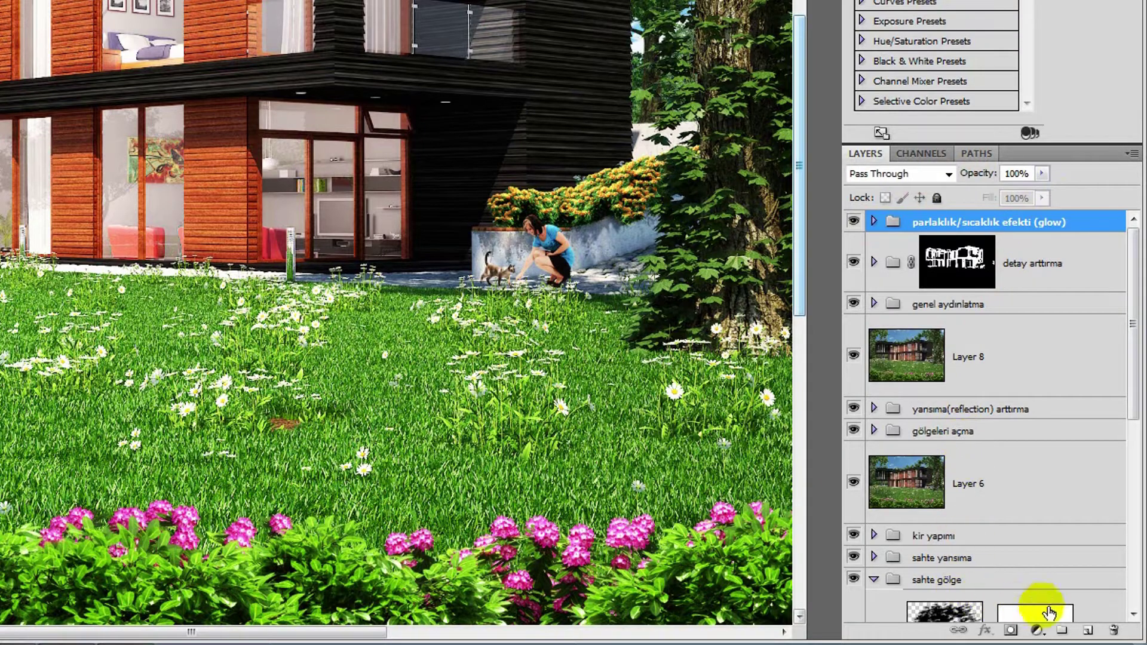
alt+click(1011, 630)
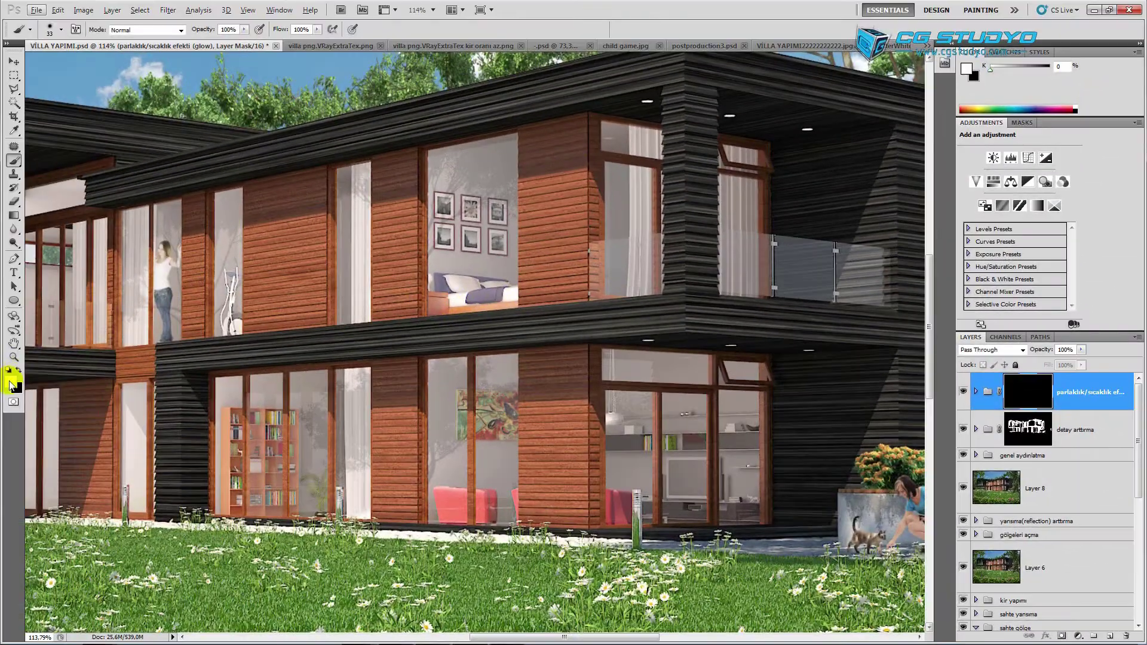
click(10, 383)
click(894, 440)
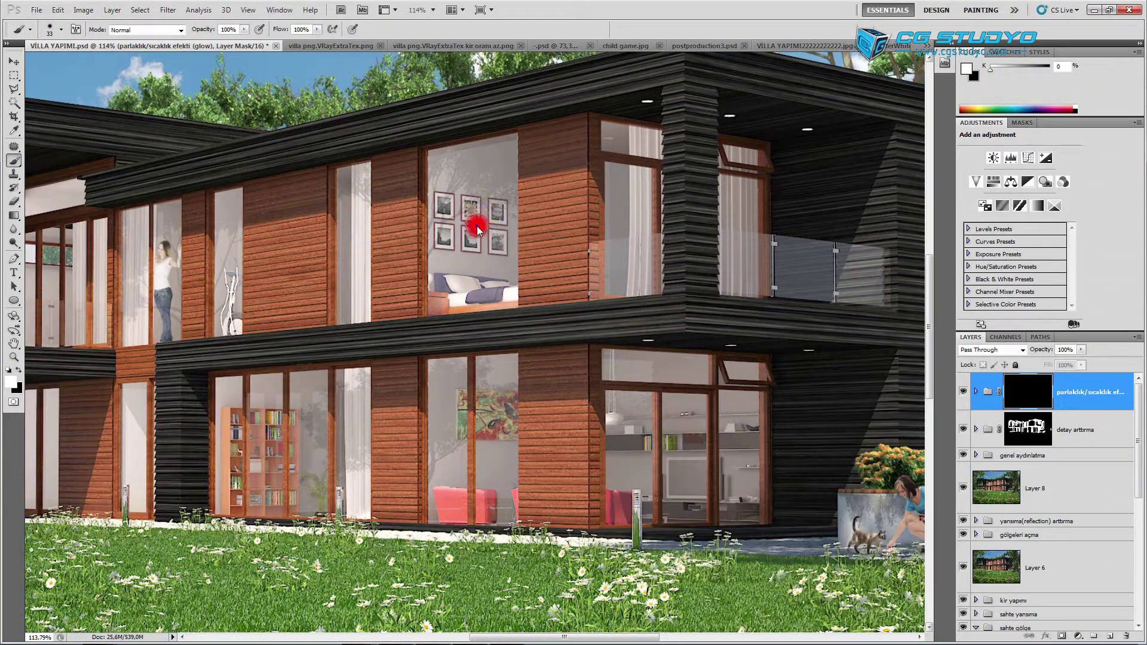
Paint glow back onto the upstairs bedroom wall, picture frames and bed.
scroll(493, 196, up, 5)
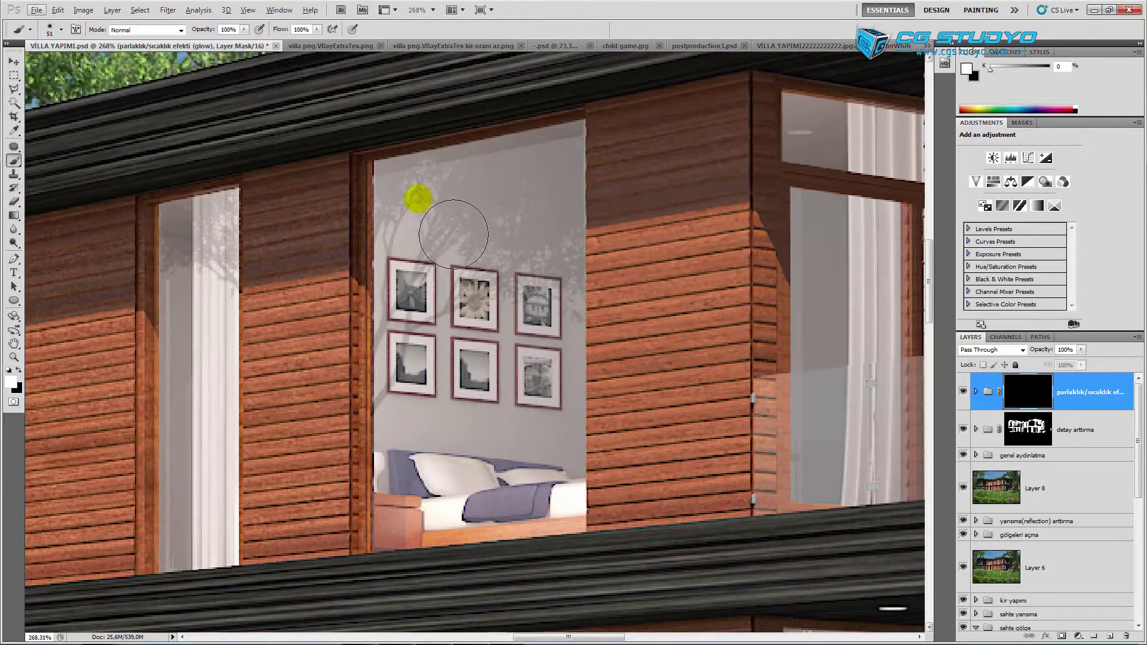
mouse_move(447, 221)
mouse_down()
mouse_move(588, 193)
mouse_move(586, 287)
mouse_move(509, 279)
mouse_move(458, 227)
mouse_move(443, 252)
mouse_move(440, 215)
mouse_move(445, 330)
mouse_move(427, 535)
mouse_move(442, 526)
mouse_move(512, 540)
mouse_move(578, 524)
mouse_move(577, 503)
mouse_up()
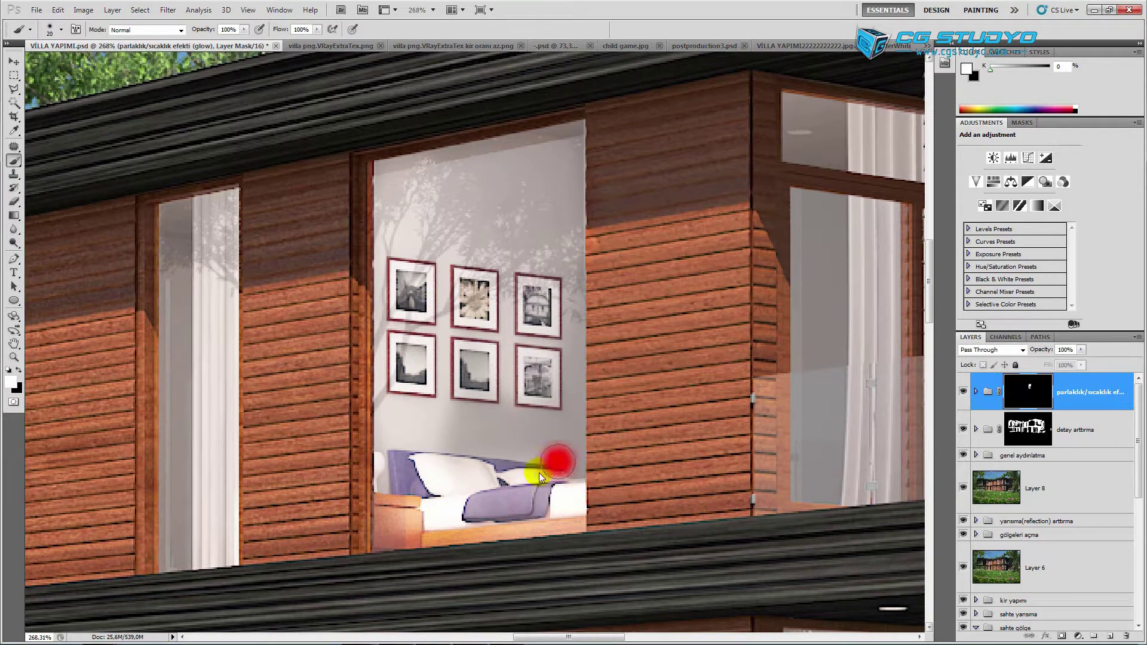
scroll(577, 503, up, 3)
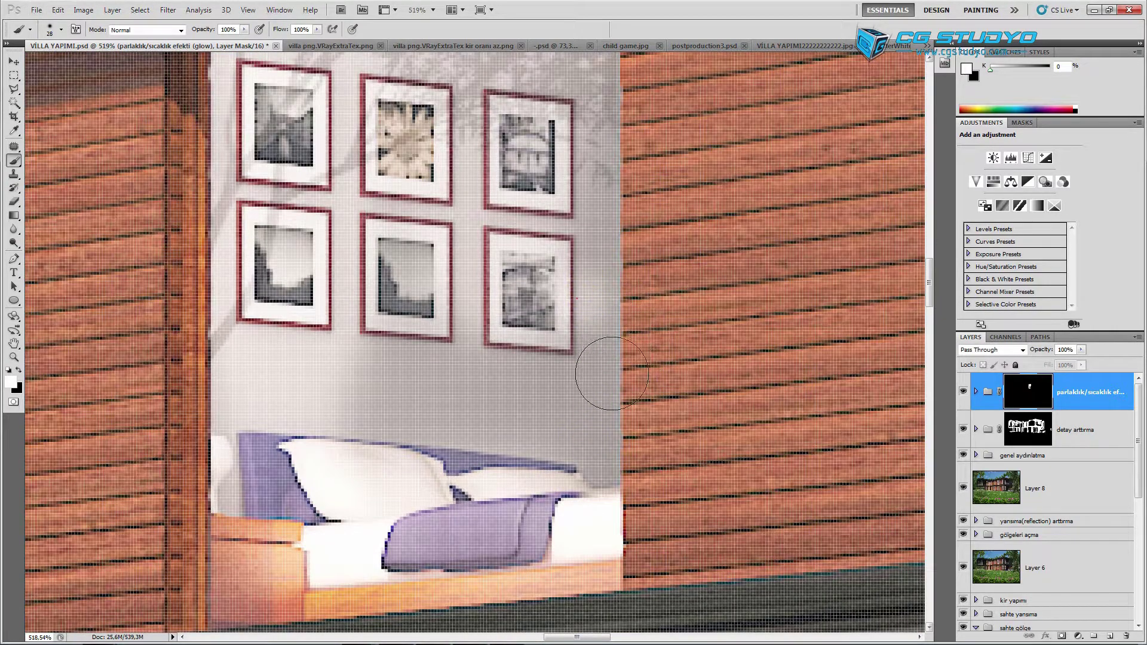
mouse_move(619, 337)
mouse_down()
mouse_move(616, 505)
mouse_move(597, 221)
mouse_move(569, 222)
mouse_up()
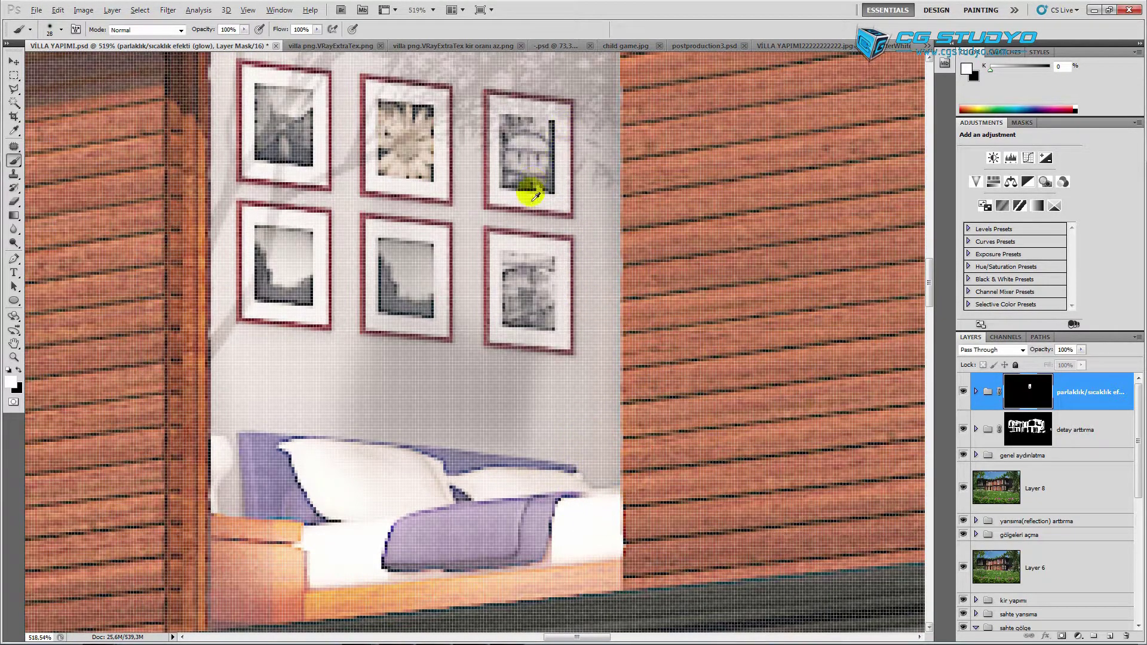
scroll(569, 222, down, 3)
mouse_move(496, 354)
mouse_down()
mouse_move(442, 197)
mouse_move(408, 184)
mouse_move(538, 142)
mouse_move(563, 329)
mouse_up()
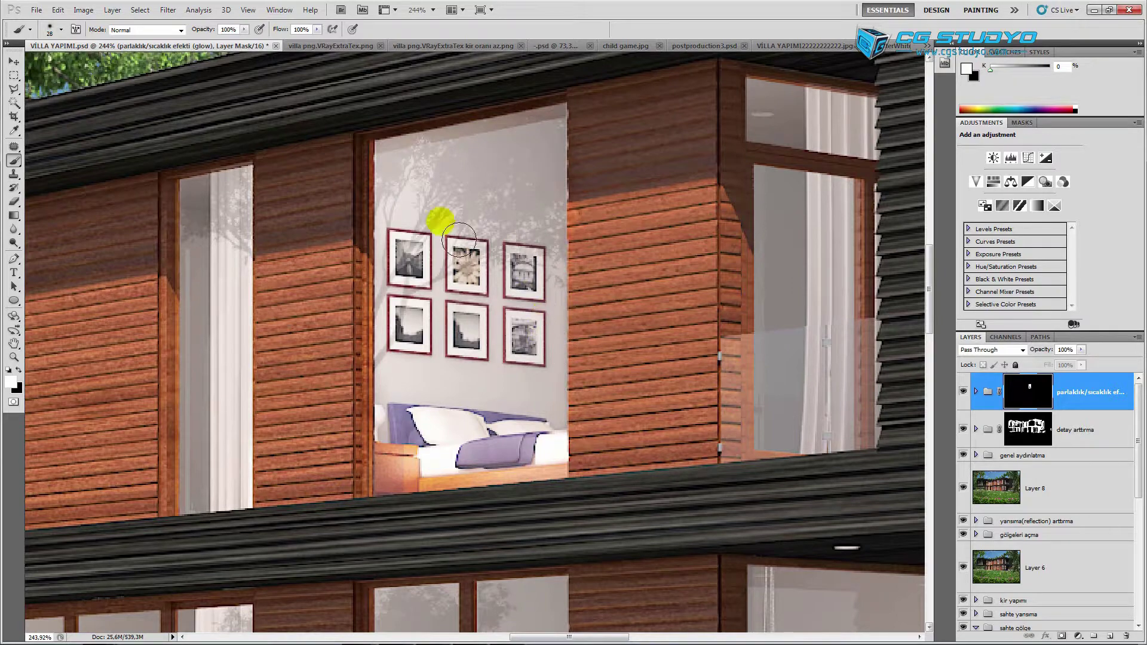
mouse_move(459, 239)
mouse_down()
mouse_move(538, 254)
mouse_move(416, 480)
mouse_move(552, 477)
mouse_up()
scroll(555, 472, up, 5)
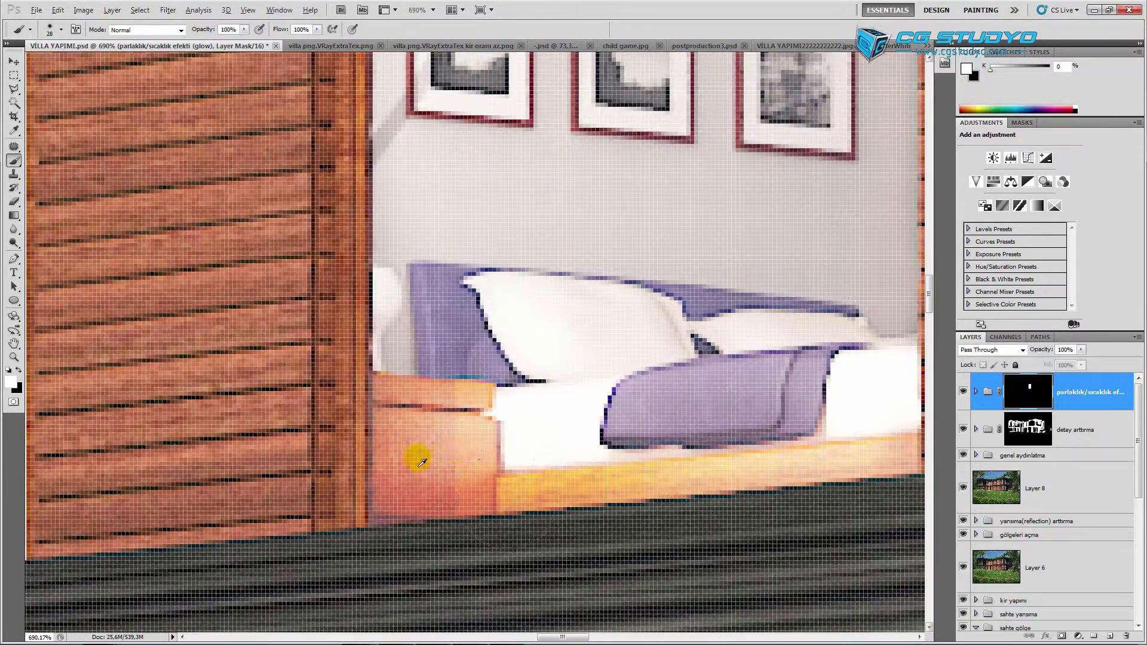
drag(423, 467, 421, 491)
drag(565, 505, 854, 460)
Reveal glow down the full height of the left ground-floor glass pane.
scroll(854, 456, down, 3)
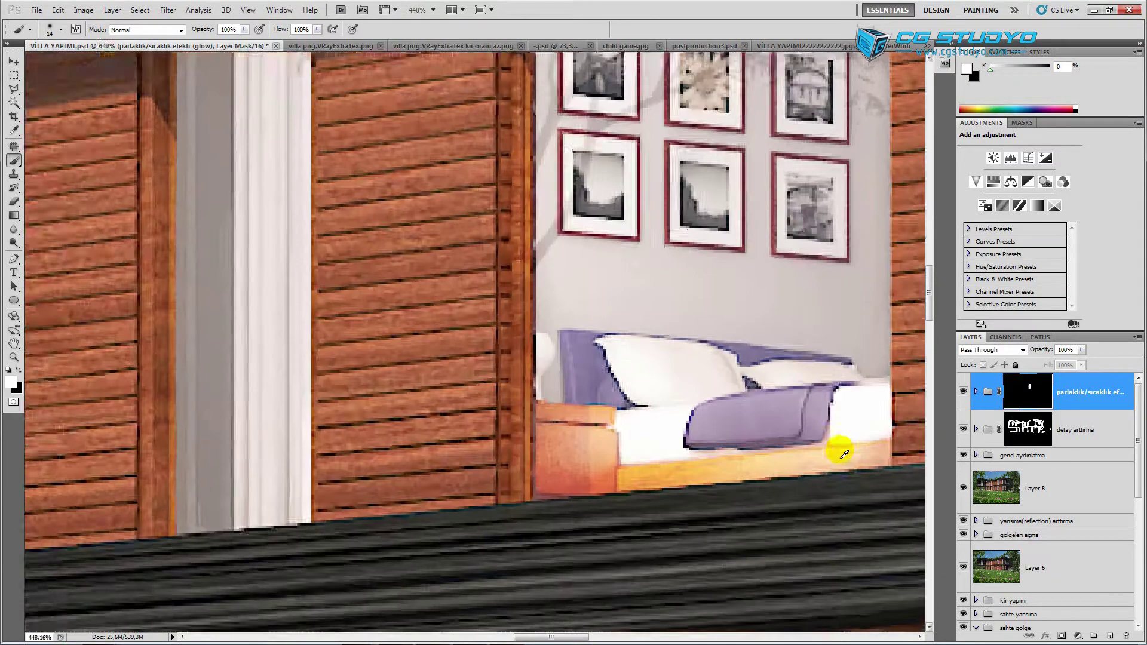
scroll(860, 446, down, 2)
scroll(872, 448, down, 2)
scroll(884, 449, down, 2)
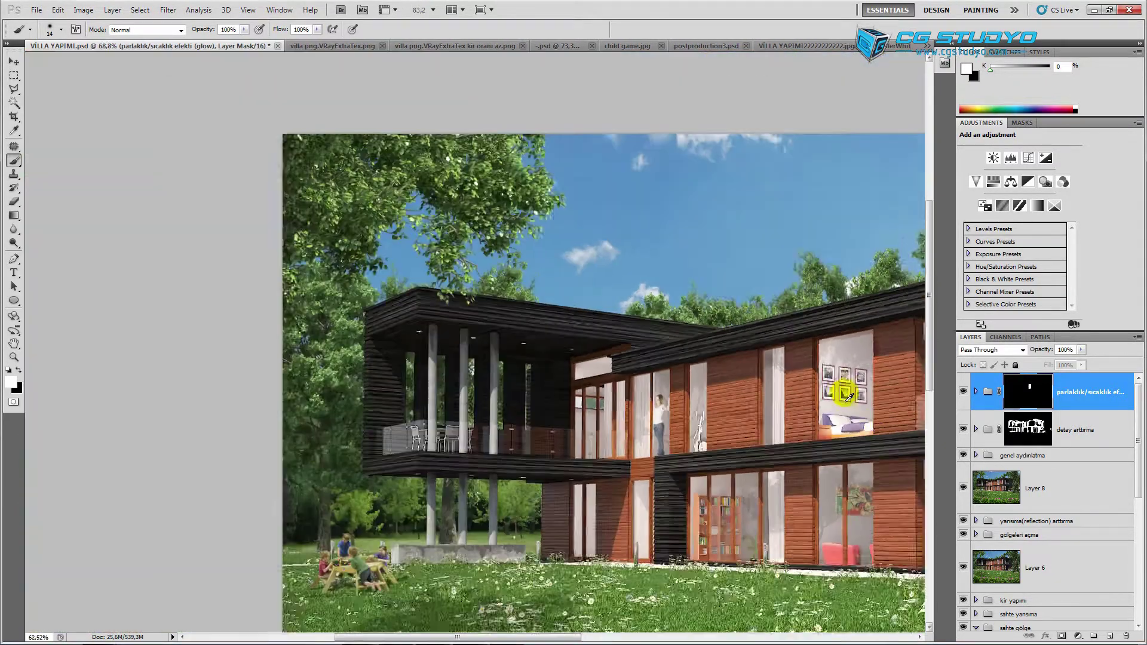
scroll(896, 450, down, 1)
scroll(614, 263, up, 2)
scroll(435, 428, up, 1)
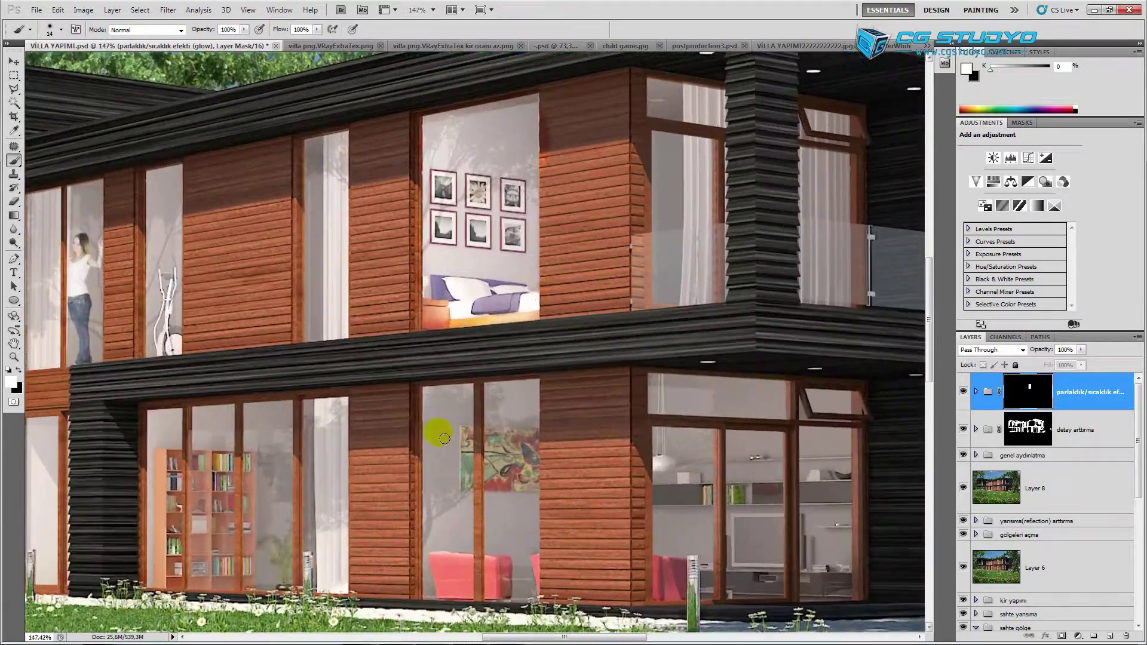
scroll(433, 370, up, 1)
scroll(432, 371, up, 1)
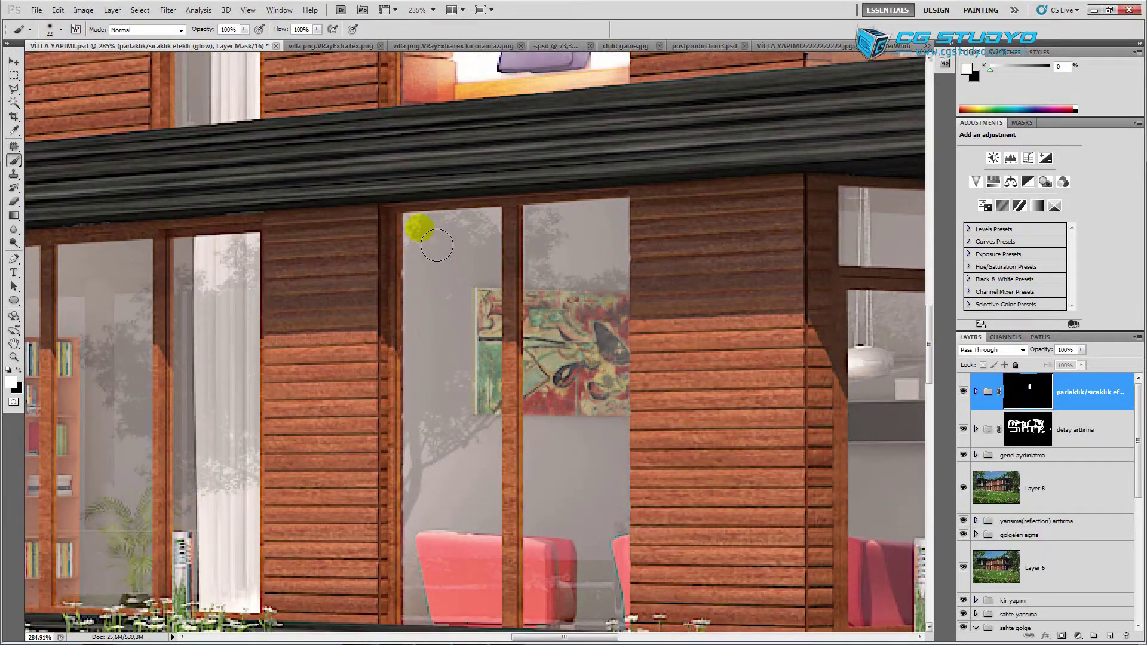
drag(435, 247, 478, 466)
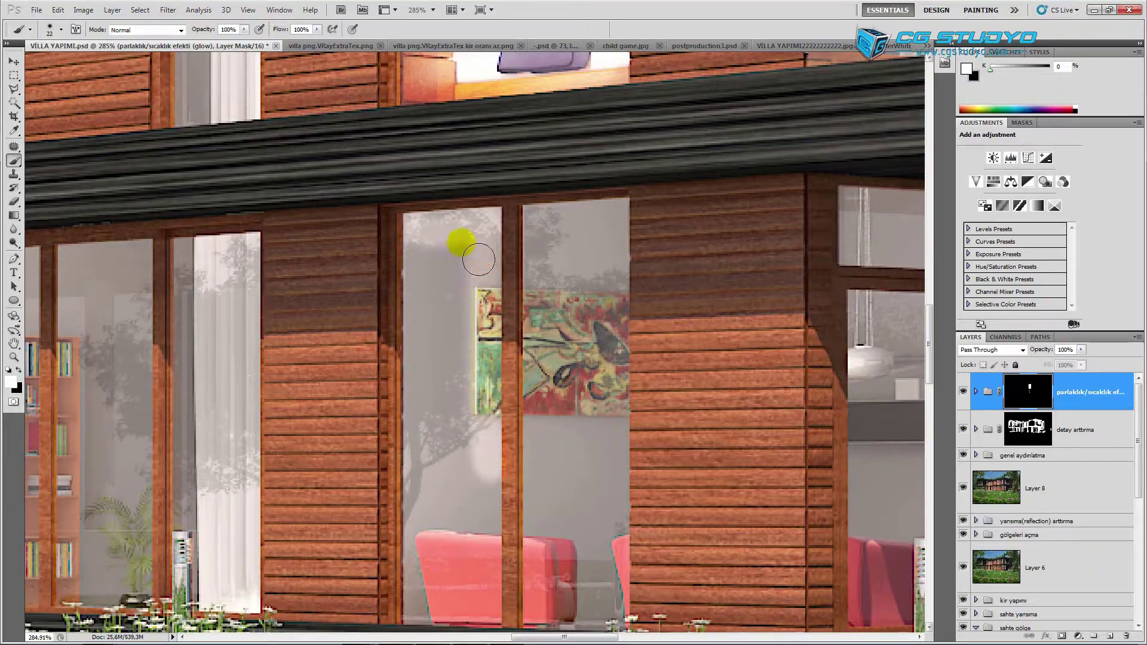
mouse_move(461, 243)
mouse_down()
mouse_move(460, 377)
mouse_move(440, 333)
mouse_move(437, 446)
mouse_move(476, 602)
mouse_up()
Reveal glow on the right glass pane beyond the painting.
scroll(722, 92, down, 3)
scroll(691, 243, up, 3)
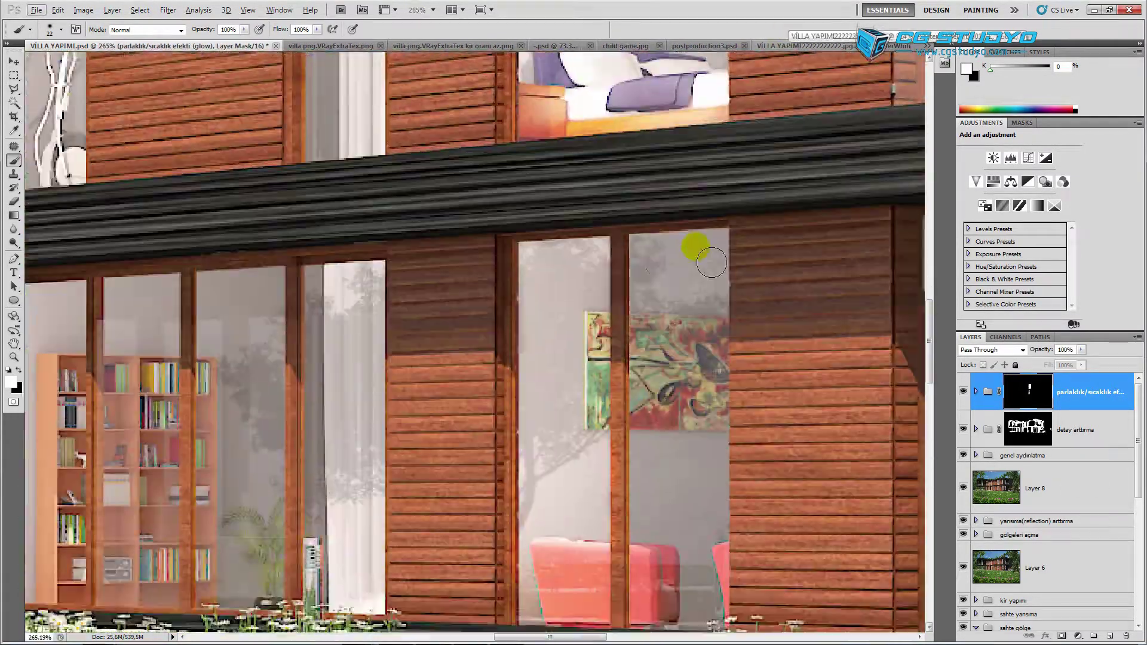
mouse_move(718, 303)
mouse_down()
mouse_move(638, 281)
mouse_move(715, 381)
mouse_move(716, 454)
mouse_up()
scroll(717, 454, down, 1)
scroll(717, 418, up, 2)
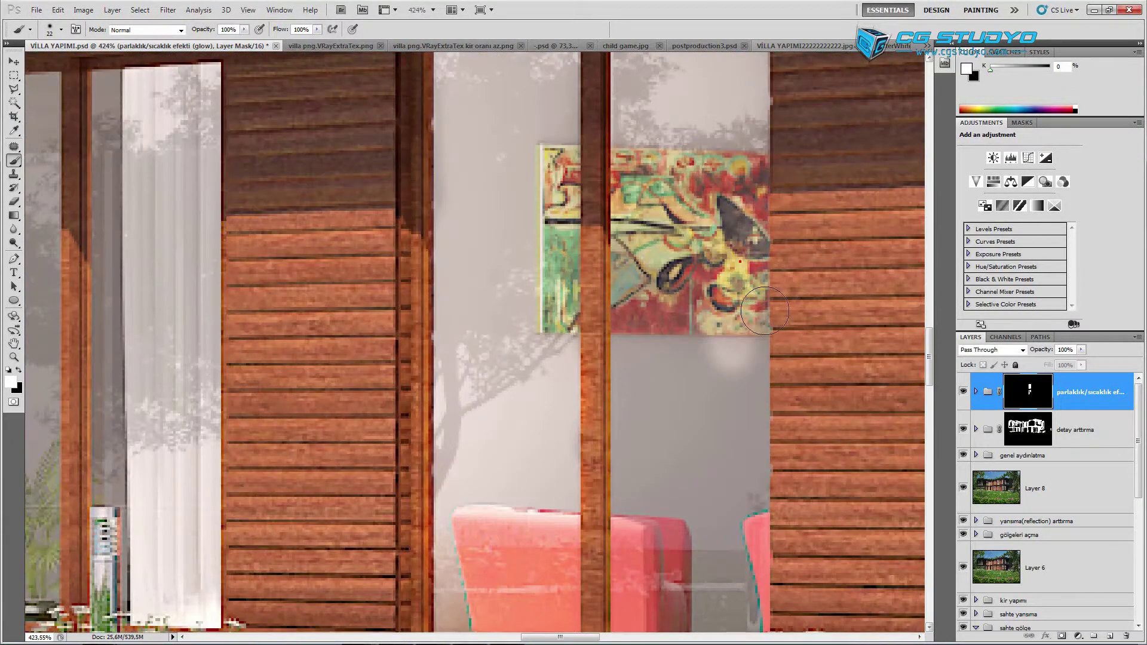
mouse_move(767, 305)
mouse_down()
mouse_move(739, 440)
mouse_move(691, 511)
mouse_move(657, 490)
mouse_move(660, 243)
mouse_move(699, 242)
mouse_move(719, 531)
mouse_up()
scroll(739, 440, down, 1)
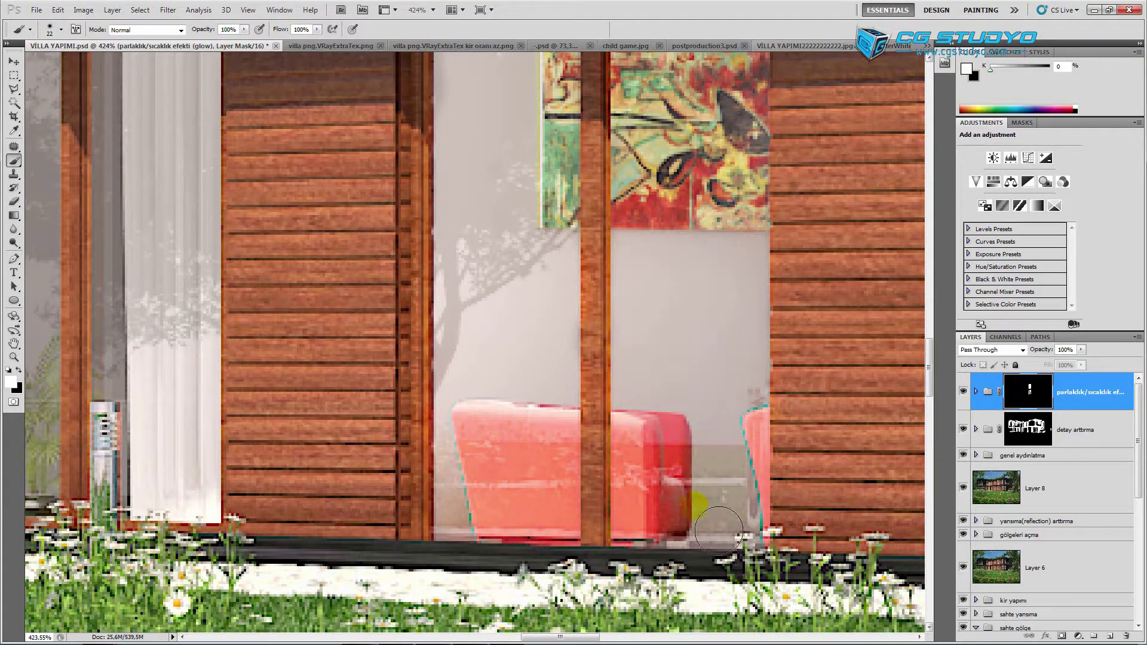
scroll(748, 543, down, 3)
scroll(675, 170, down, 2)
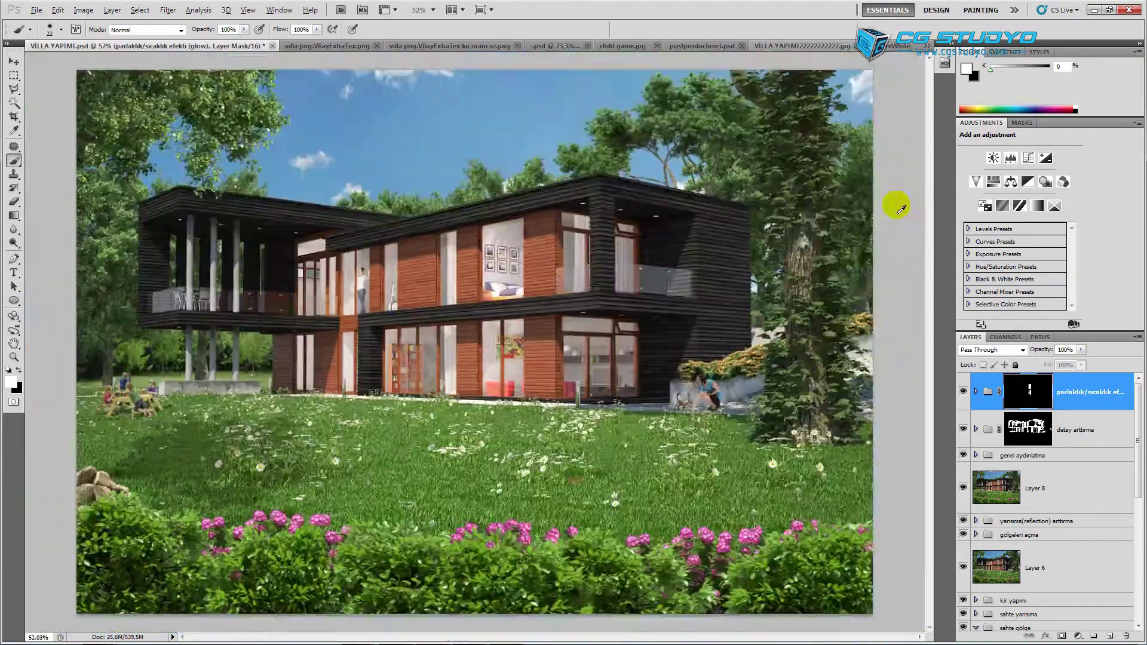
scroll(617, 346, up, 1)
scroll(618, 347, up, 5)
Paint glow across the upper window pane, its corners and the left interior pane.
mouse_move(473, 305)
mouse_down()
mouse_move(852, 315)
mouse_move(775, 381)
mouse_move(476, 369)
mouse_move(812, 341)
mouse_up()
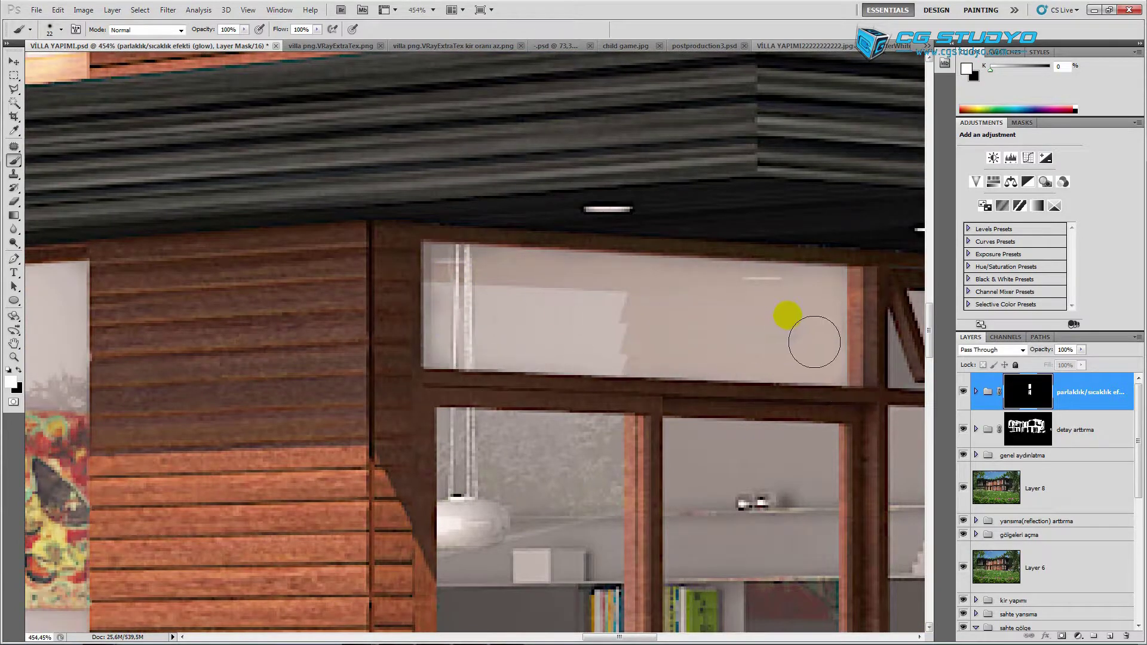
scroll(439, 301, up, 1)
drag(486, 256, 439, 248)
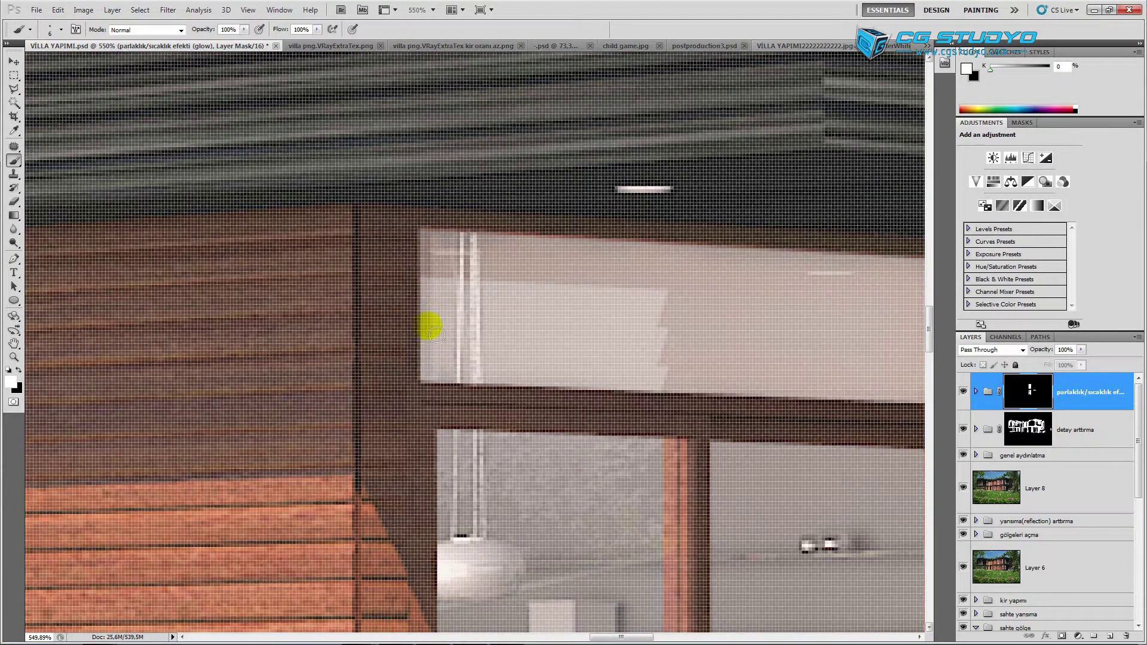
scroll(524, 340, down, 5)
scroll(674, 325, up, 1)
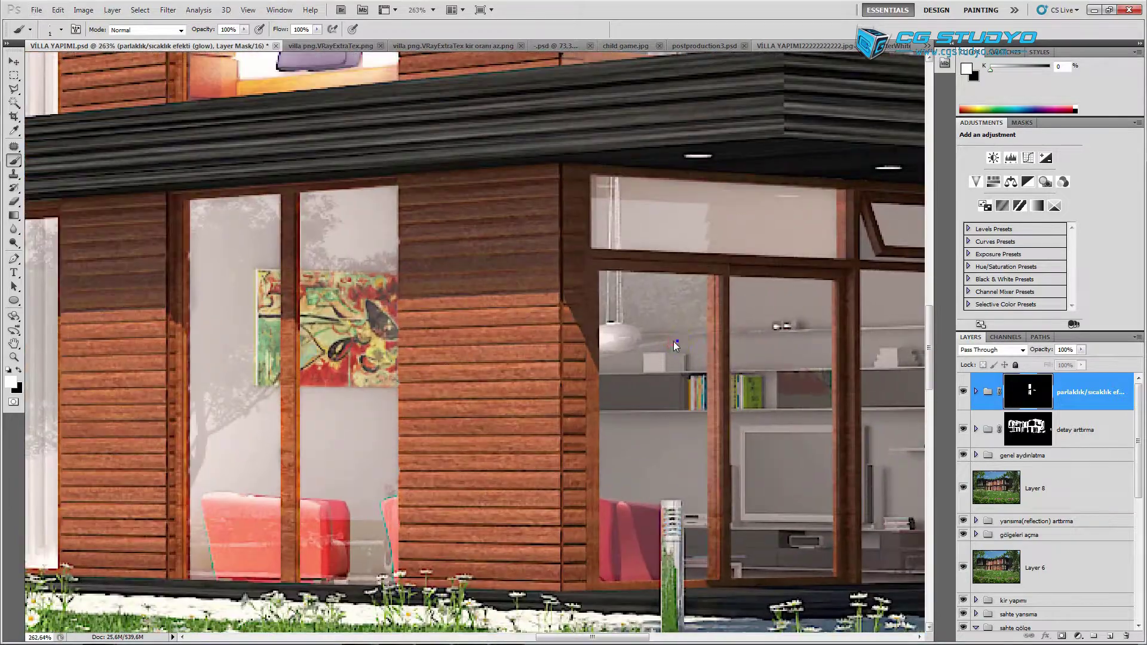
mouse_move(674, 326)
mouse_down()
mouse_move(627, 346)
mouse_move(638, 597)
mouse_move(703, 319)
mouse_up()
scroll(703, 320, up, 7)
drag(655, 277, 678, 493)
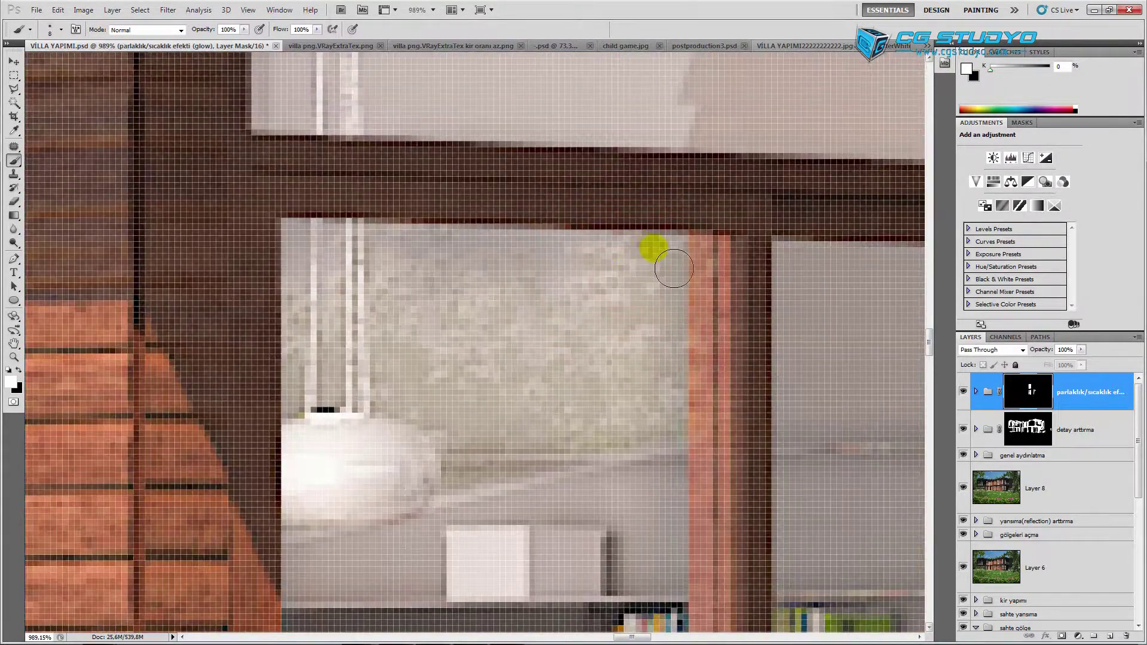
scroll(677, 493, down, 2)
mouse_move(651, 277)
mouse_down()
mouse_move(669, 489)
mouse_move(646, 286)
mouse_up()
scroll(646, 285, down, 5)
scroll(601, 383, up, 4)
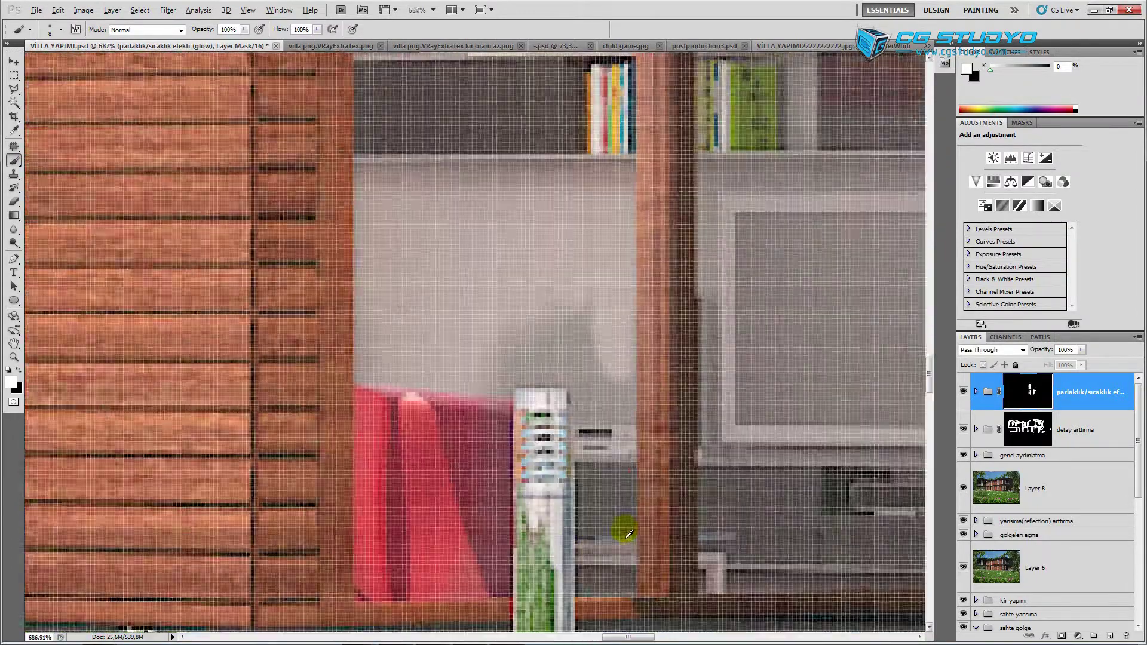
scroll(600, 383, up, 2)
Cover the grey smudge above the lamp post and mask out glow at the chair's edge in black.
mouse_move(621, 496)
mouse_down()
mouse_move(618, 301)
mouse_move(512, 256)
mouse_move(591, 362)
mouse_move(489, 526)
mouse_up()
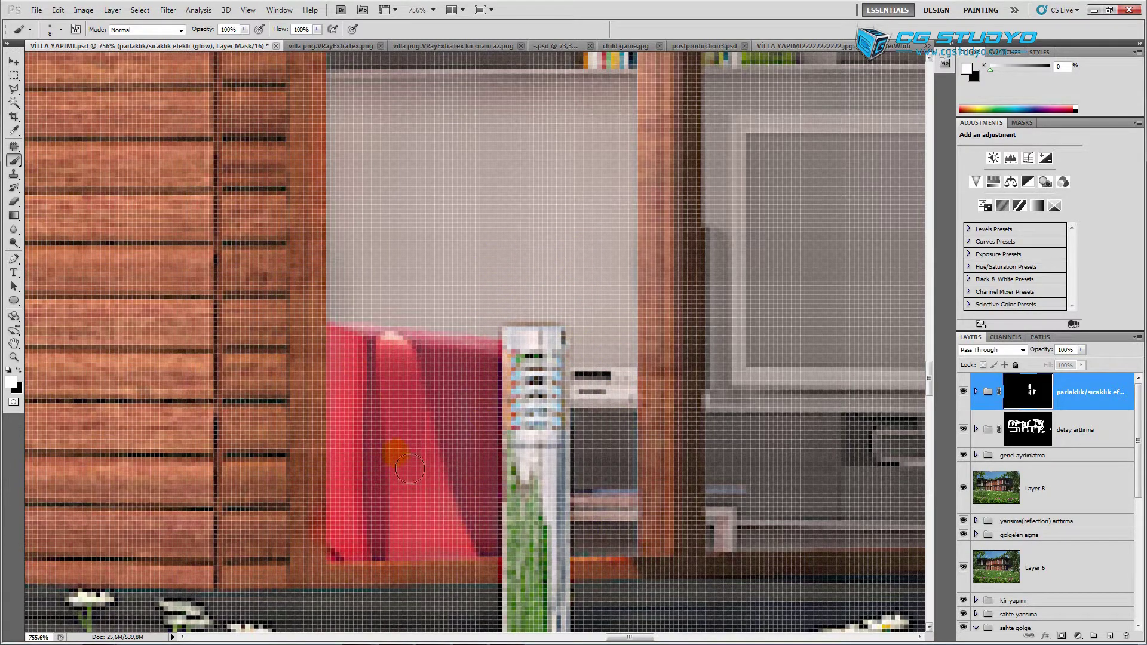
scroll(337, 541, up, 3)
click(18, 370)
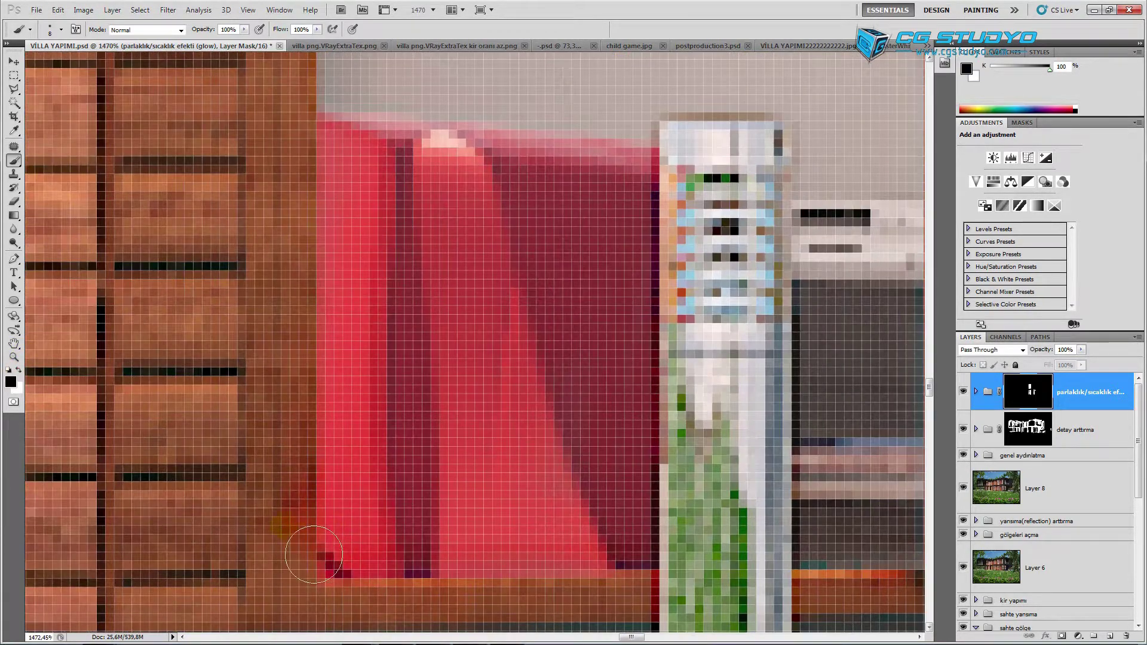
drag(313, 555, 280, 524)
click(19, 370)
scroll(418, 299, down, 5)
scroll(1045, 508, down, 5)
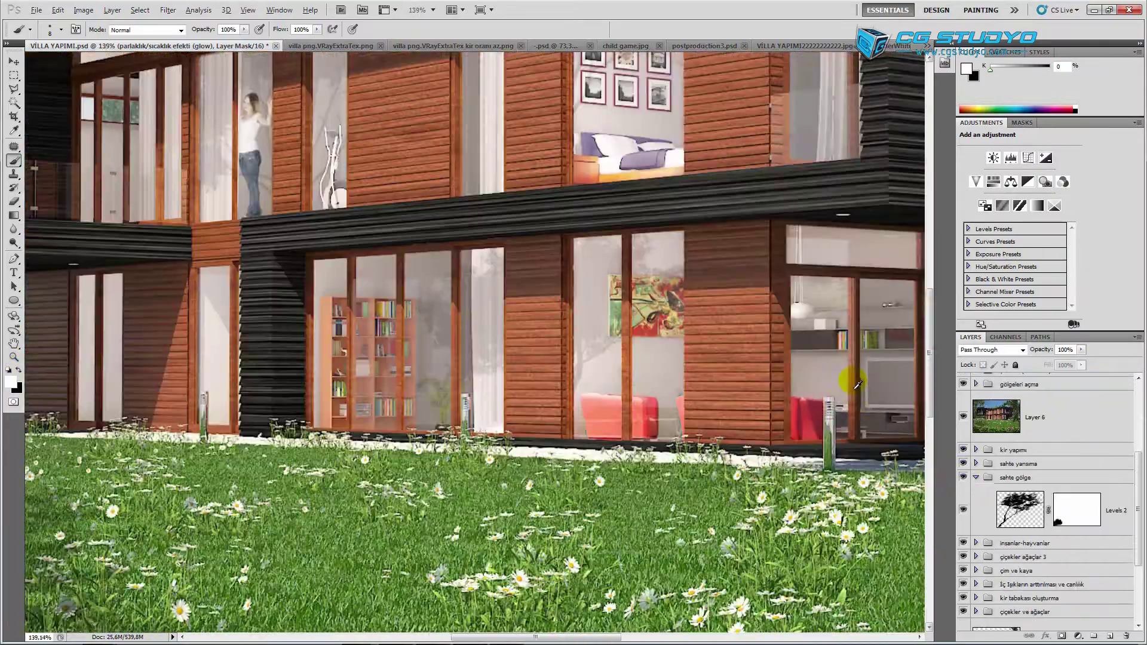
scroll(530, 328, up, 10)
Enlarge the brush and zoom in on the upper middle window pane.
alt+right_click(441, 208)
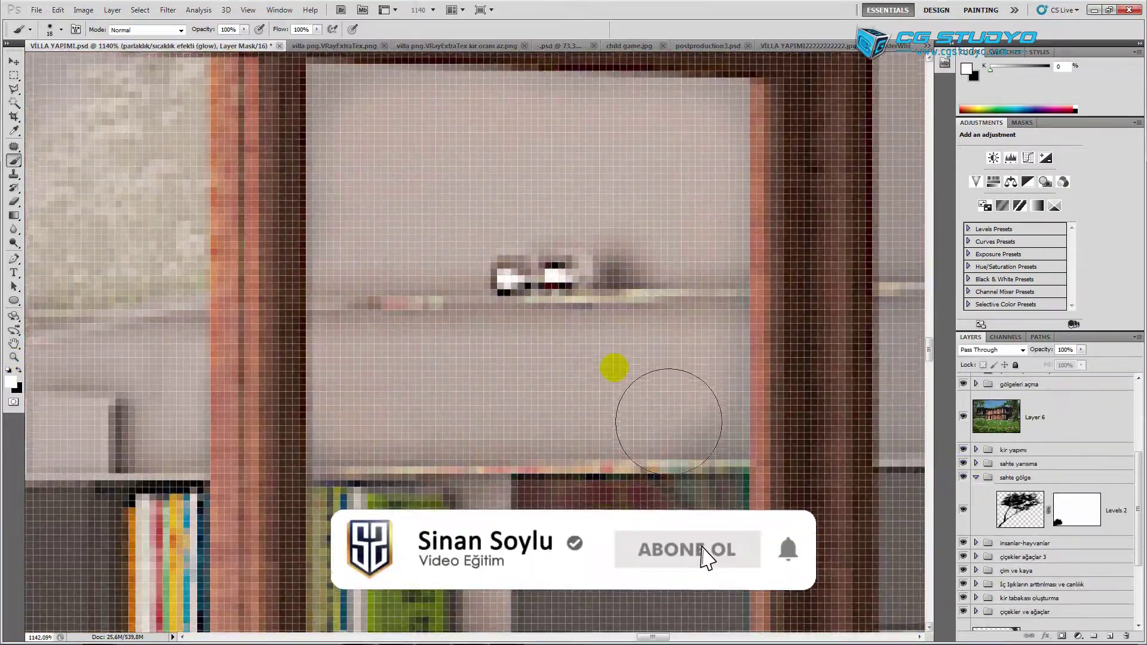
scroll(615, 370, down, 5)
drag(1138, 510, 1138, 439)
scroll(546, 192, down, 5)
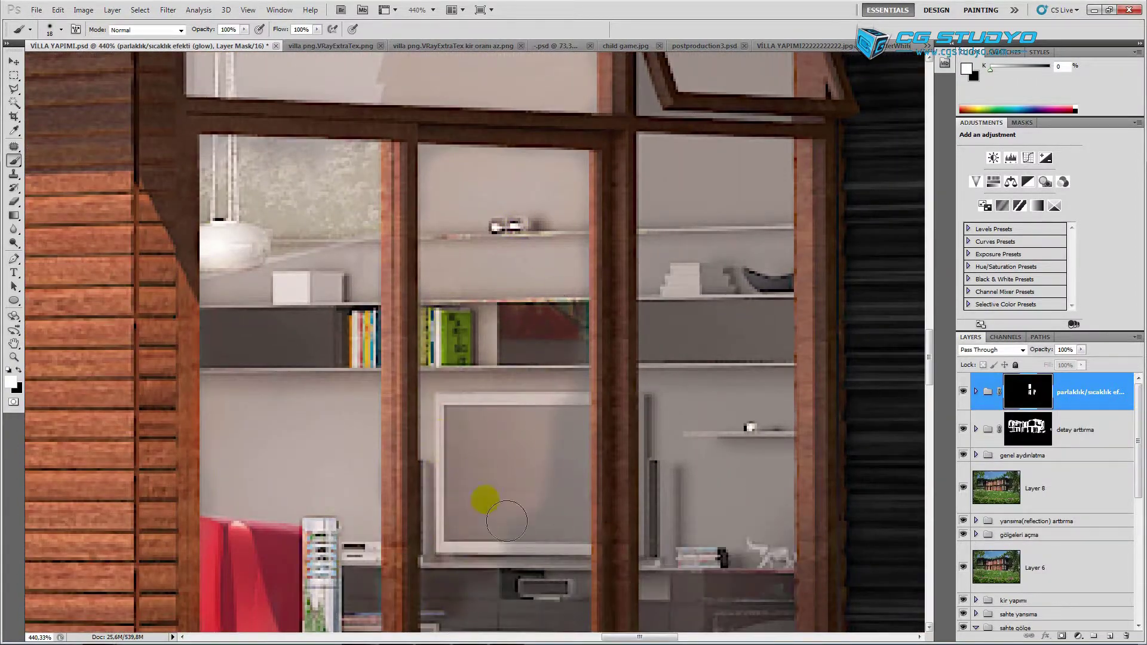
scroll(499, 543, down, 2)
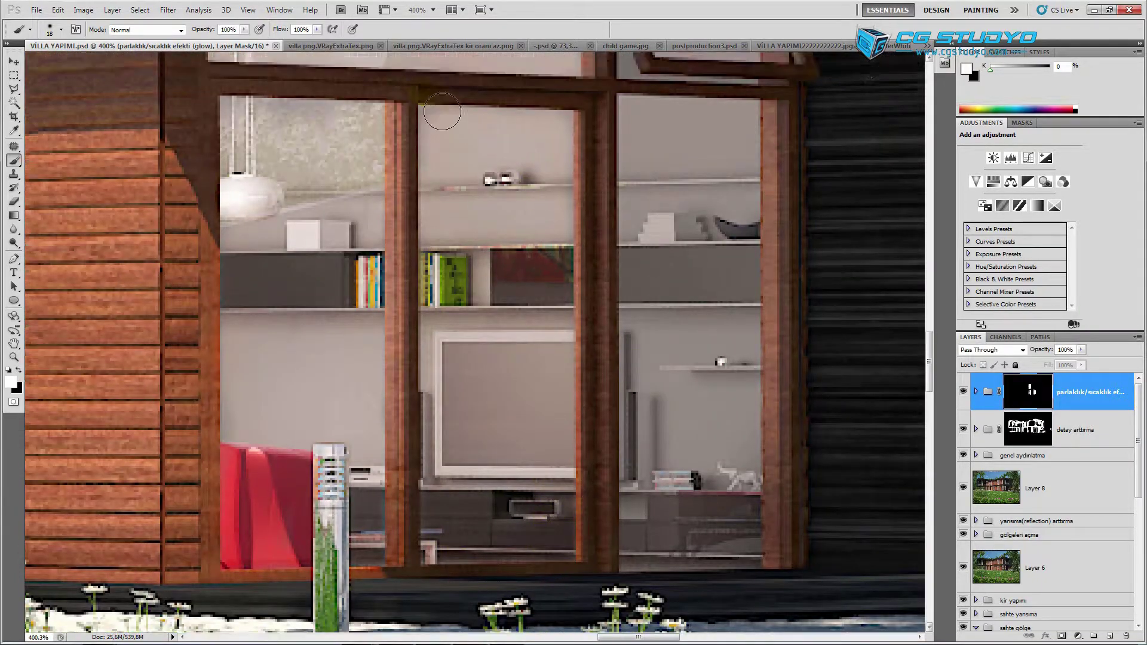
click(456, 194)
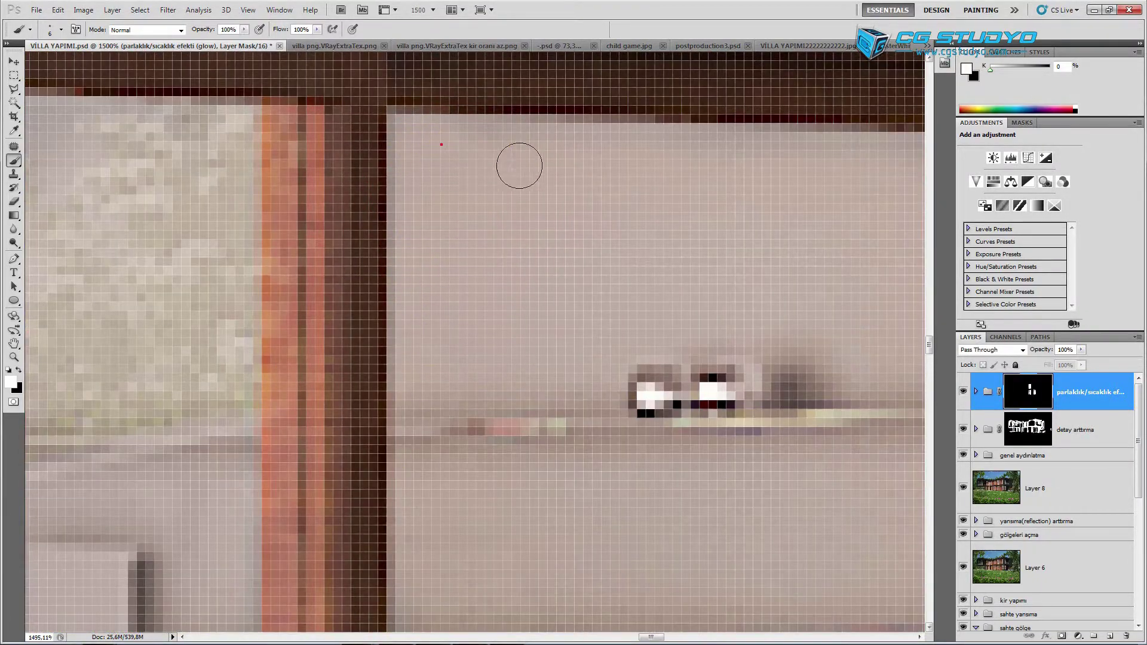
scroll(597, 239, down, 5)
scroll(749, 274, up, 5)
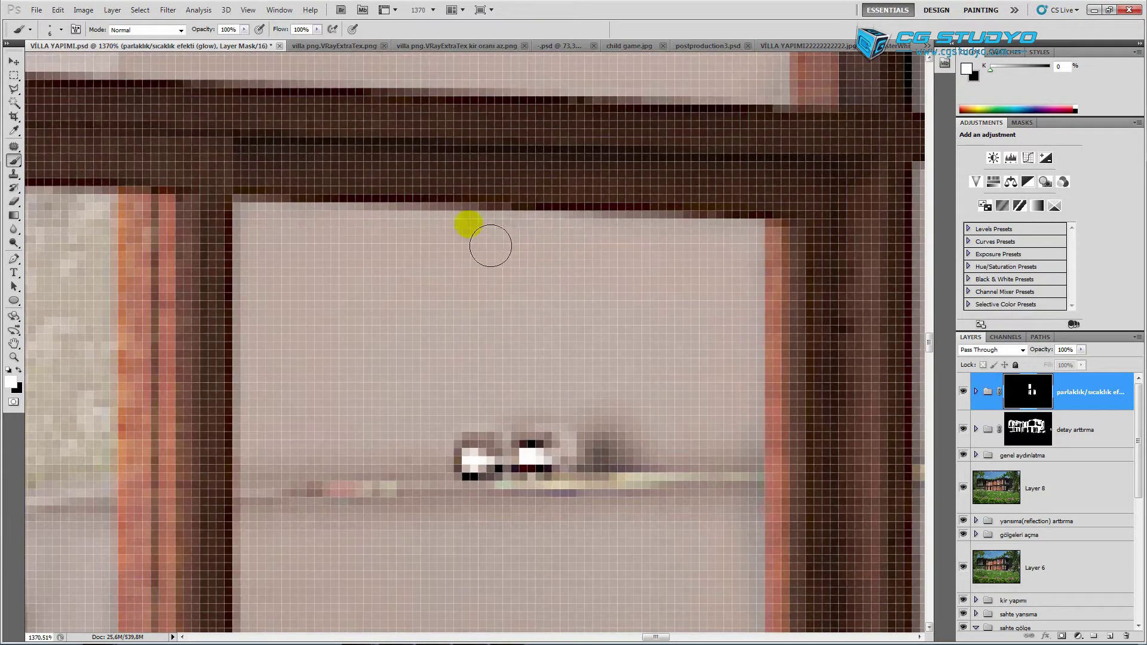
scroll(490, 246, down, 5)
scroll(597, 418, up, 4)
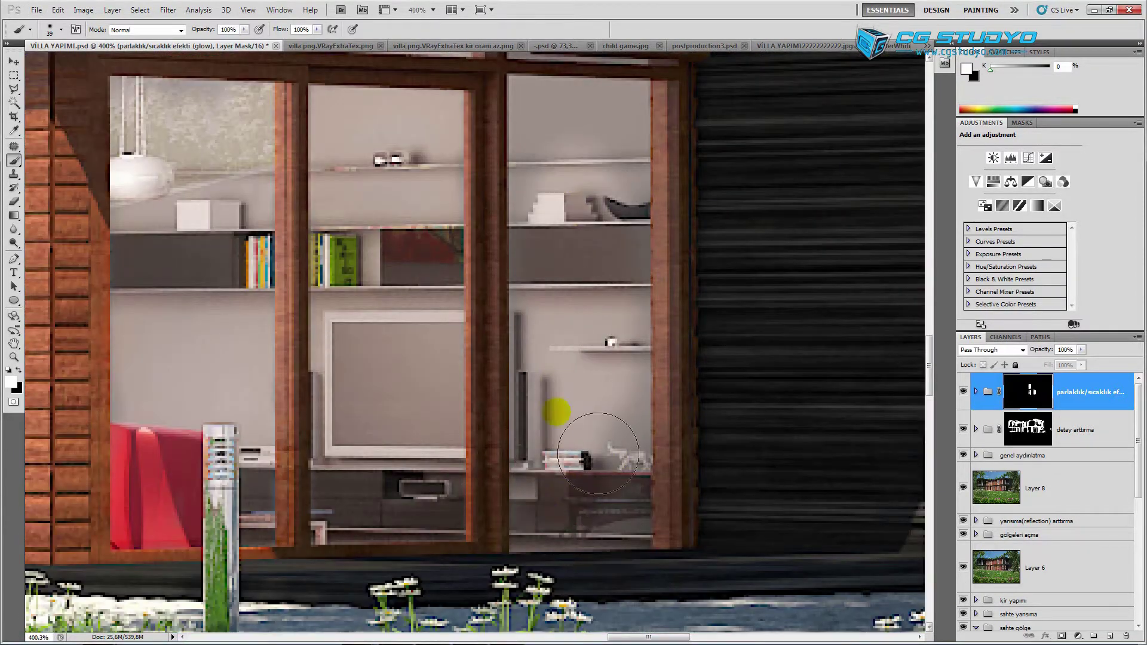
scroll(555, 411, up, 3)
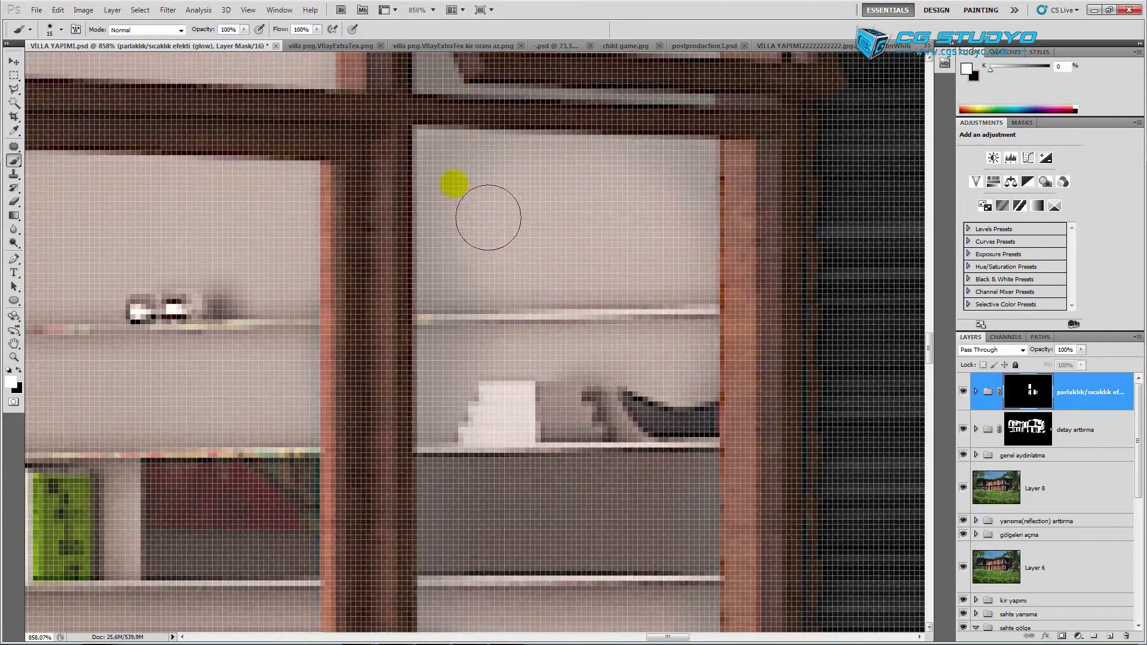
Paint glow down the right pane, along the cabinet edge and onto the lower glass.
drag(488, 217, 488, 506)
scroll(551, 359, down, 2)
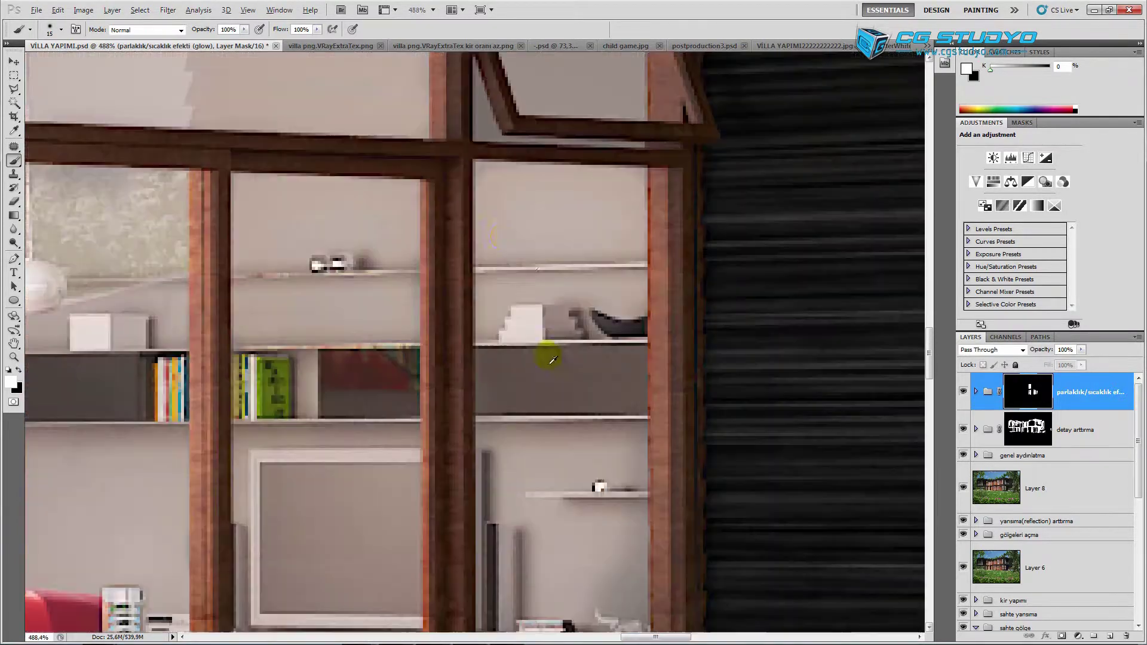
scroll(517, 285, down, 3)
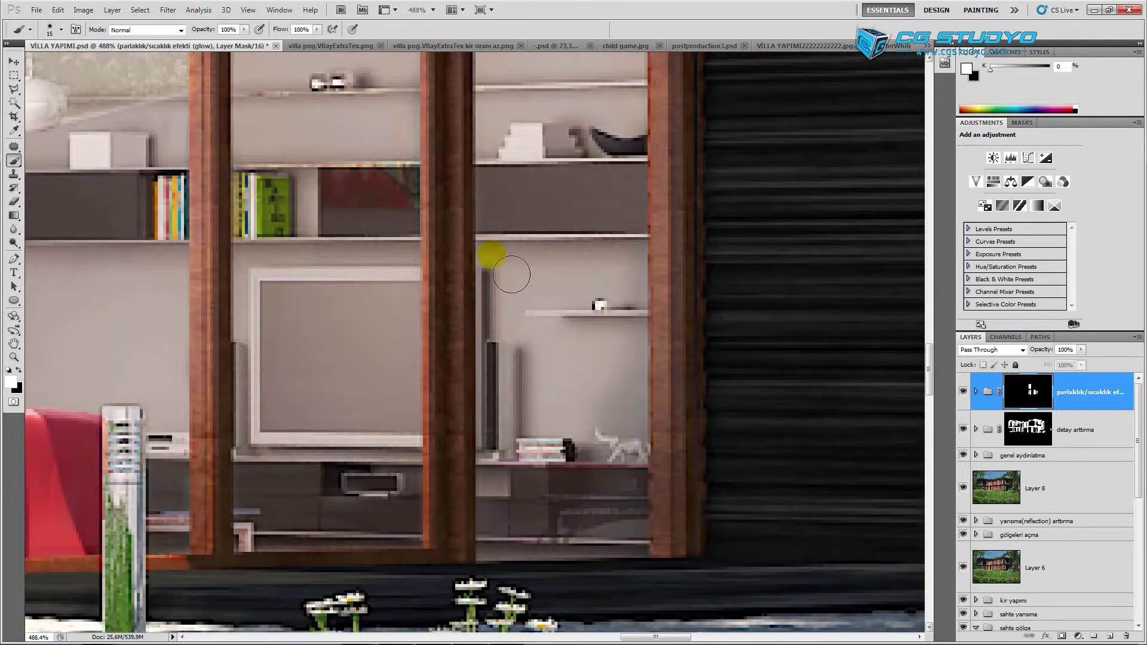
drag(510, 562, 628, 332)
scroll(607, 322, up, 1)
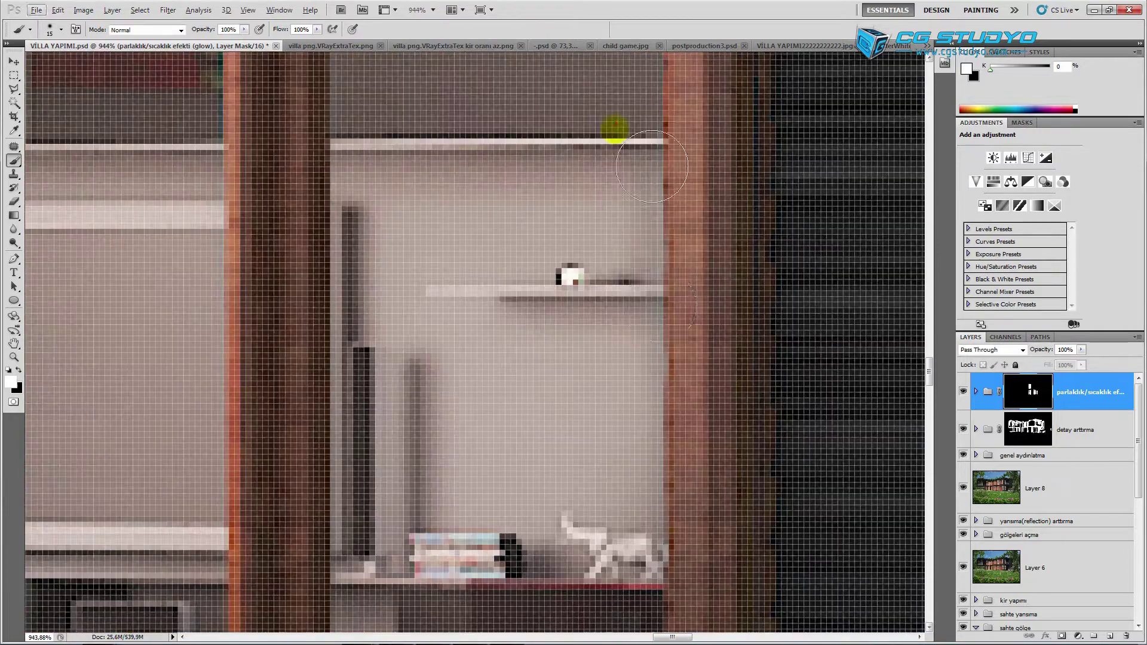
scroll(596, 234, down, 2)
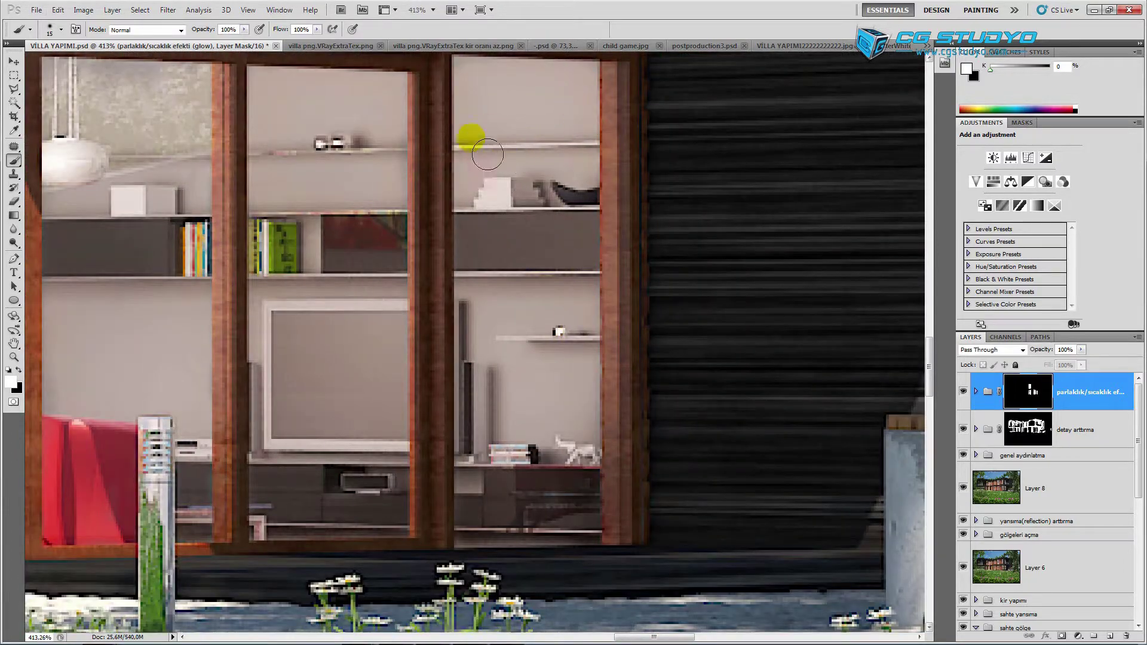
scroll(598, 94, up, 5)
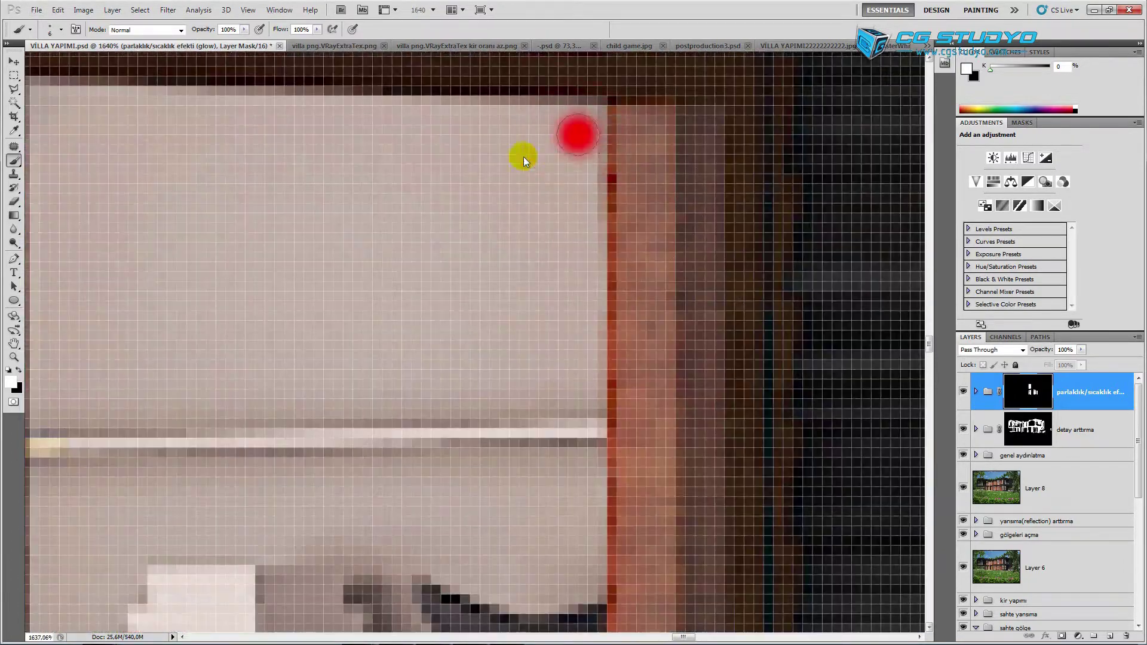
scroll(166, 120, down, 2)
scroll(366, 366, down, 2)
scroll(382, 448, down, 1)
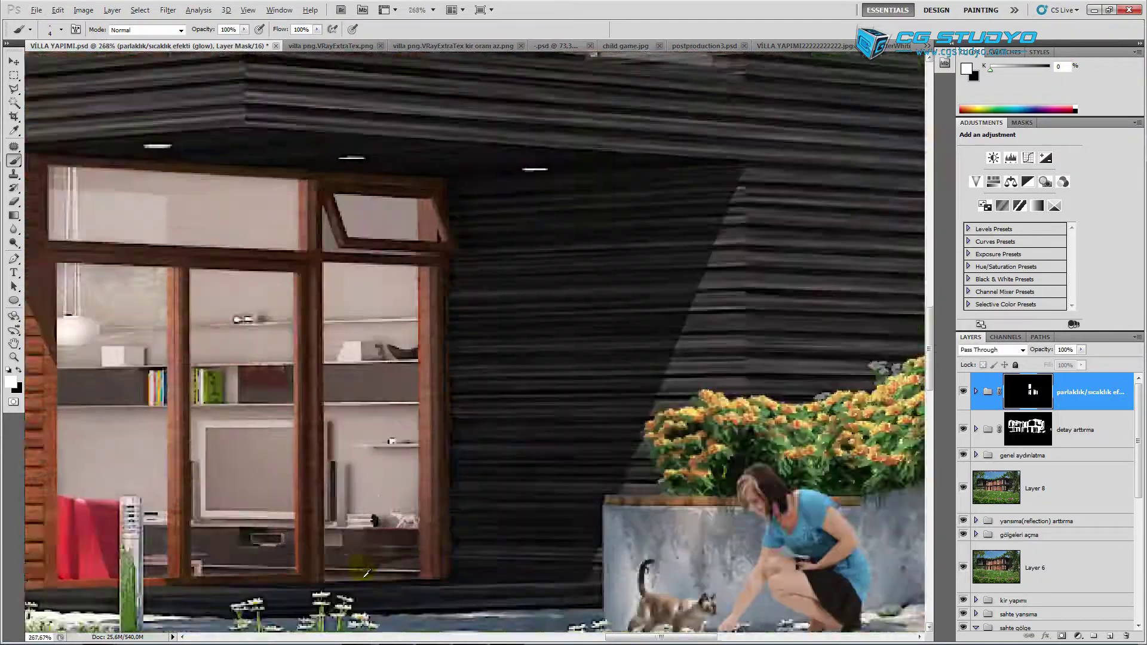
click(391, 518)
scroll(358, 544, up, 2)
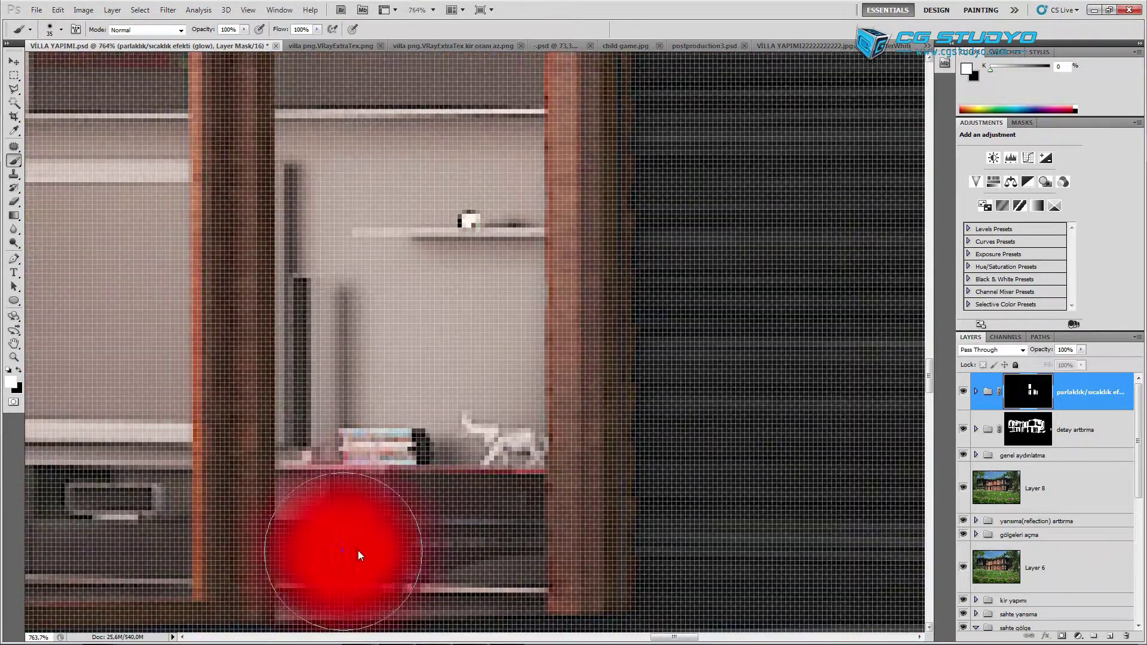
scroll(361, 546, up, 1)
Paint white glow onto the mask over the small tilted transom pane and its edge.
scroll(511, 435, down, 5)
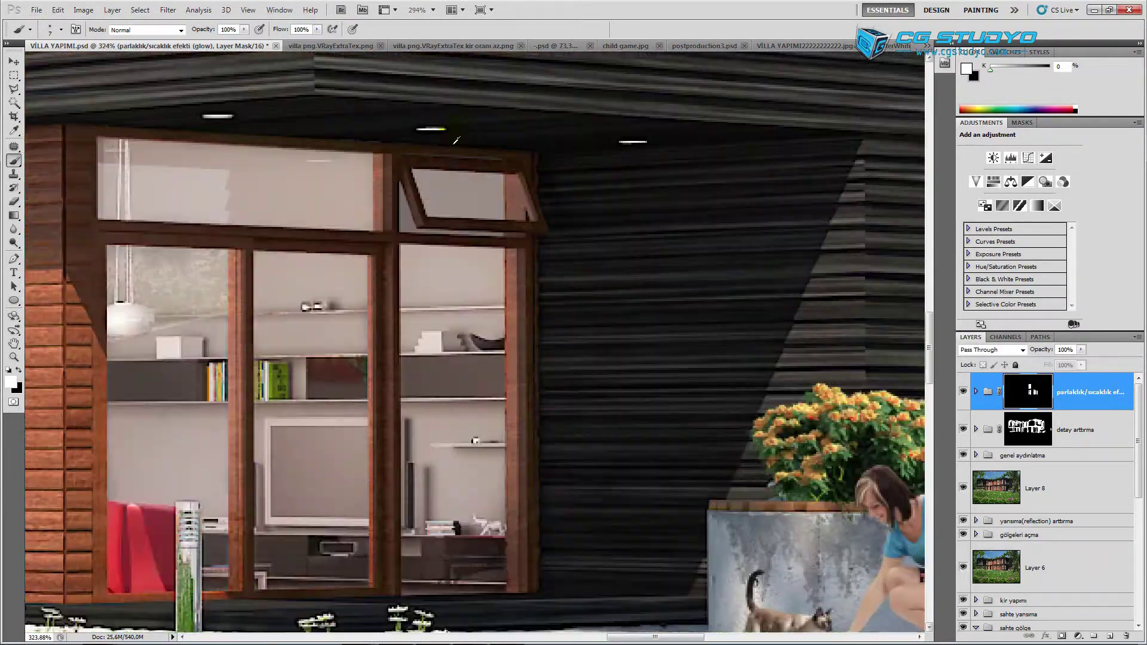
scroll(460, 226, up, 6)
mouse_move(460, 225)
mouse_down()
mouse_move(435, 185)
mouse_move(687, 198)
mouse_up()
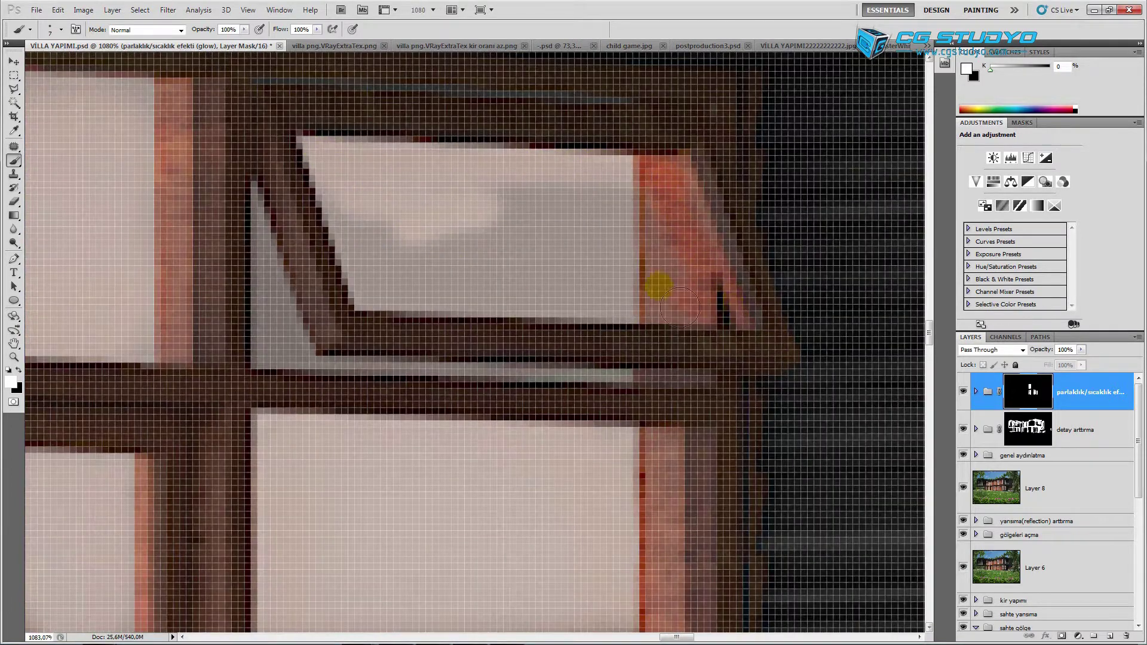
mouse_move(679, 308)
mouse_down()
mouse_move(412, 264)
mouse_move(624, 269)
mouse_up()
scroll(272, 287, up, 2)
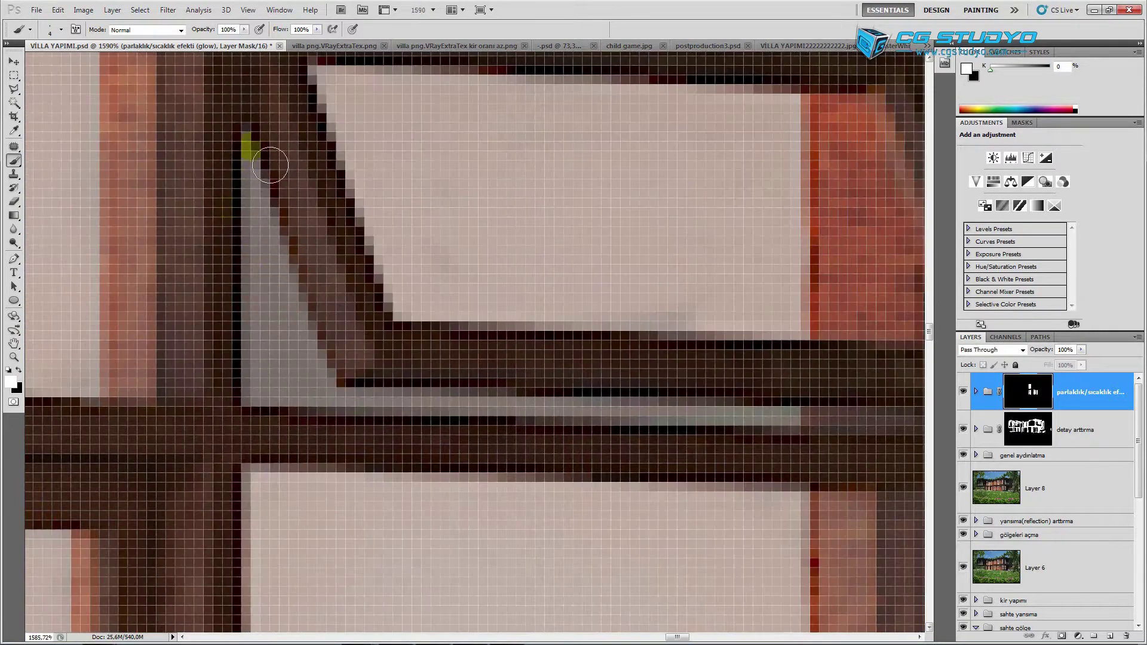
scroll(398, 329, down, 3)
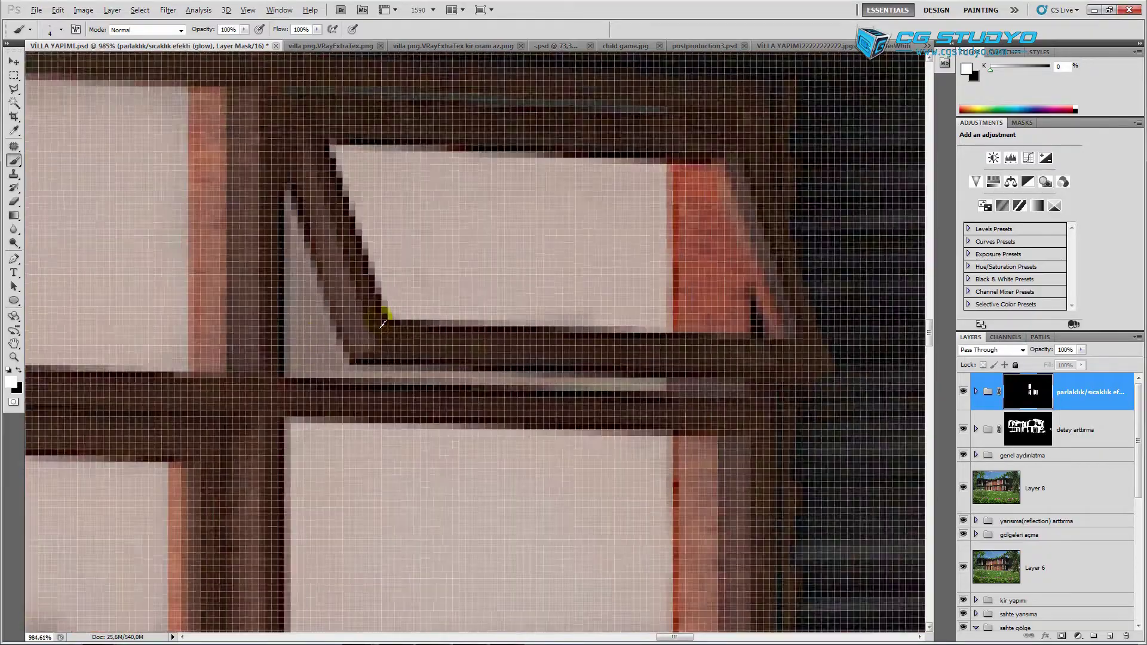
scroll(378, 305, up, 2)
scroll(381, 334, up, 2)
scroll(707, 411, down, 4)
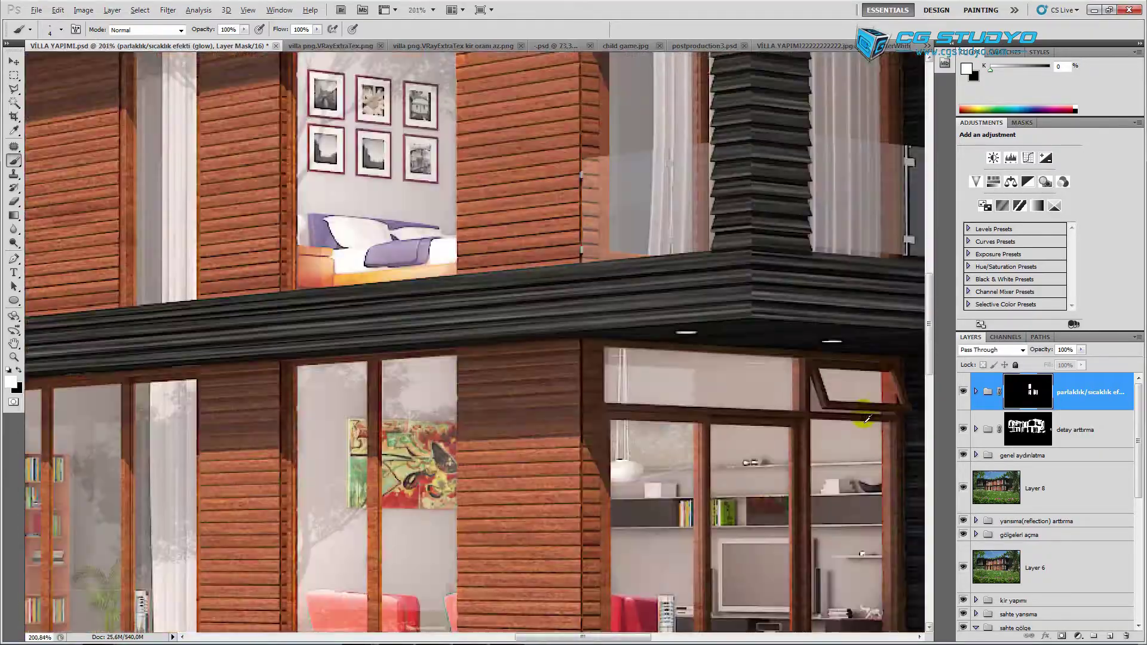
scroll(707, 411, down, 2)
scroll(505, 154, up, 2)
scroll(505, 153, up, 2)
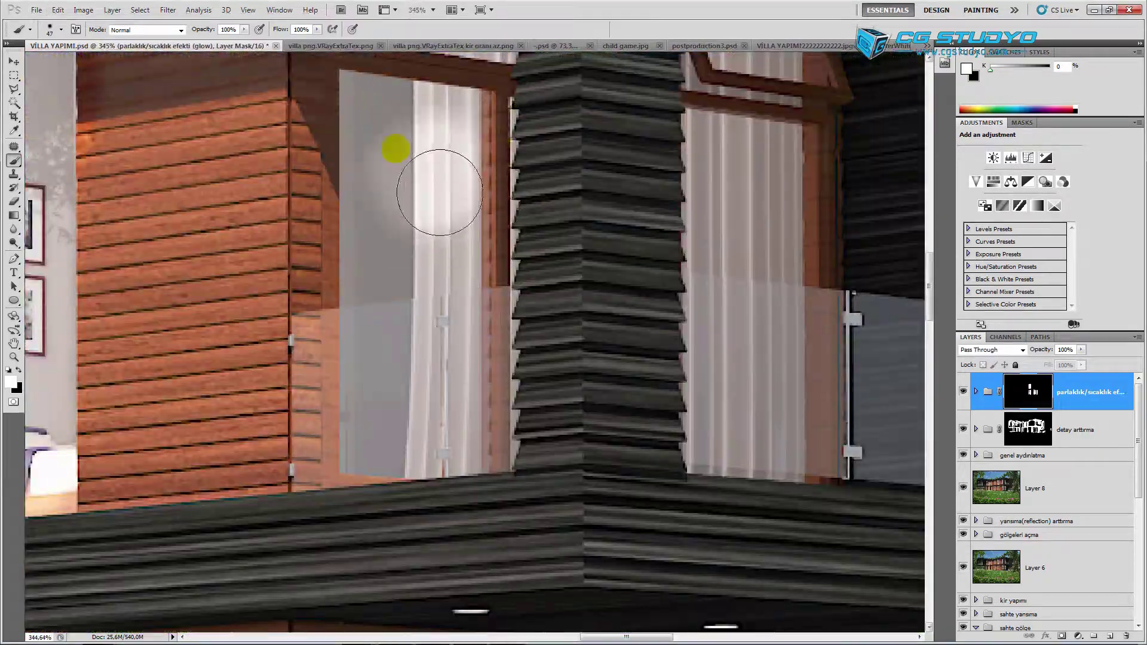
scroll(481, 162, up, 3)
scroll(345, 212, up, 2)
scroll(266, 179, up, 3)
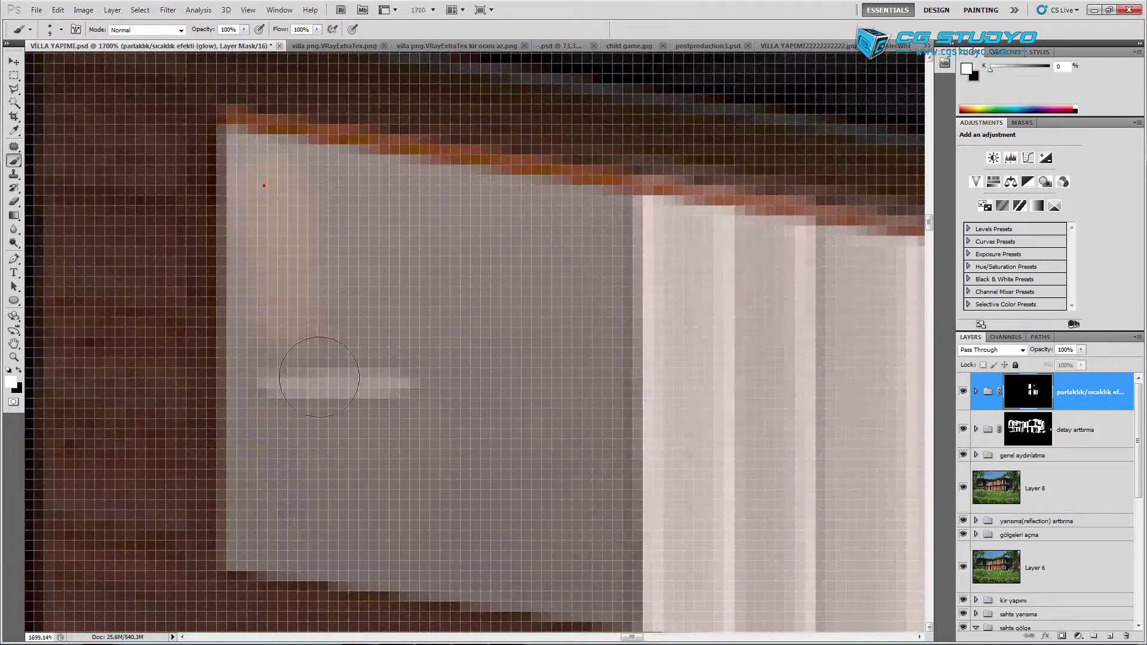
scroll(530, 419, down, 2)
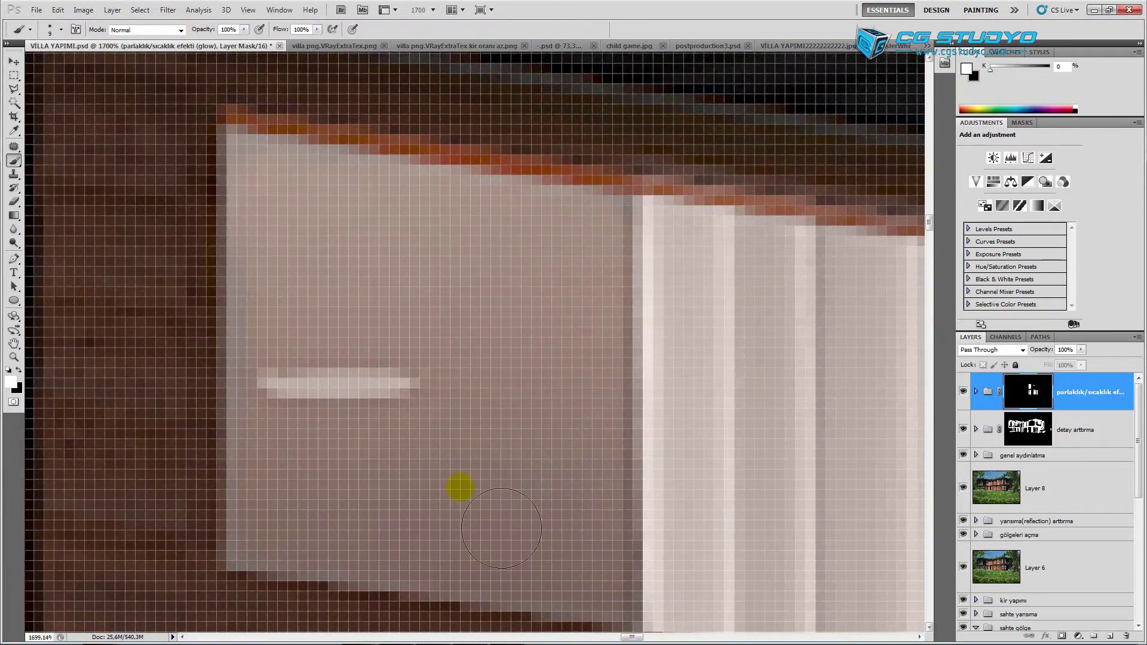
scroll(461, 486, down, 3)
scroll(647, 428, up, 1)
scroll(687, 424, up, 1)
scroll(687, 424, down, 3)
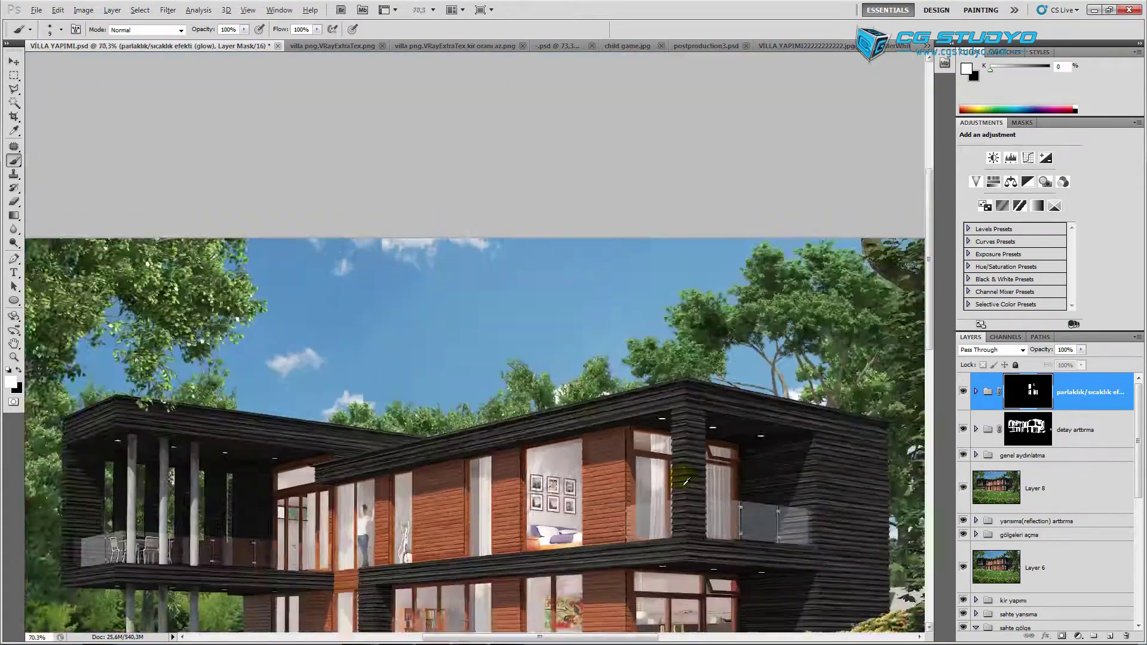
scroll(614, 180, up, 3)
scroll(532, 200, up, 1)
Paint glow down the upper-floor glass panes beside the dark corner column, including their bottom edge.
mouse_move(532, 200)
mouse_down()
mouse_move(724, 201)
mouse_move(759, 299)
mouse_move(451, 283)
mouse_up()
scroll(395, 182, down, 3)
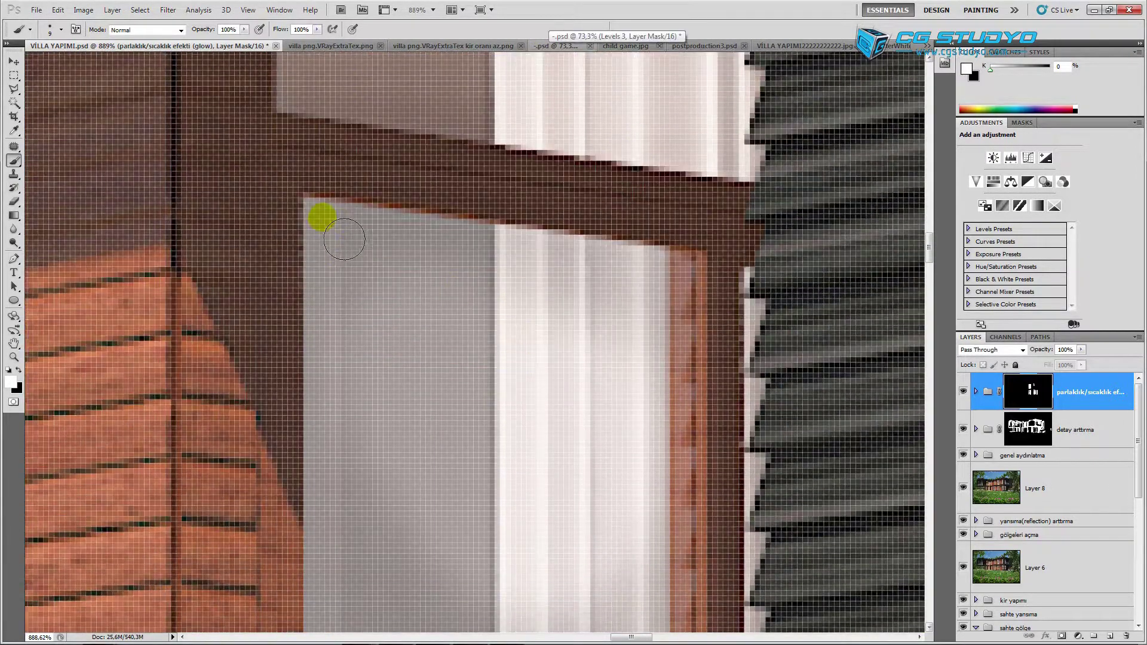
mouse_move(333, 231)
mouse_down()
mouse_move(640, 287)
mouse_move(649, 258)
mouse_move(661, 366)
mouse_move(341, 105)
mouse_move(371, 317)
mouse_move(413, 209)
mouse_move(639, 146)
mouse_up()
scroll(640, 286, down, 3)
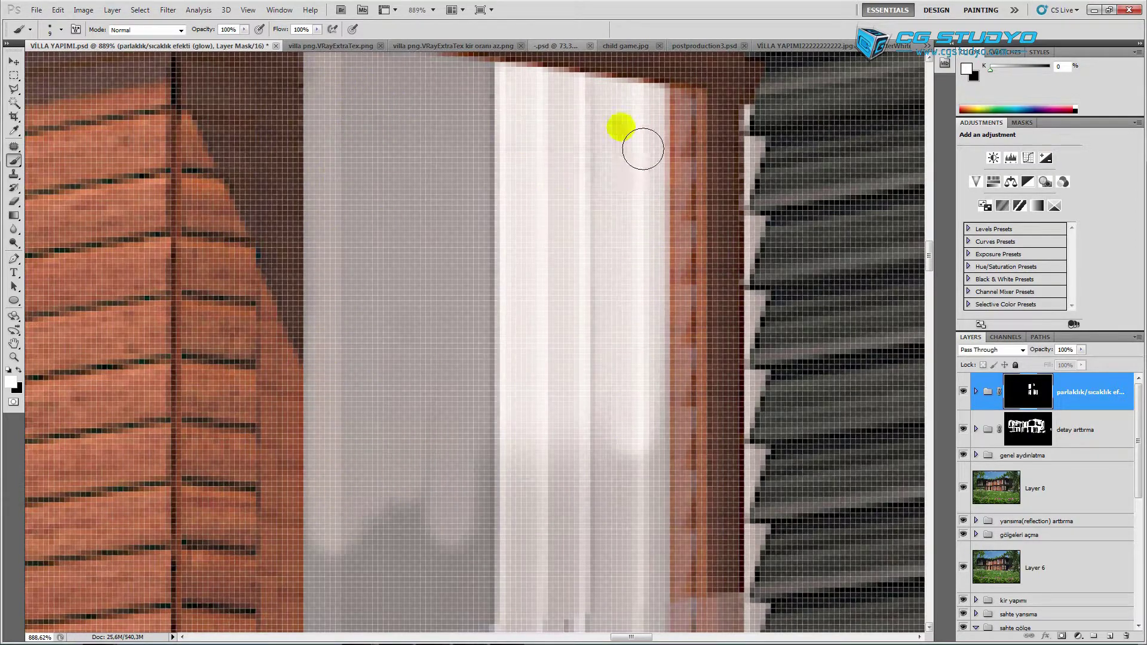
scroll(525, 384, down, 2)
scroll(548, 264, down, 2)
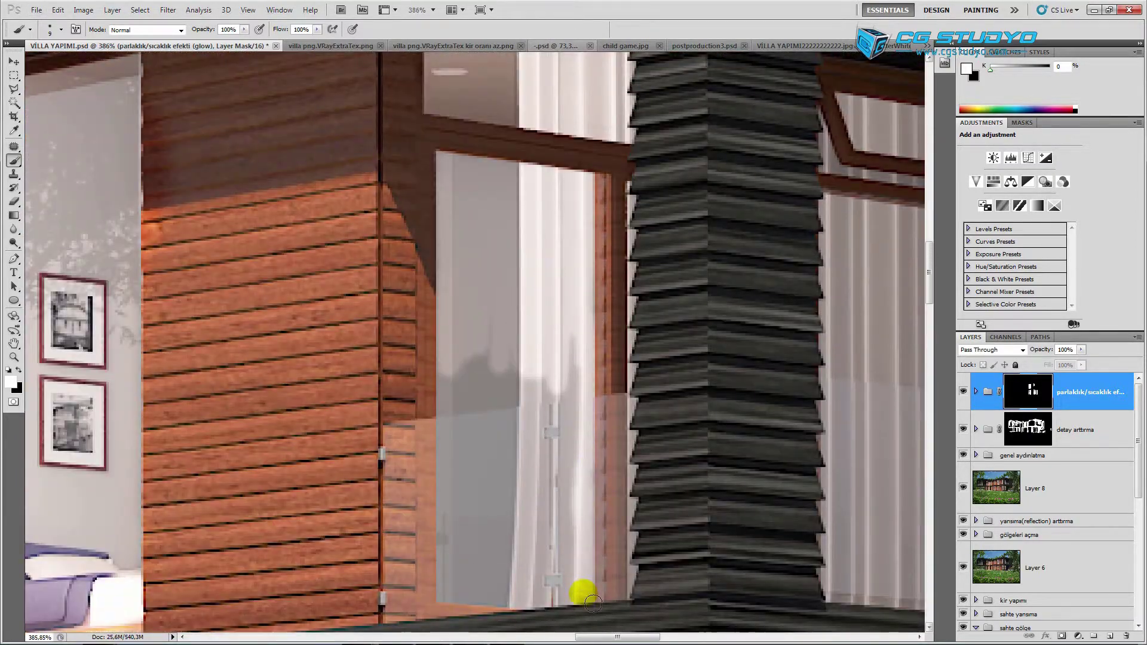
scroll(457, 599, up, 3)
scroll(709, 141, up, 3)
mouse_move(708, 141)
mouse_down()
mouse_move(699, 263)
mouse_move(660, 432)
mouse_move(461, 359)
mouse_move(474, 545)
mouse_up()
scroll(473, 545, down, 3)
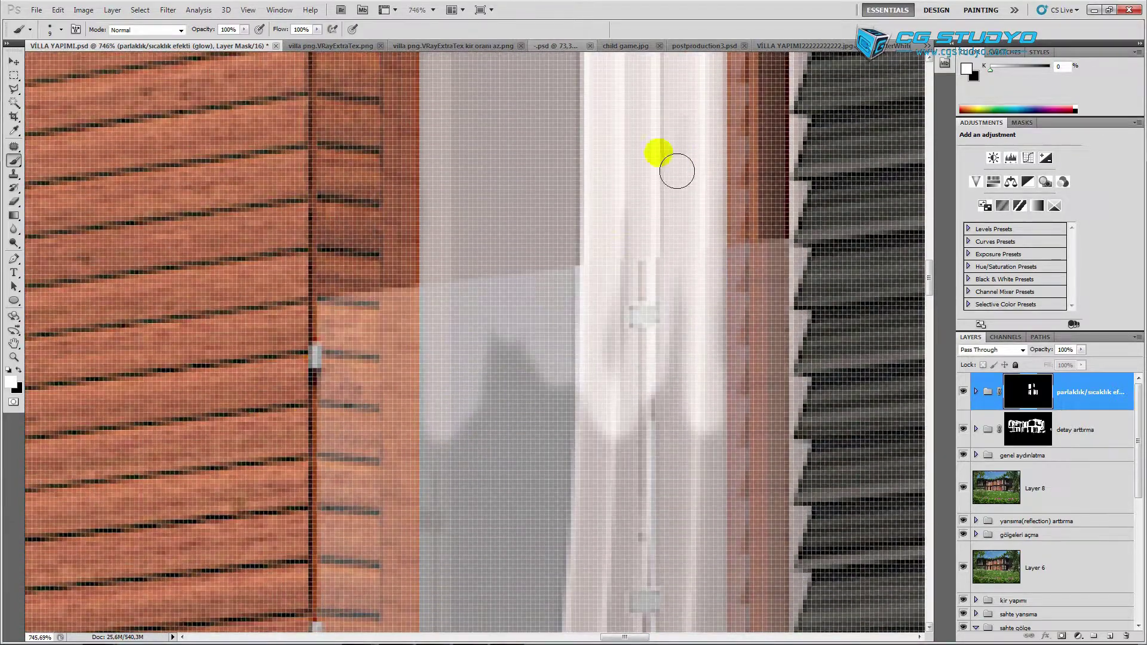
drag(676, 169, 661, 478)
scroll(661, 477, down, 3)
mouse_move(442, 406)
mouse_down()
mouse_move(451, 307)
mouse_move(450, 520)
mouse_move(634, 230)
mouse_move(479, 517)
mouse_move(699, 397)
mouse_move(640, 460)
mouse_move(645, 298)
mouse_up()
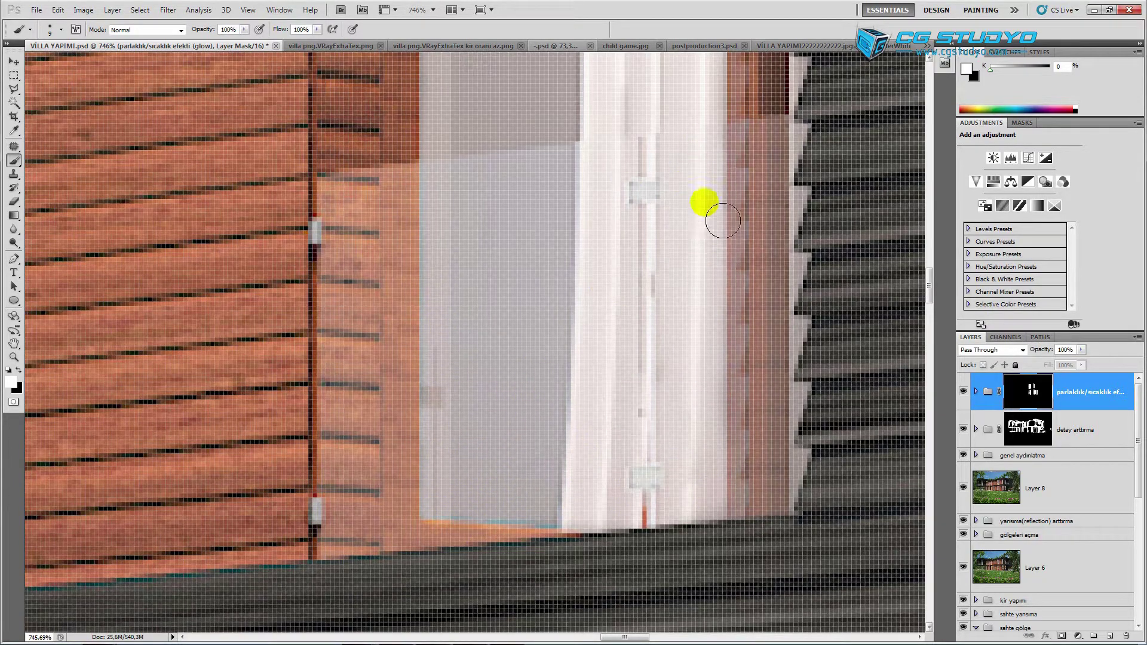
scroll(644, 411, down, 10)
scroll(729, 222, up, 10)
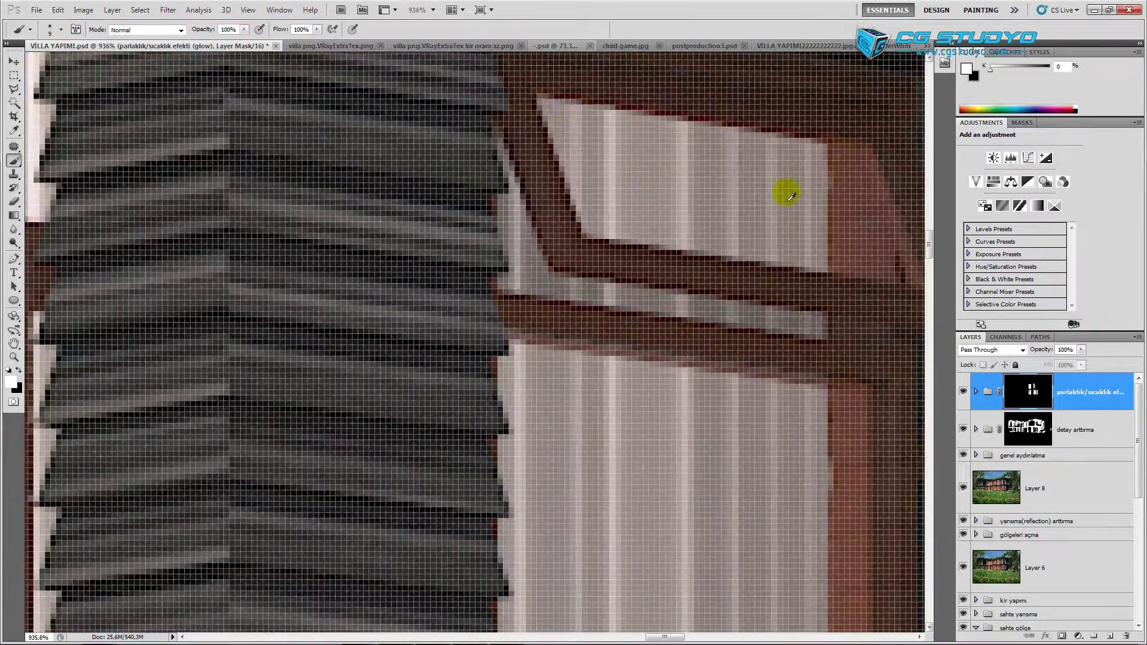
Add more glow into the small tilted upper pane.
mouse_move(610, 167)
mouse_down()
mouse_move(686, 165)
mouse_move(786, 257)
mouse_move(698, 209)
mouse_up()
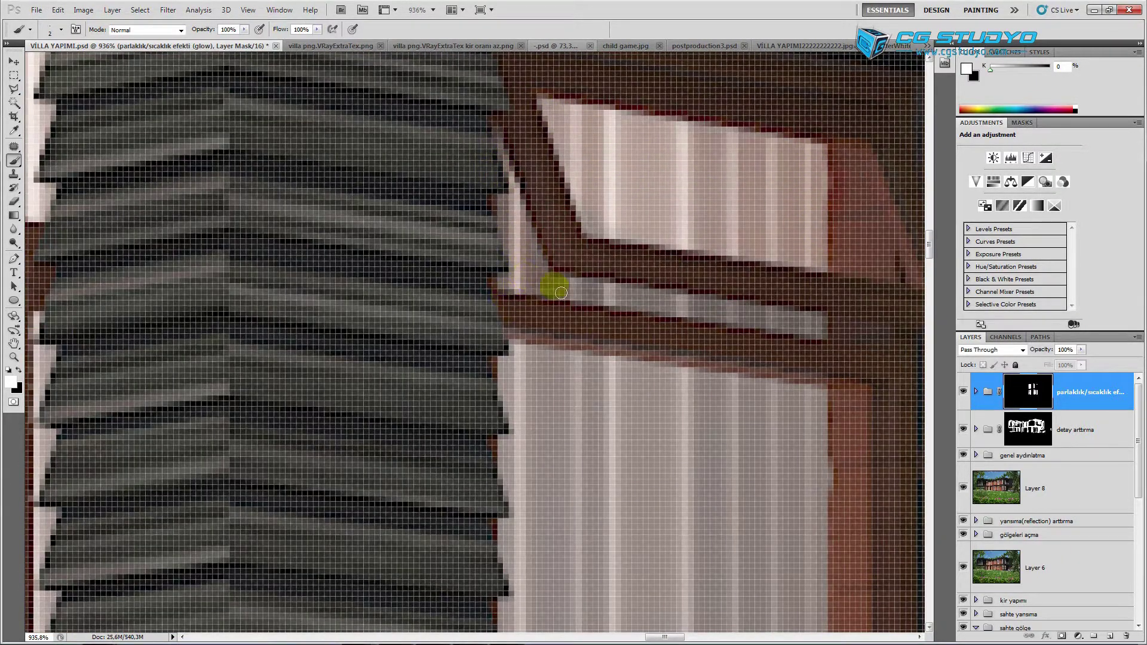
scroll(793, 331, down, 3)
scroll(666, 372, up, 2)
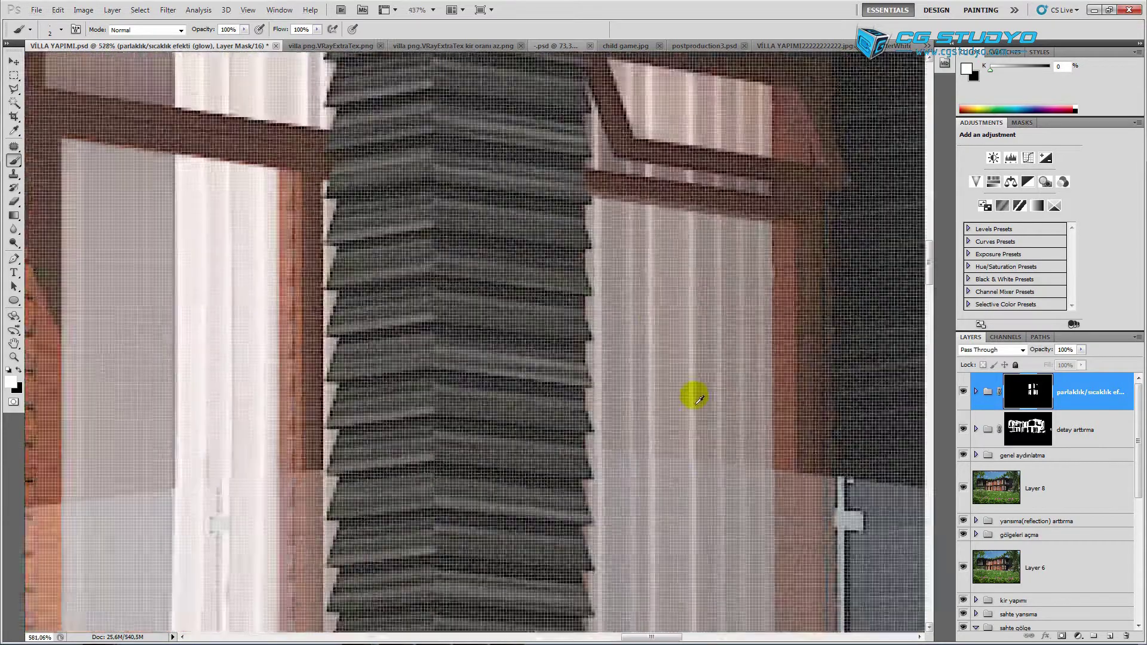
Fill the curtained pane right of the louvred column with glow down to its base, shrinking the brush.
mouse_move(612, 216)
mouse_down()
mouse_move(761, 217)
mouse_move(722, 325)
mouse_move(591, 305)
mouse_move(610, 432)
mouse_move(685, 341)
mouse_up()
scroll(709, 320, down, 2)
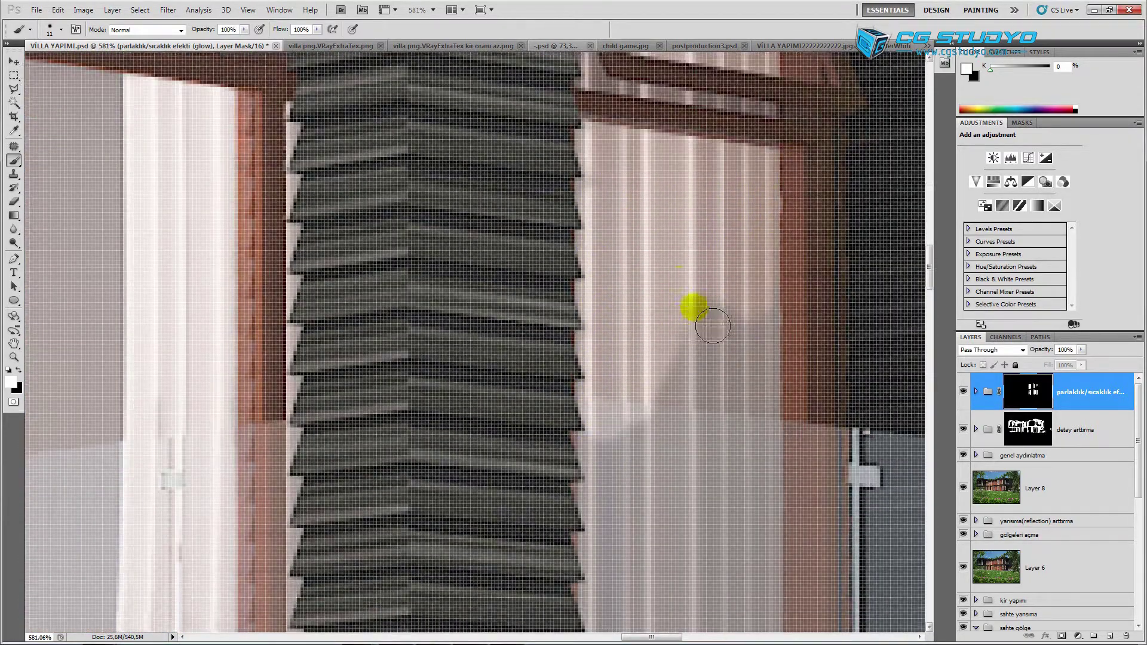
mouse_move(729, 215)
mouse_down()
mouse_move(709, 489)
mouse_move(529, 466)
mouse_move(614, 456)
mouse_move(624, 258)
mouse_up()
scroll(709, 489, up, 2)
scroll(709, 490, up, 1)
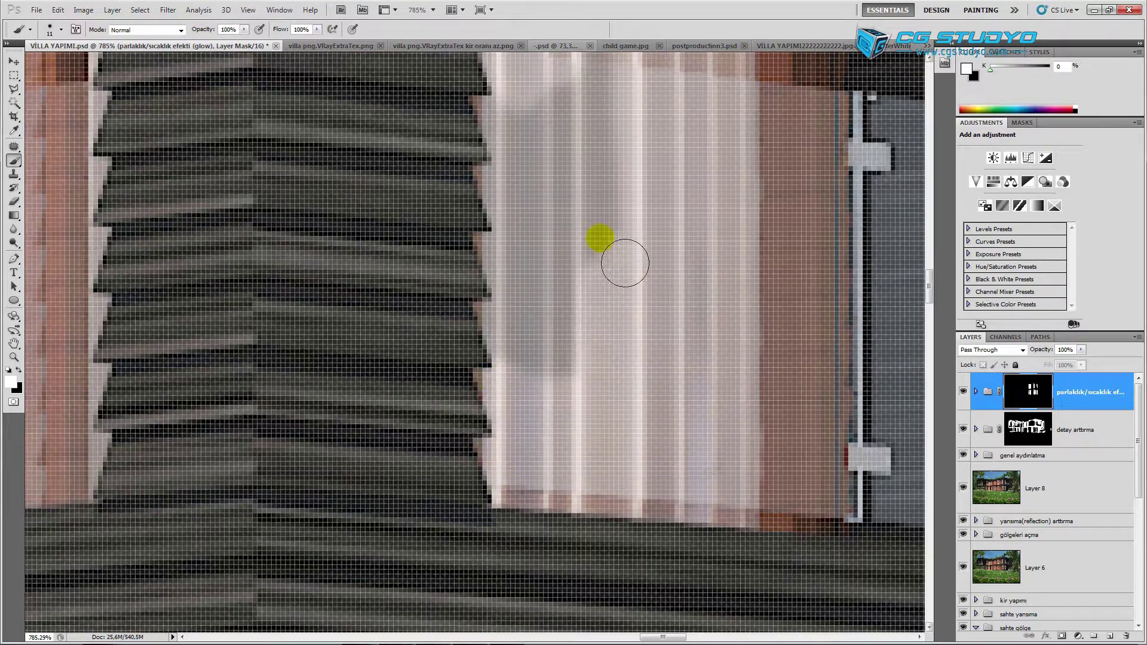
scroll(625, 259, up, 2)
drag(584, 458, 510, 233)
key(bracketleft)
key(bracketleft)
key(bracketleft)
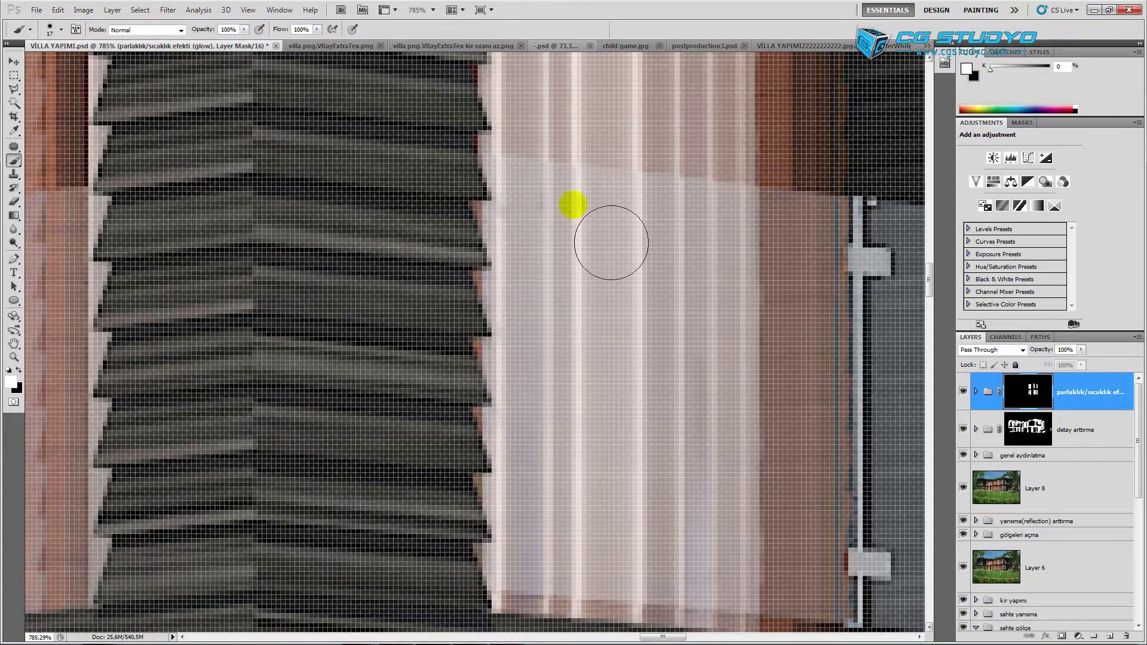
scroll(684, 347, down, 10)
scroll(517, 387, up, 1)
With a much smaller brush, paint glow down the bookshelf columns and across the upper pane.
scroll(371, 303, up, 3)
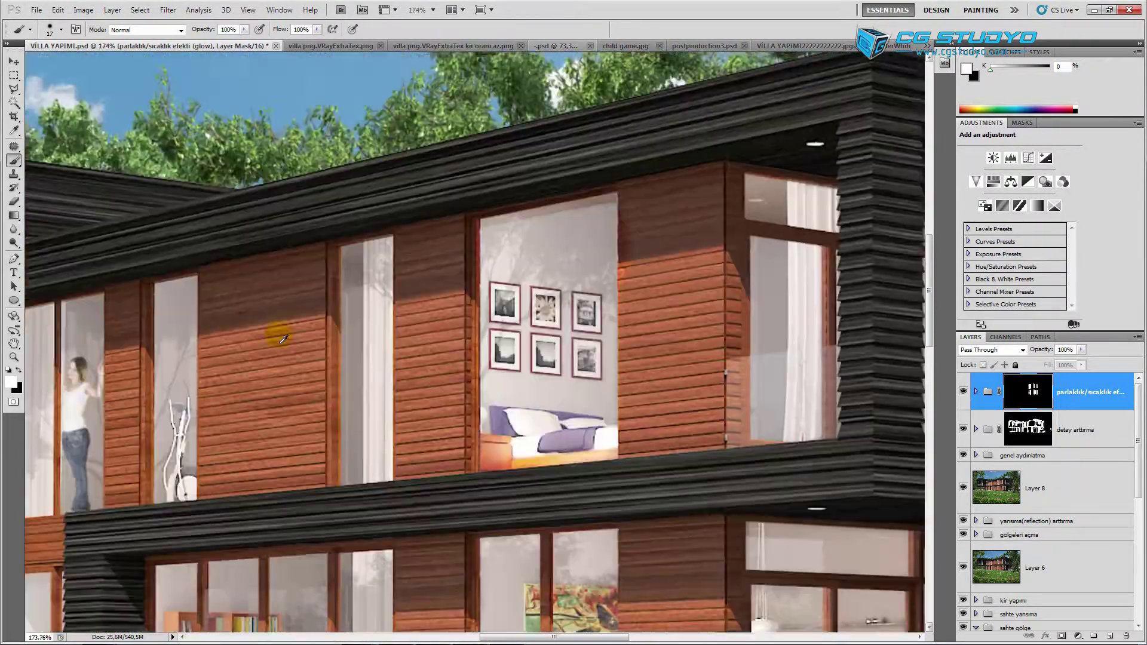
scroll(282, 332, down, 1)
scroll(230, 256, down, 2)
scroll(226, 391, up, 2)
scroll(392, 246, up, 2)
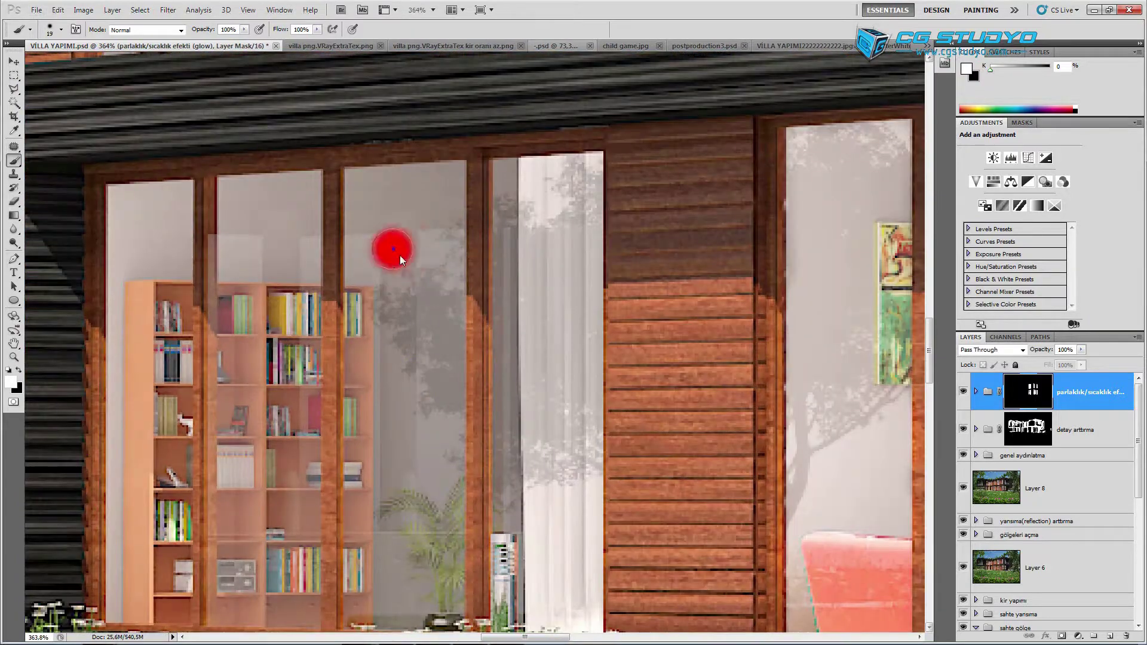
scroll(418, 358, up, 1)
scroll(477, 498, down, 2)
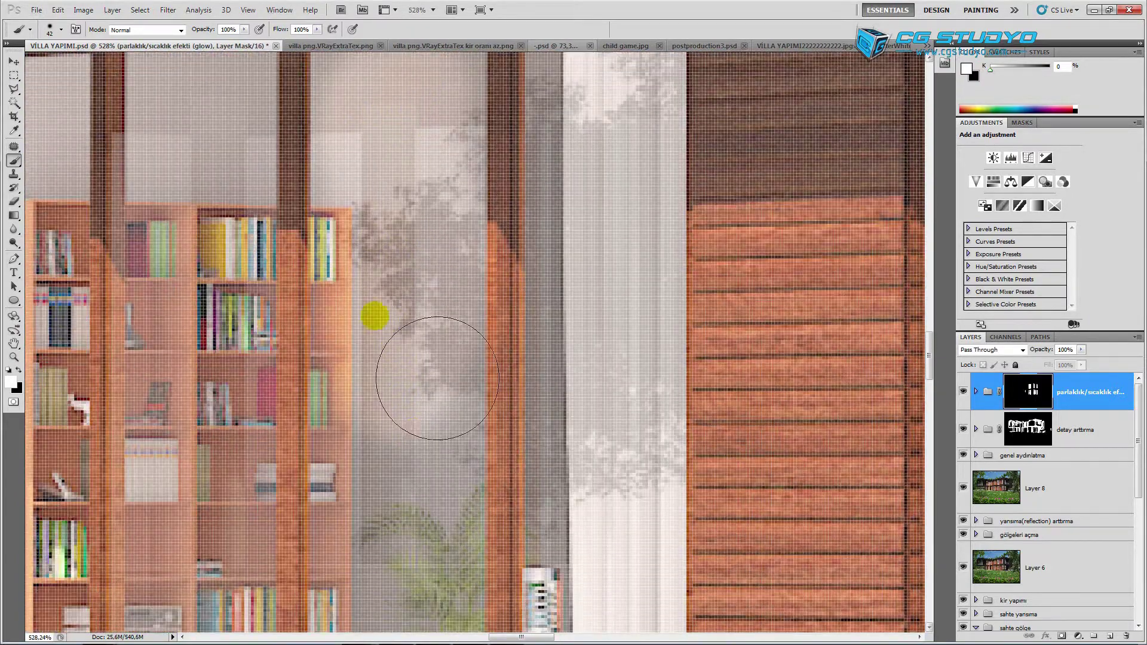
scroll(439, 377, down, 1)
scroll(485, 518, down, 1)
key(bracketleft)
key(bracketleft)
key(bracketleft)
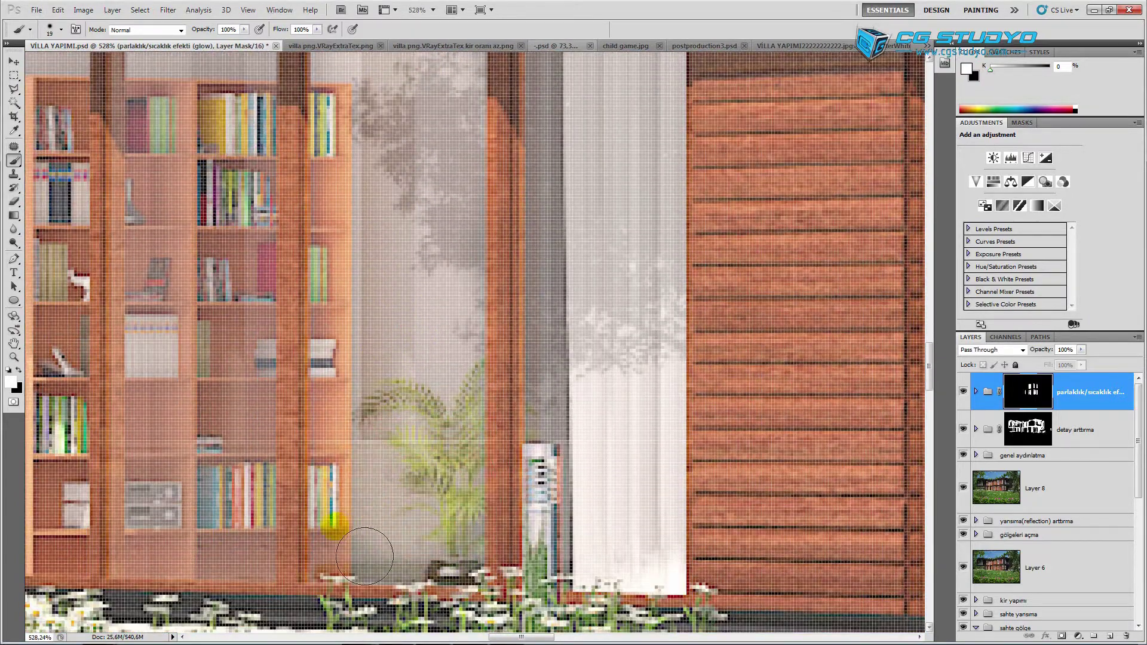
scroll(459, 90, up, 2)
key(bracketleft)
key(bracketleft)
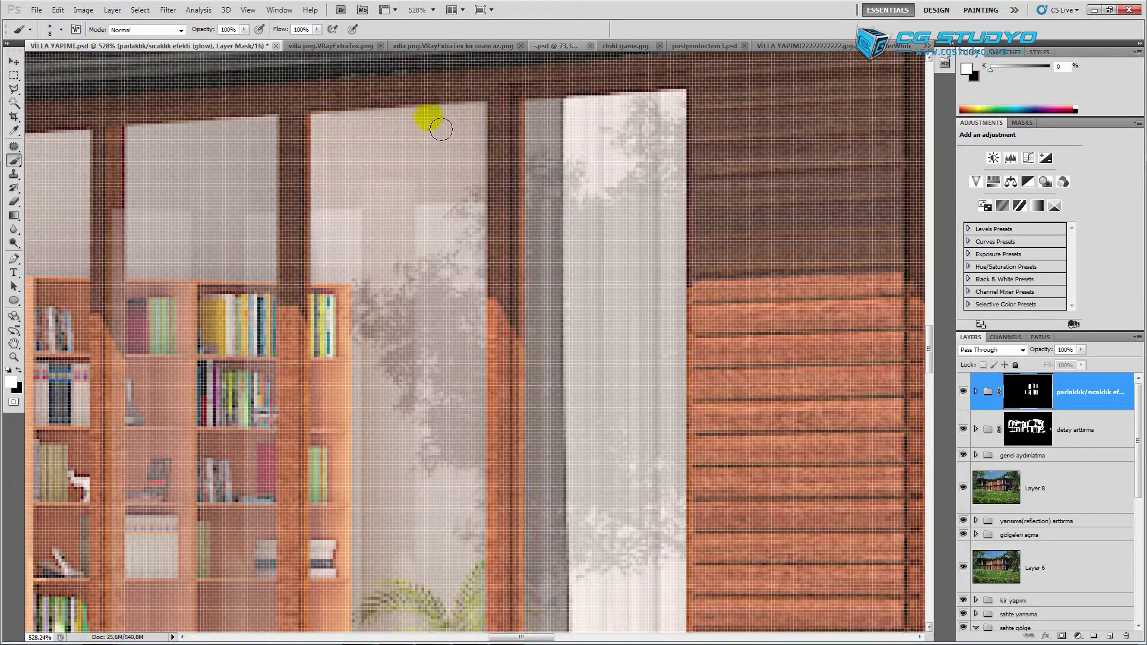
scroll(441, 129, down, 3)
scroll(285, 349, up, 3)
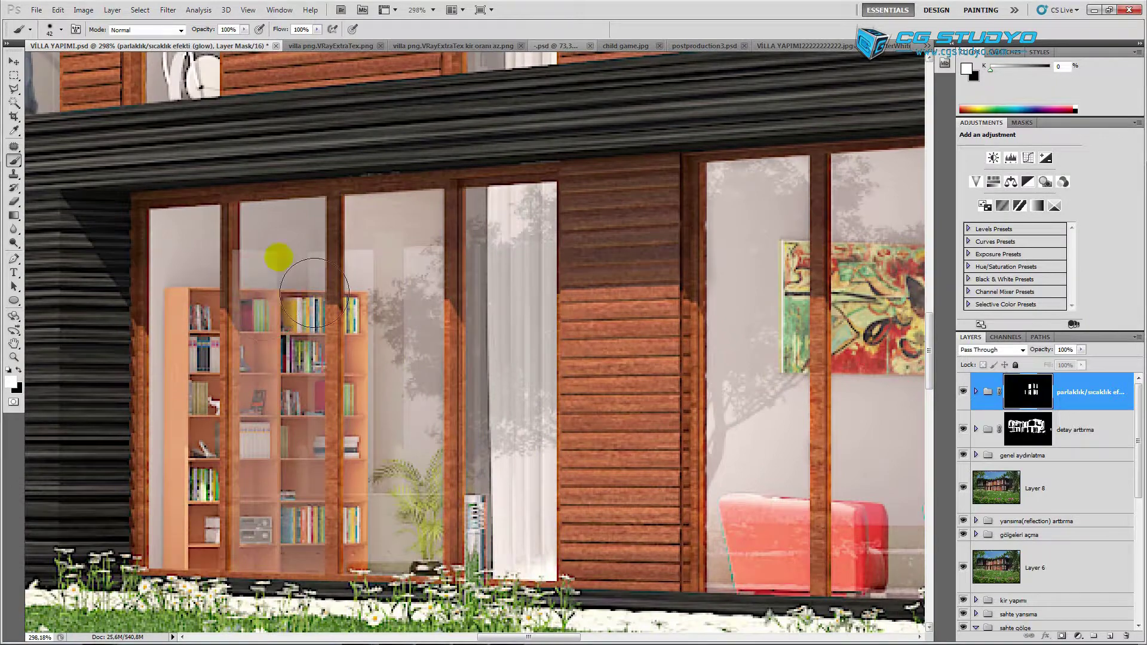
drag(314, 292, 305, 562)
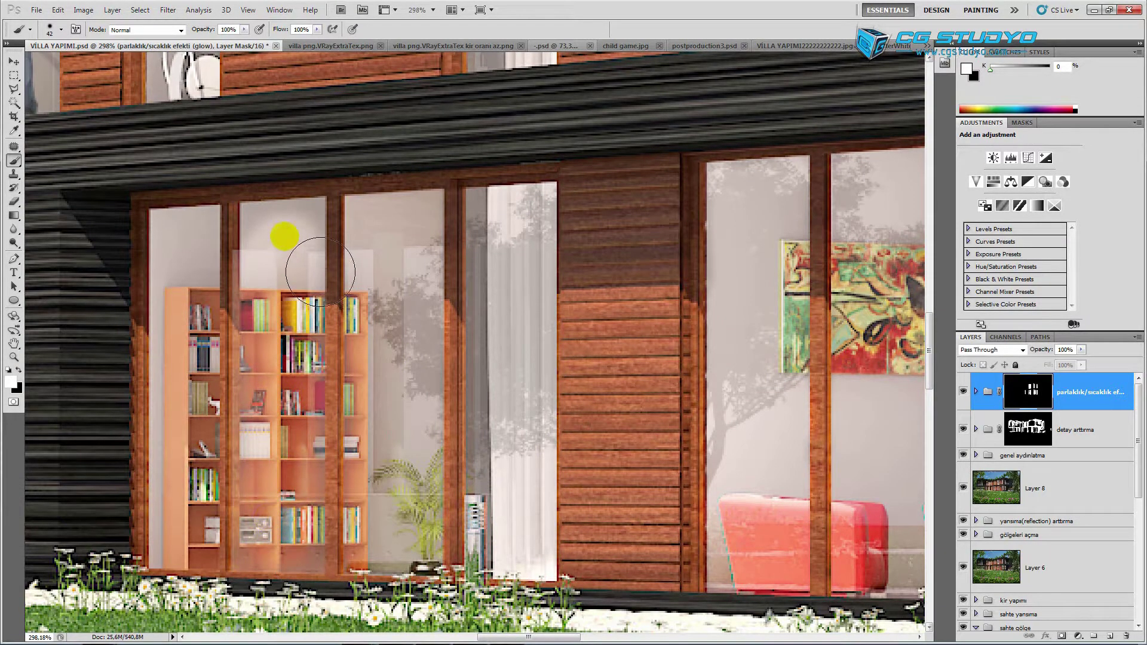
scroll(320, 272, down, 3)
scroll(271, 256, up, 5)
key(bracketleft)
key(bracketleft)
key(bracketleft)
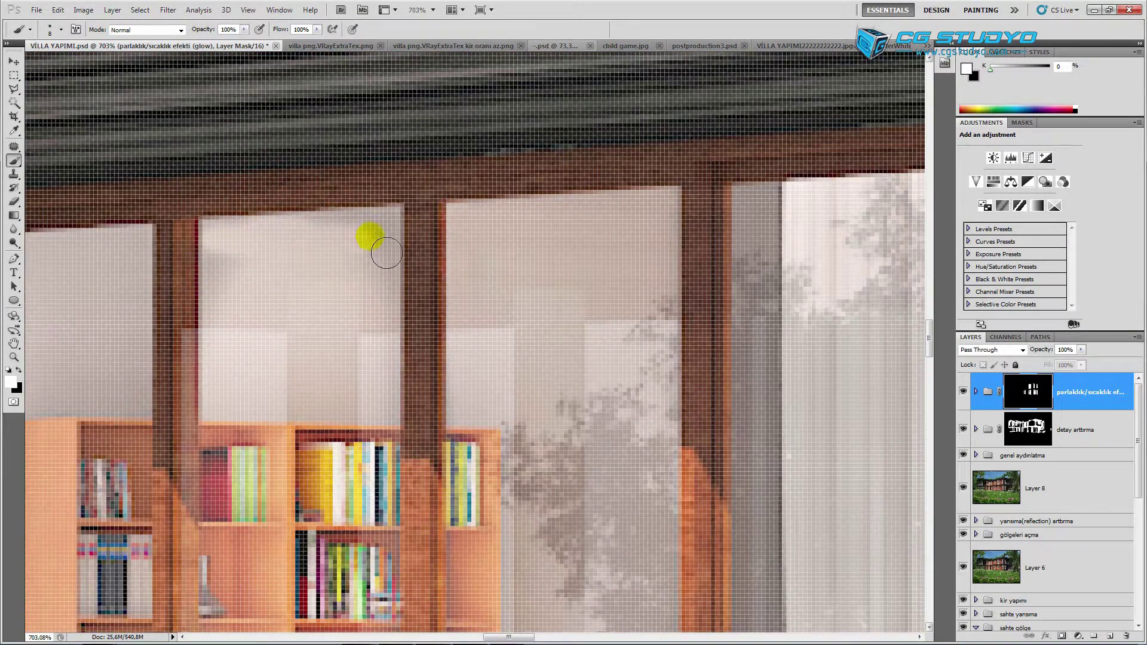
drag(387, 254, 257, 252)
drag(385, 277, 381, 601)
Zoom in on the bookshelf and paint black along its left edge to keep the glow off it.
scroll(382, 418, down, 2)
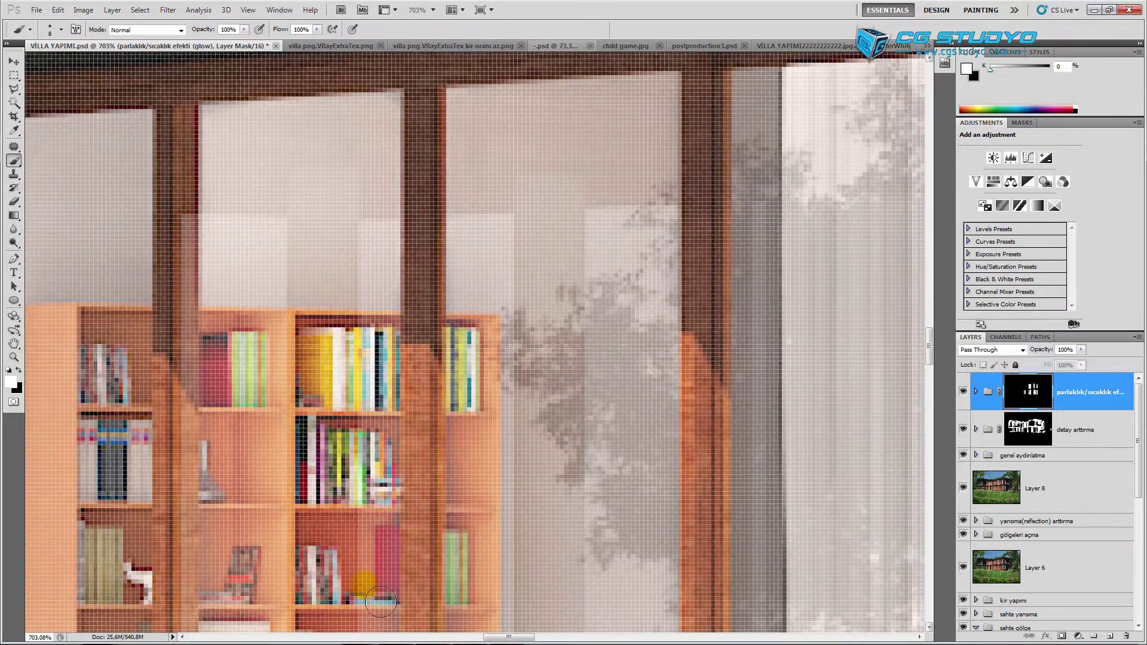
scroll(318, 434, down, 4)
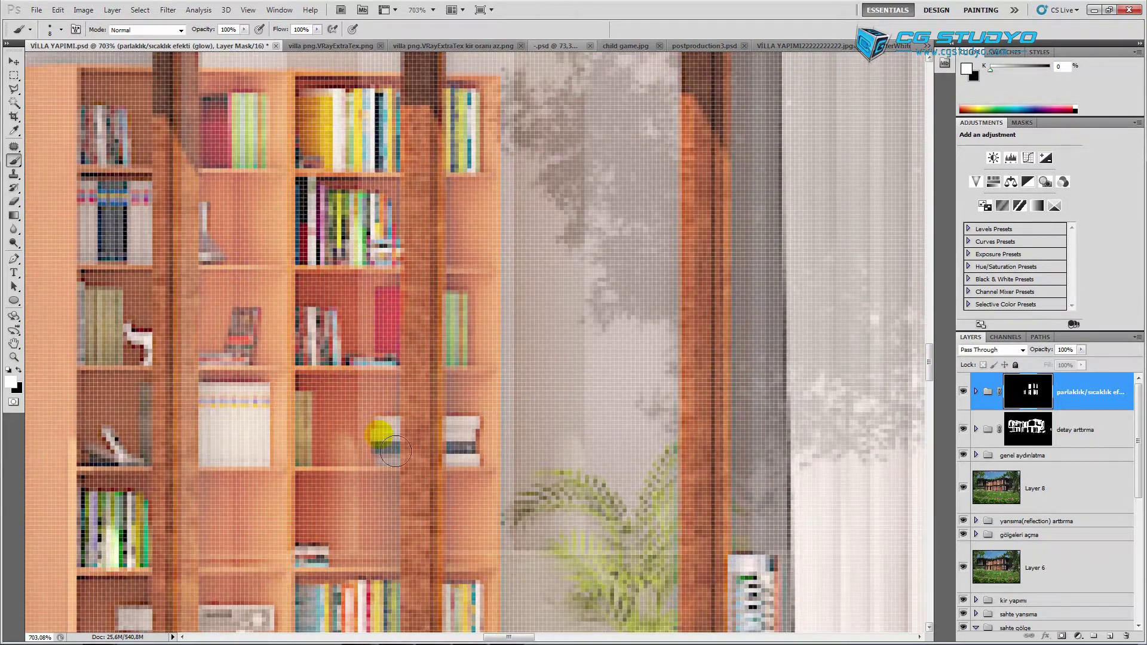
scroll(396, 451, down, 2)
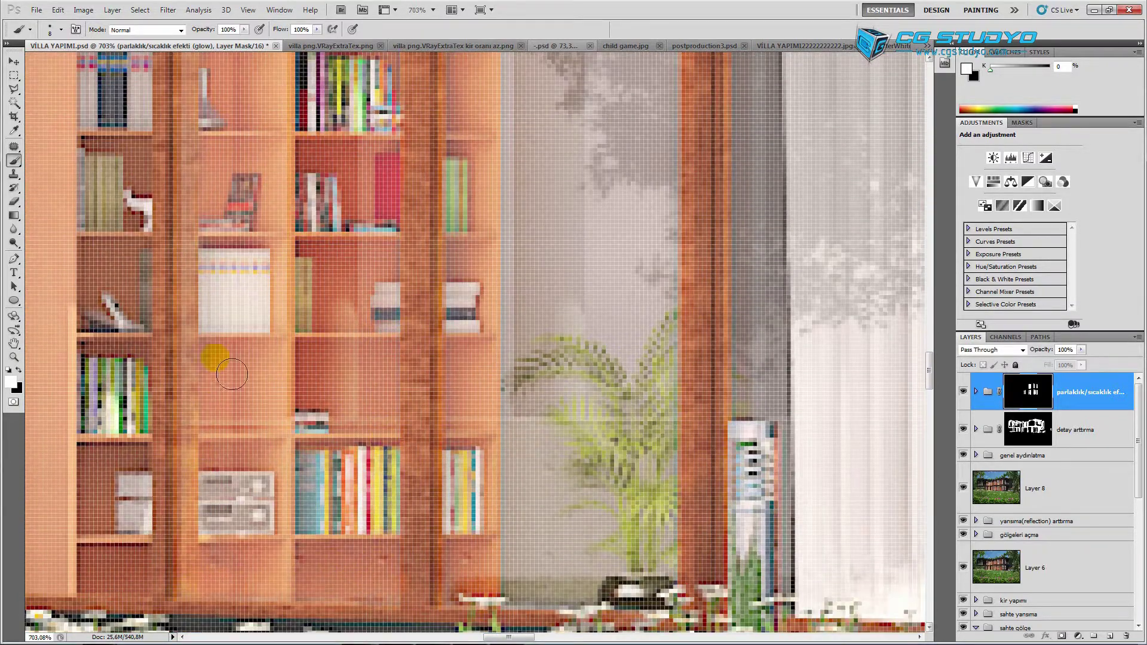
scroll(418, 394, down, 5)
scroll(361, 355, up, 4)
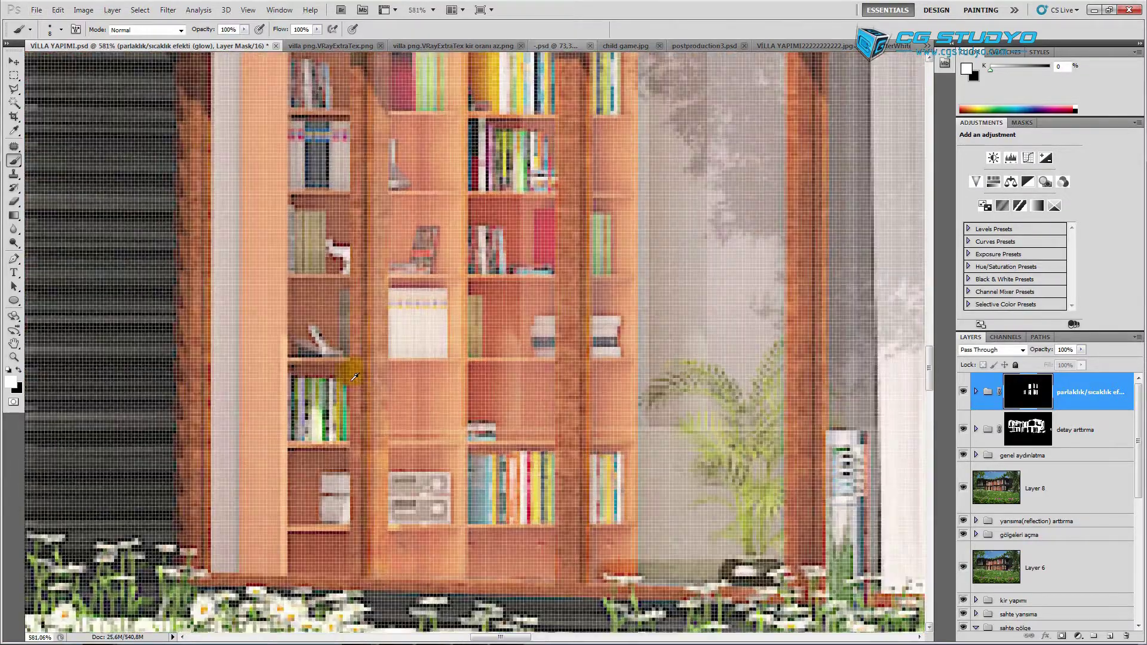
scroll(370, 508, up, 2)
scroll(392, 150, down, 5)
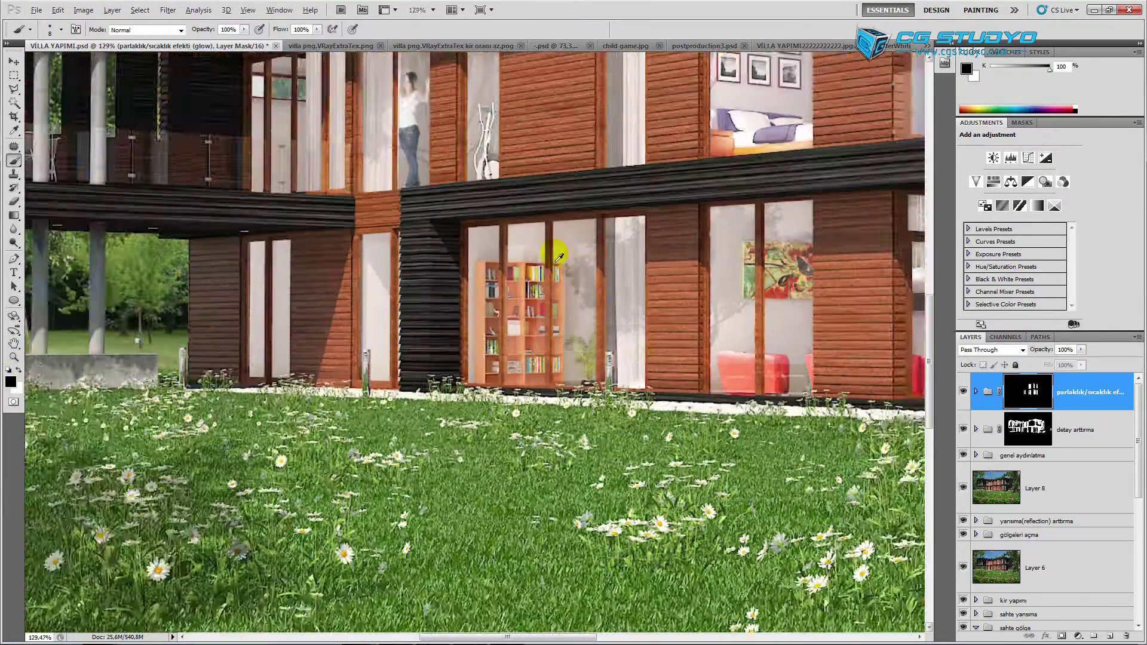
scroll(460, 258, up, 2)
scroll(461, 258, up, 1)
click(15, 358)
click(12, 161)
drag(447, 263, 448, 317)
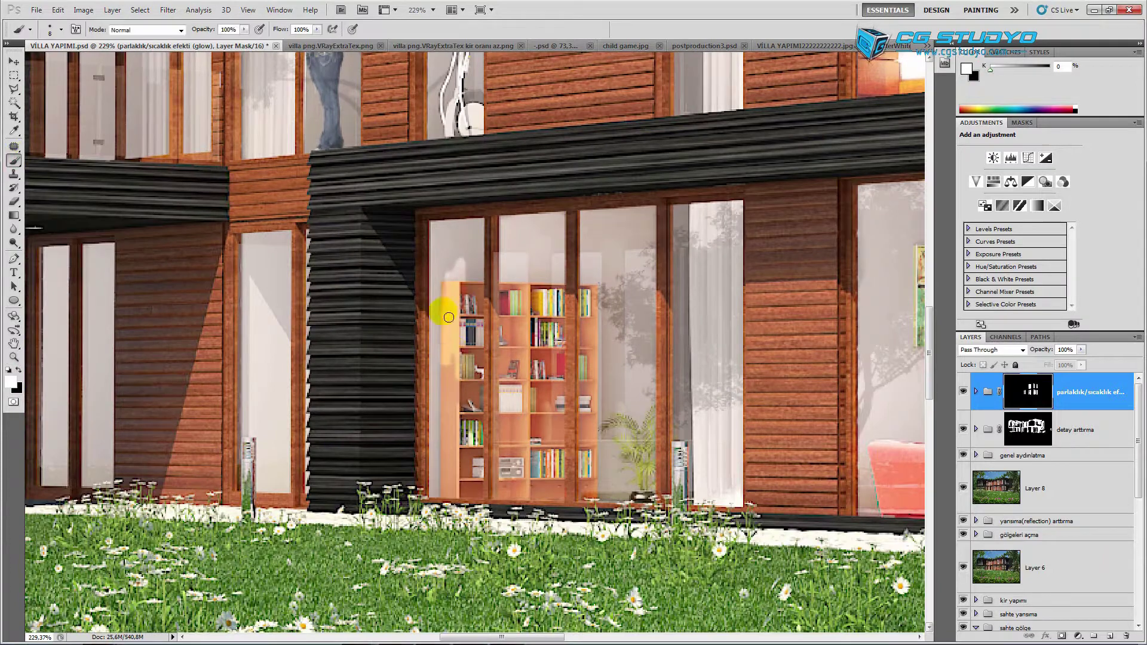
scroll(443, 366, up, 2)
key(x)
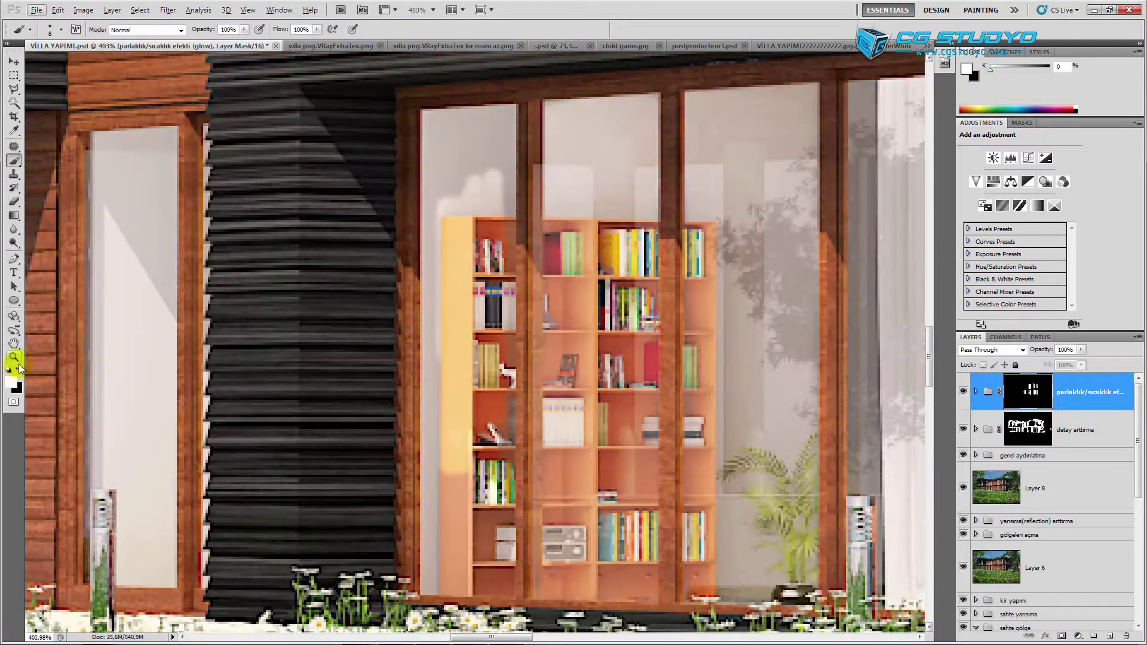
drag(451, 263, 488, 439)
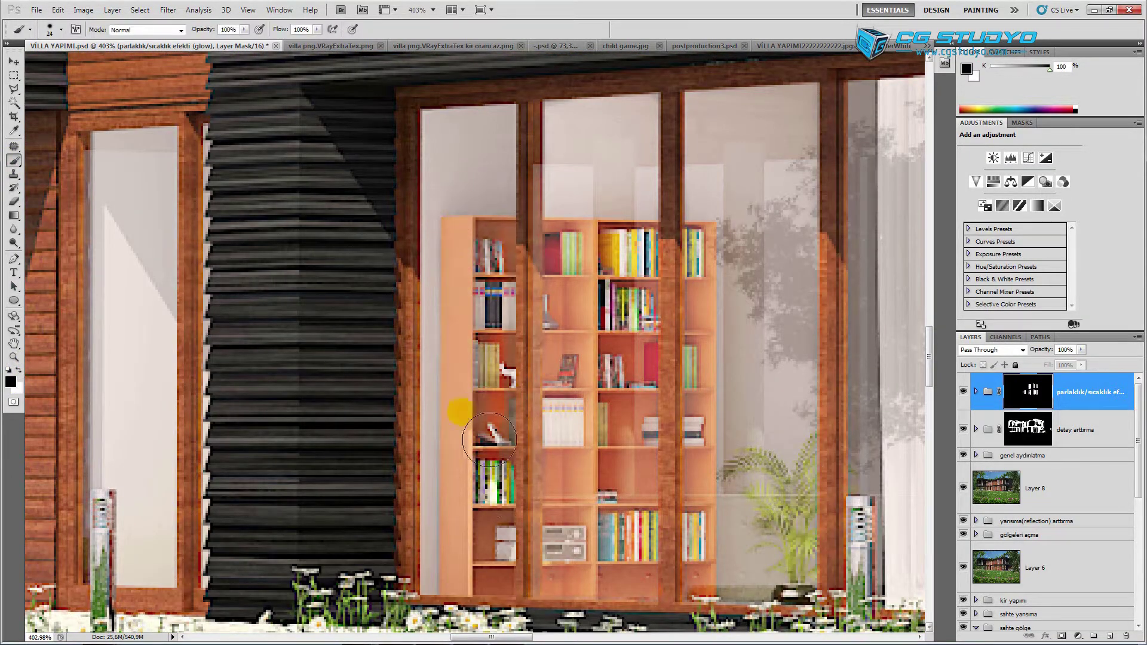
scroll(520, 363, down, 1)
scroll(517, 317, down, 1)
Paint glow up and down the window glass above the exercise bike.
scroll(515, 271, down, 1)
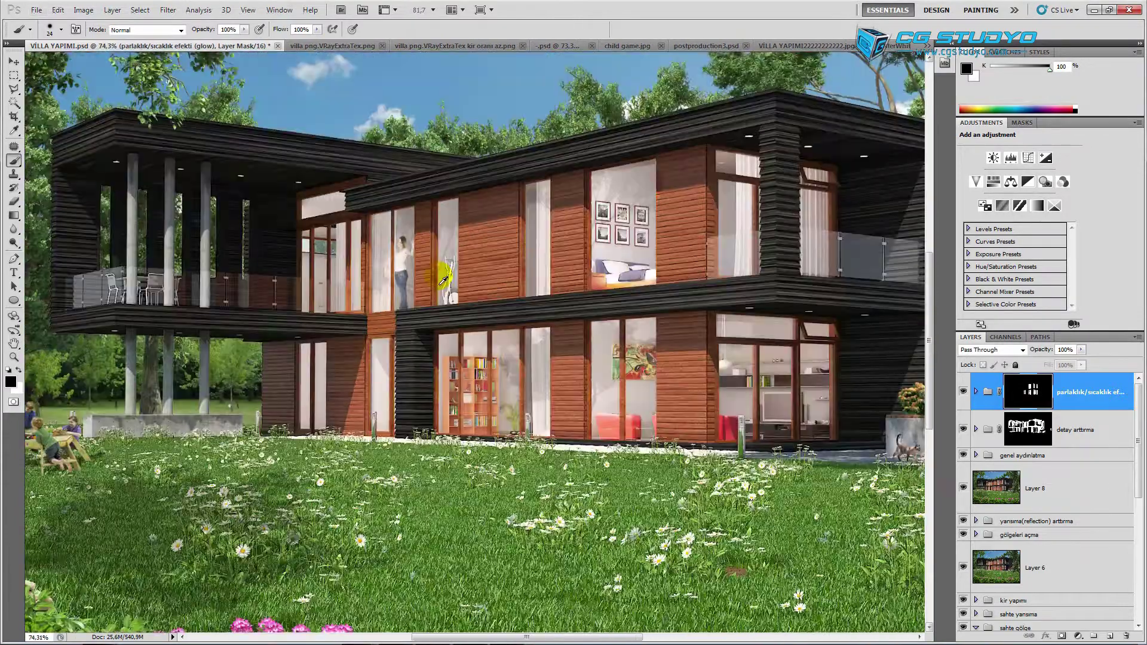
scroll(512, 228, down, 1)
scroll(512, 228, up, 1)
scroll(428, 255, up, 2)
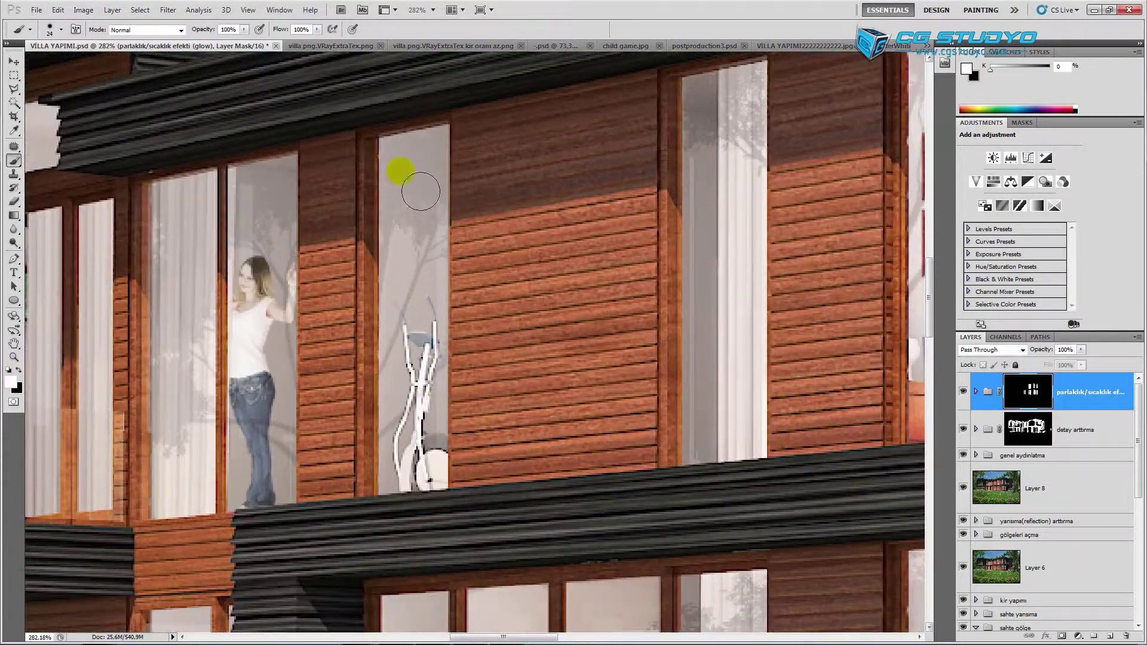
mouse_move(421, 191)
mouse_down()
mouse_move(421, 168)
mouse_move(414, 494)
mouse_up()
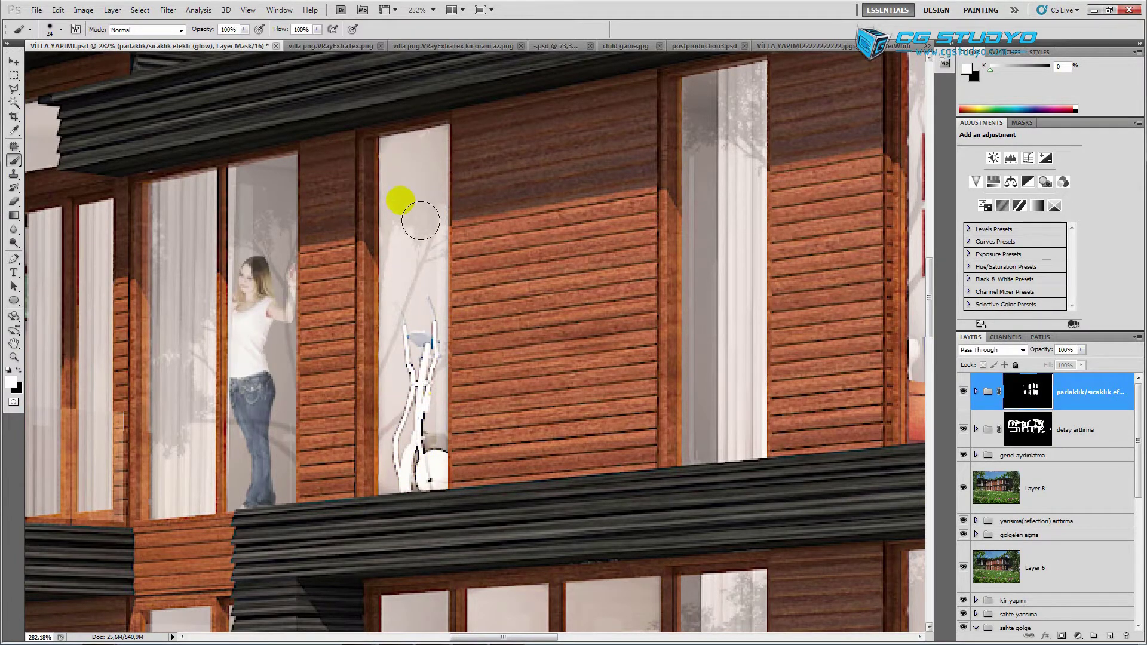
scroll(420, 220, down, 5)
scroll(412, 269, up, 5)
scroll(402, 312, up, 5)
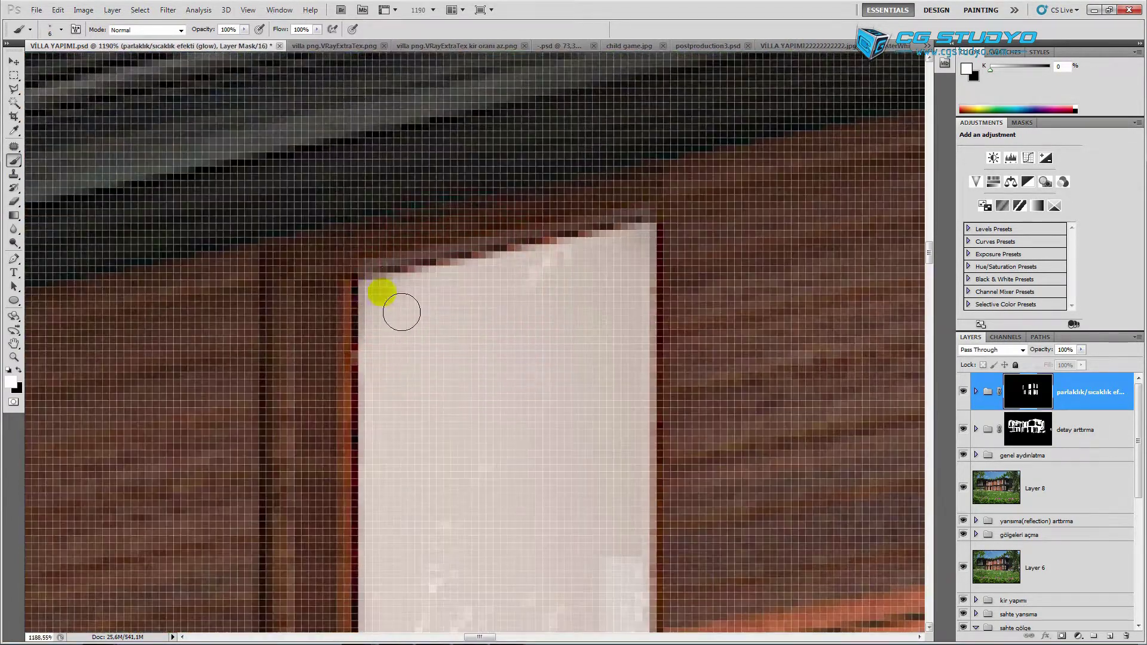
scroll(456, 491, down, 3)
scroll(456, 492, down, 3)
scroll(579, 436, up, 3)
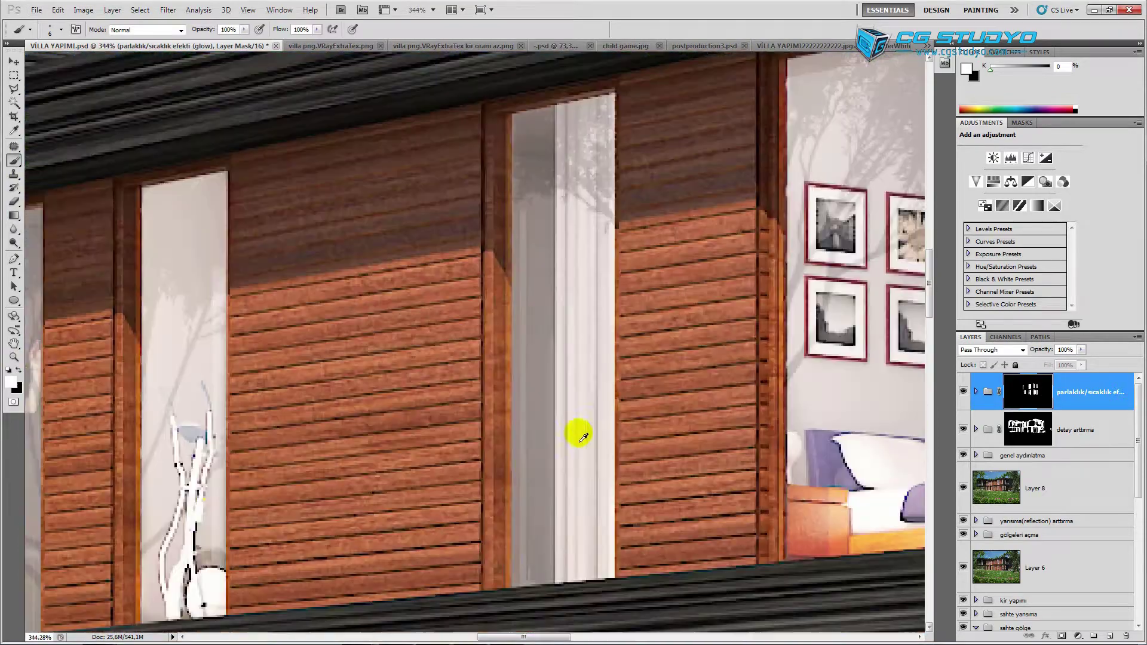
drag(581, 254, 608, 161)
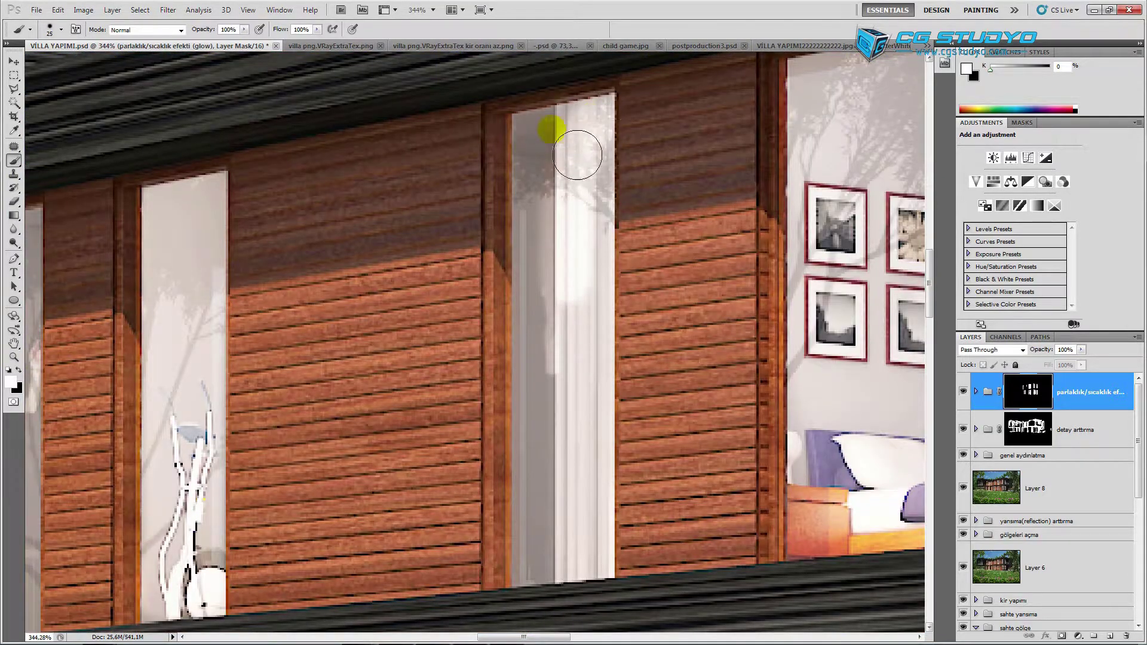
mouse_move(570, 255)
mouse_down()
mouse_move(530, 353)
mouse_move(530, 557)
mouse_up()
scroll(530, 538, up, 3)
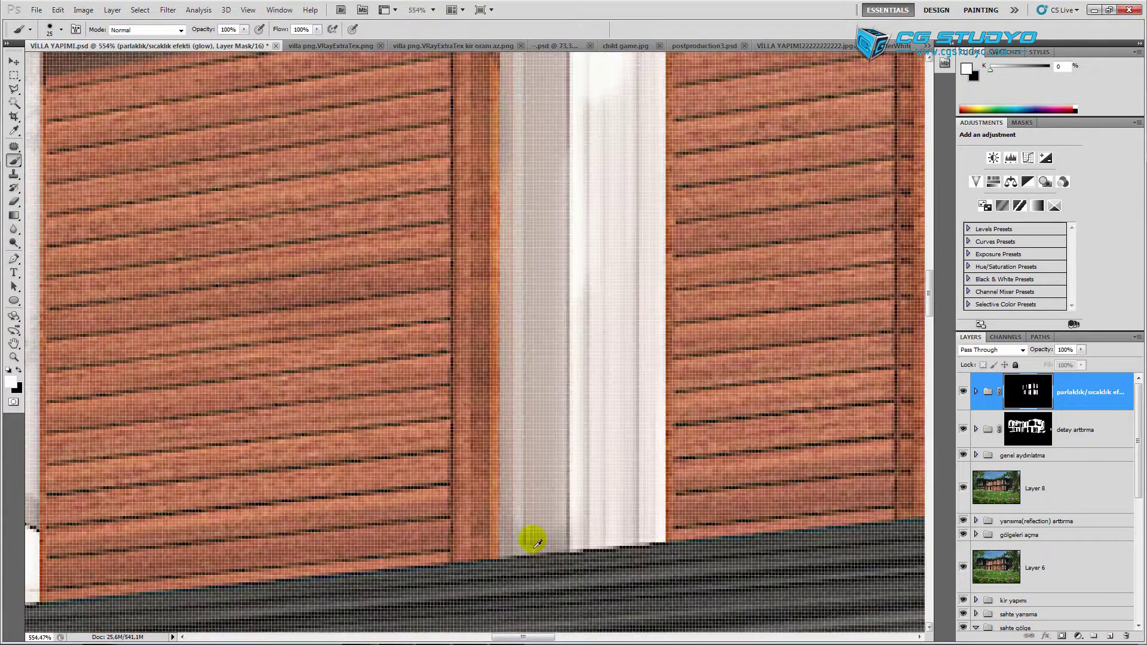
scroll(686, 397, down, 3)
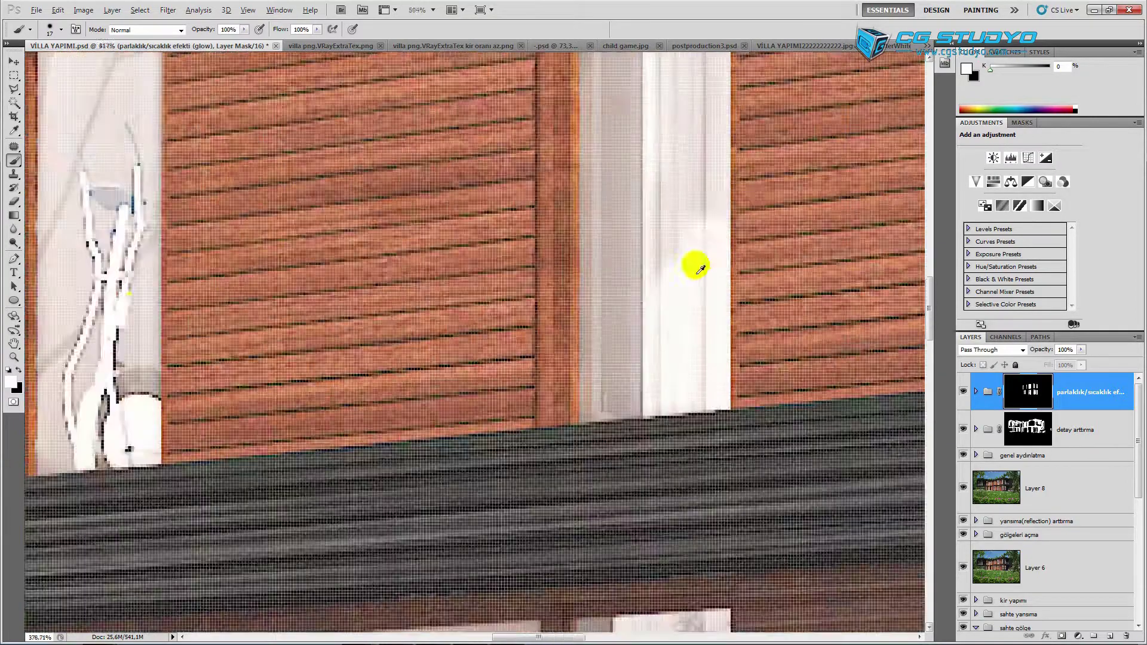
With a smaller brush, add glow to the white curtain strip, then remove it from the right upper pane.
key(bracketleft)
drag(675, 426, 720, 447)
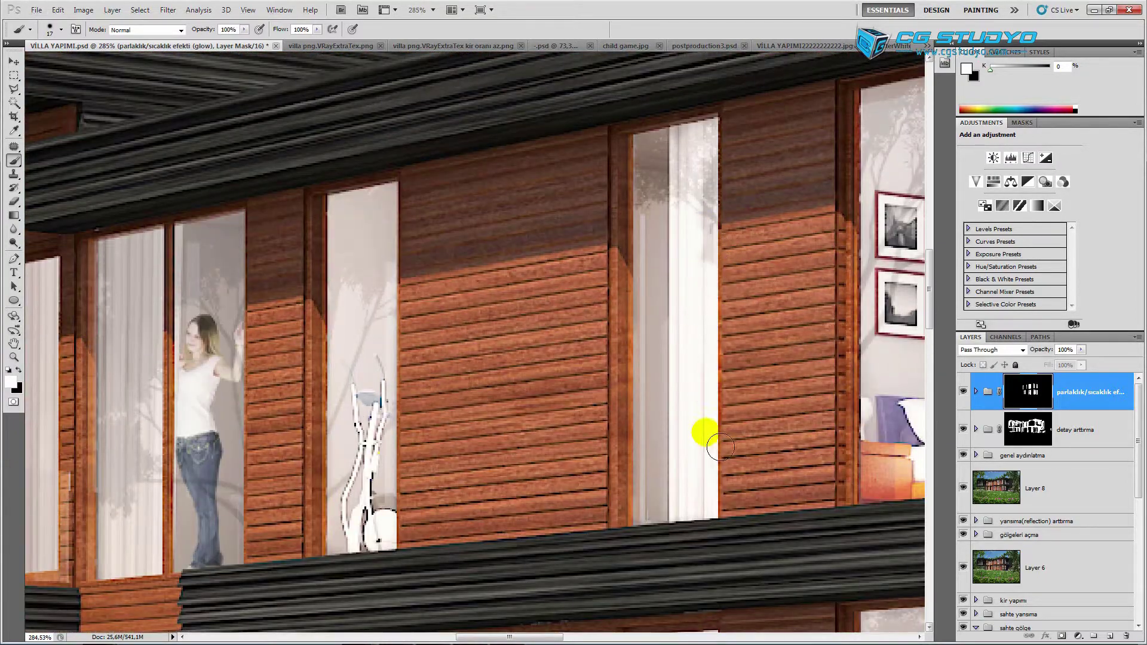
click(690, 159)
scroll(737, 495, down, 5)
scroll(738, 496, up, 3)
scroll(686, 552, up, 5)
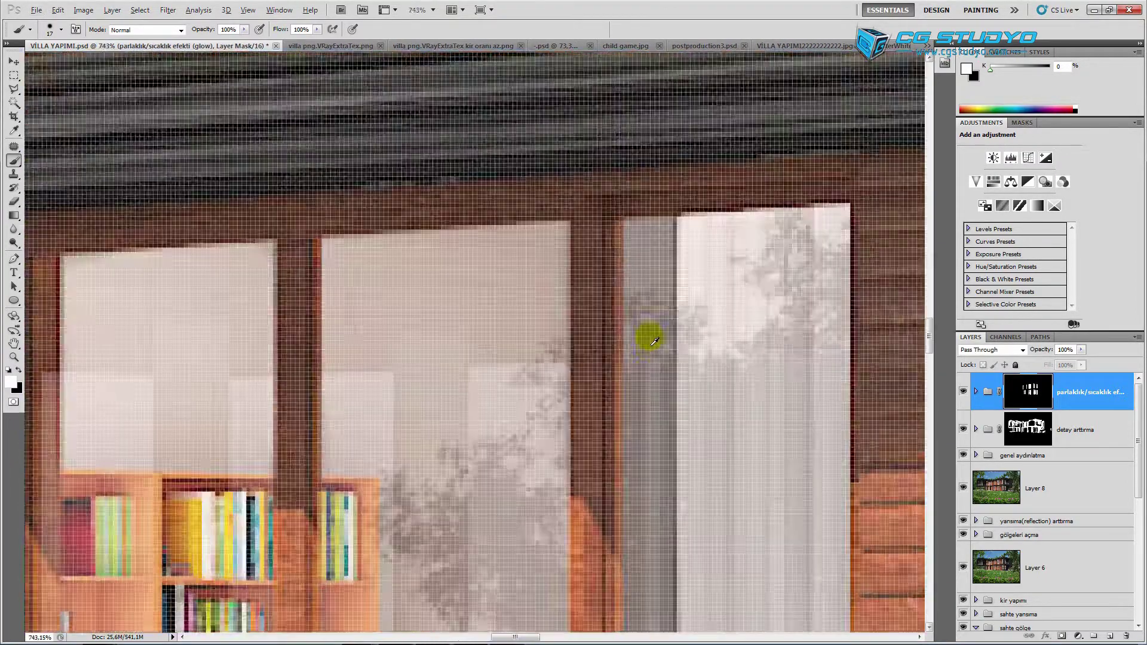
scroll(648, 328, down, 3)
scroll(648, 357, up, 3)
scroll(684, 332, up, 2)
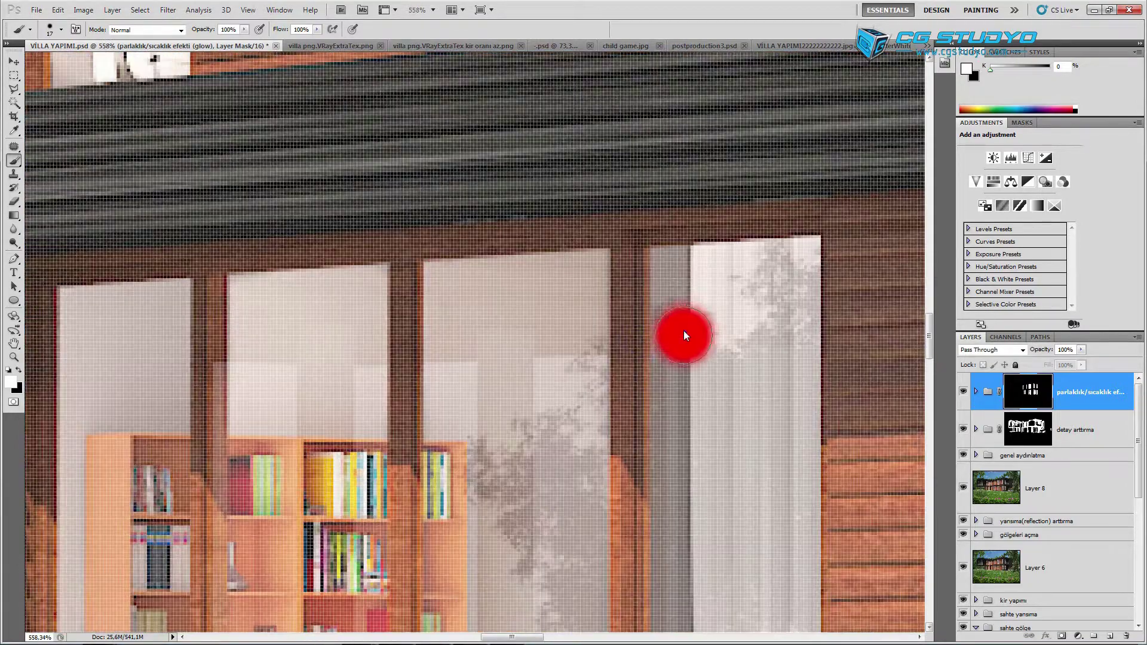
click(669, 264)
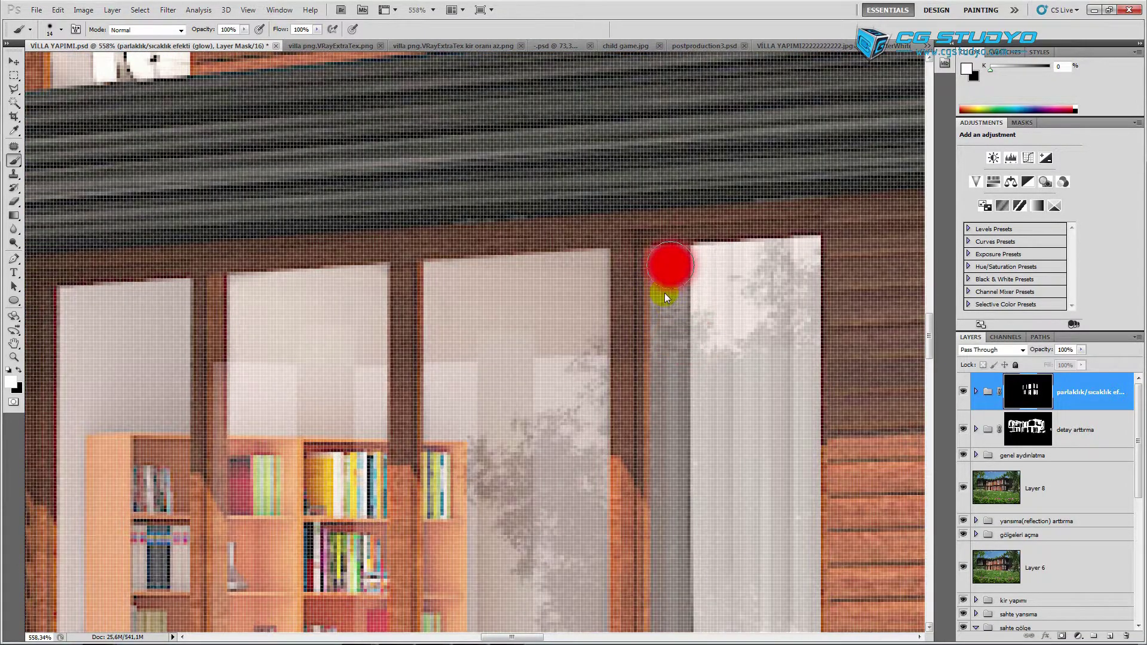
scroll(666, 383, down, 2)
scroll(679, 358, down, 1)
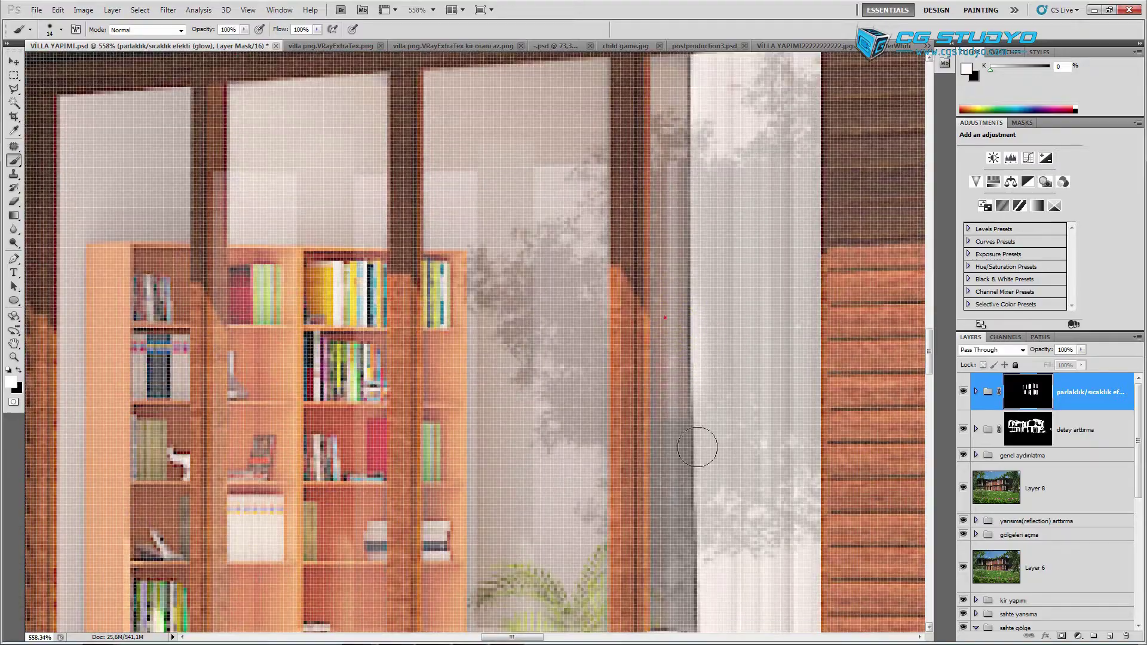
scroll(693, 448, down, 3)
scroll(681, 454, down, 2)
scroll(743, 512, down, 5)
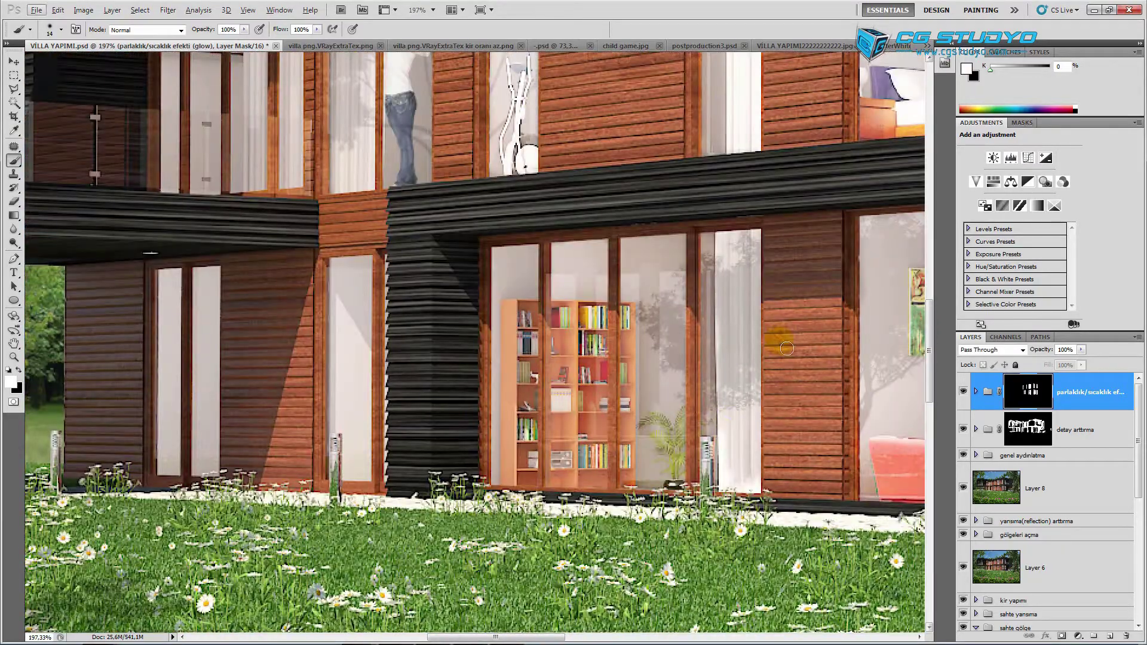
scroll(691, 278, up, 6)
scroll(717, 294, down, 6)
scroll(776, 299, down, 3)
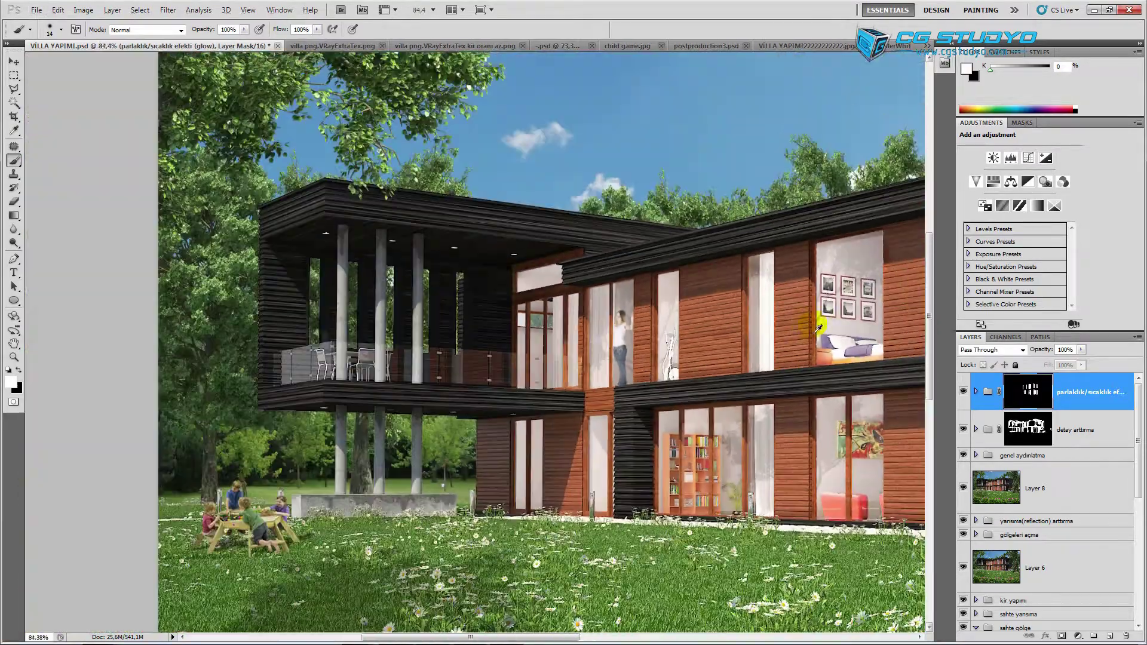
scroll(762, 253, up, 1)
scroll(763, 253, up, 4)
mouse_move(716, 187)
mouse_down()
mouse_move(728, 196)
mouse_move(746, 460)
mouse_up()
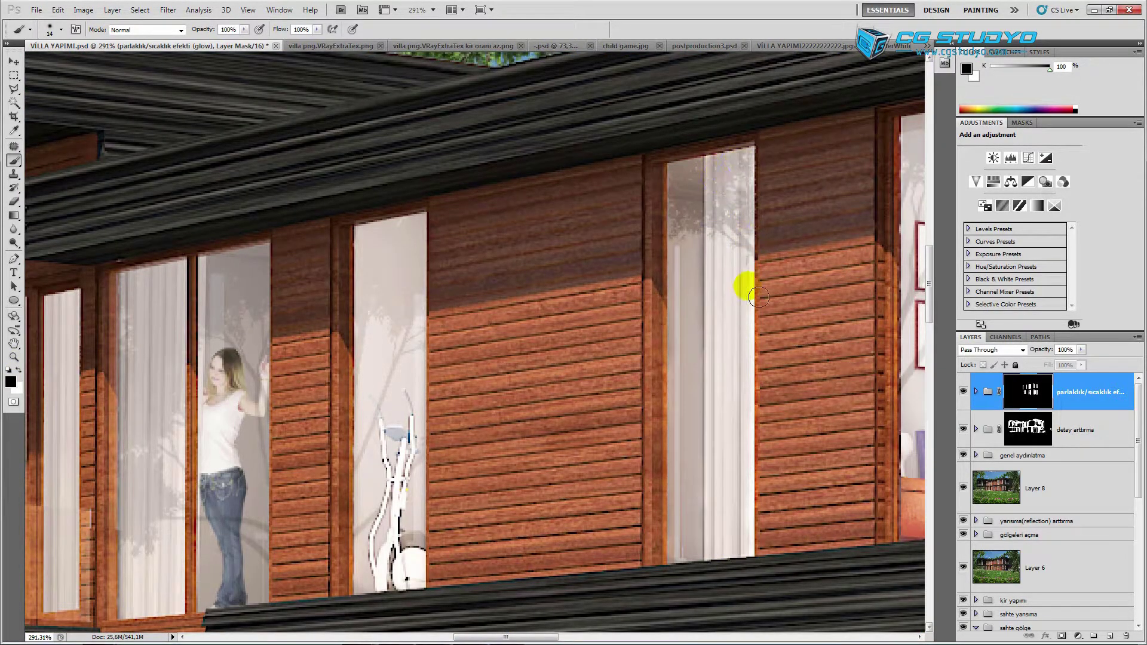
With a smaller brush, paint the glow mask white over the woman's jeans.
scroll(738, 479, down, 4)
scroll(604, 289, up, 5)
scroll(604, 289, up, 1)
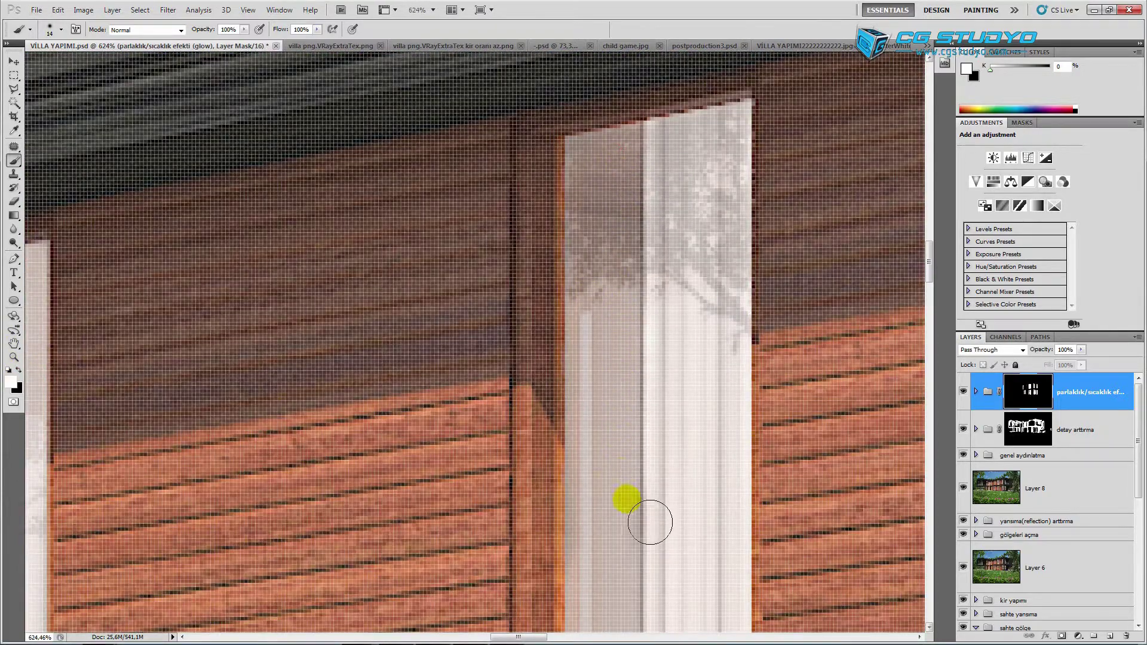
scroll(650, 523, down, 3)
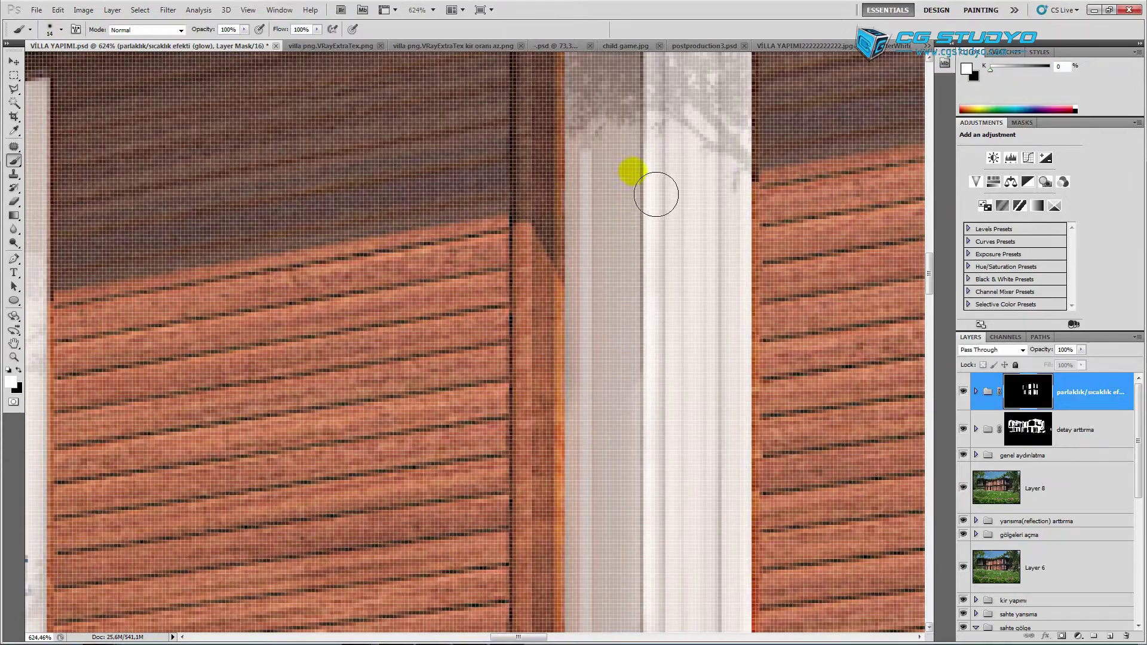
key(bracketleft)
key(bracketleft)
key(bracketleft)
scroll(638, 372, down, 2)
scroll(653, 532, down, 3)
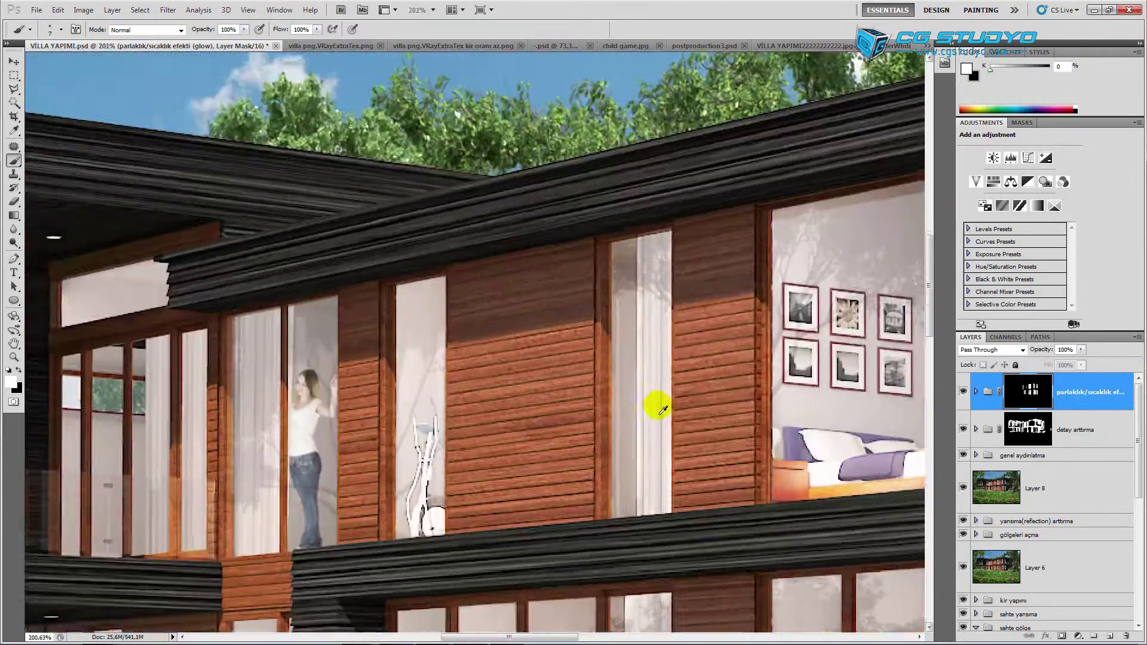
scroll(660, 404, down, 2)
scroll(690, 407, down, 2)
scroll(418, 298, up, 1)
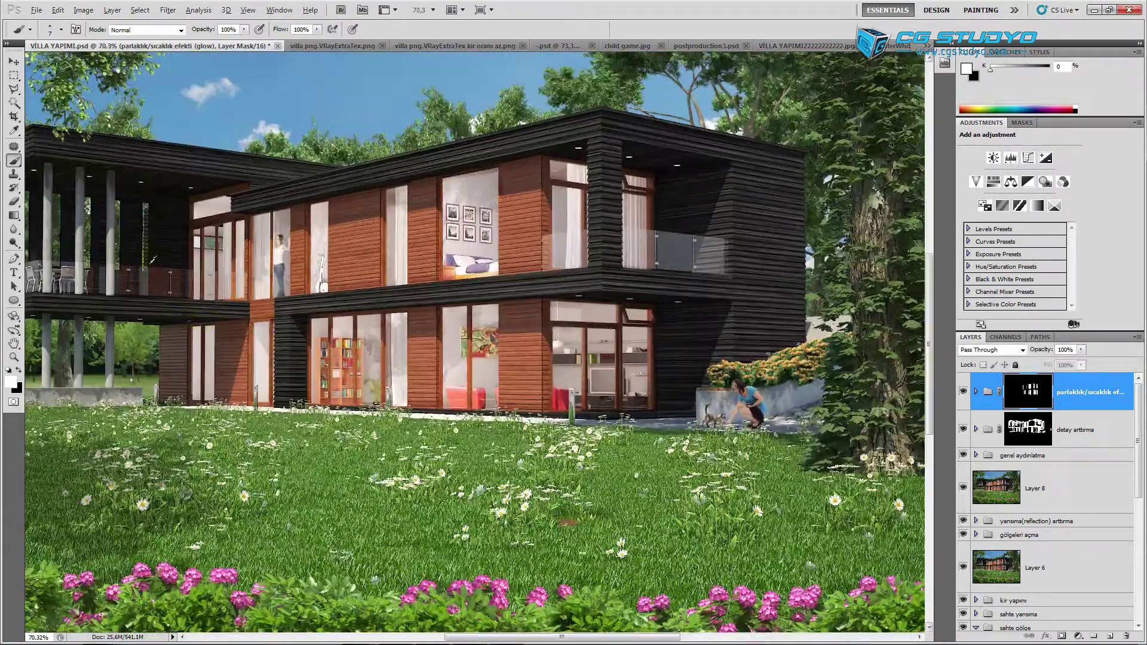
scroll(269, 248, up, 3)
scroll(70, 188, up, 1)
scroll(358, 233, up, 2)
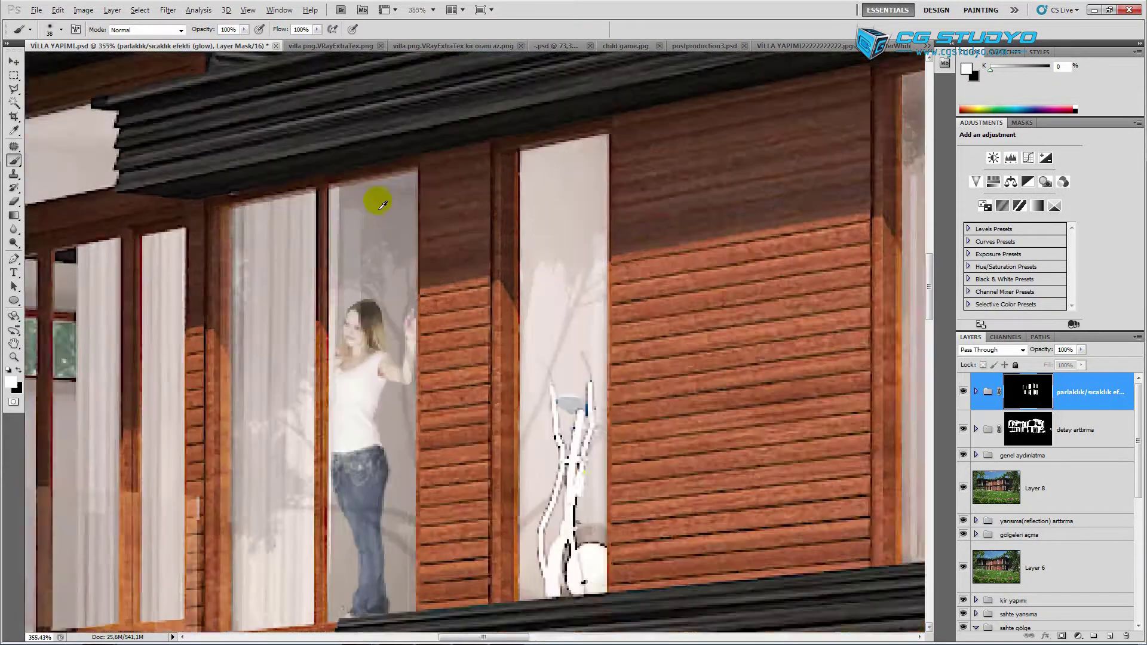
scroll(382, 227, up, 1)
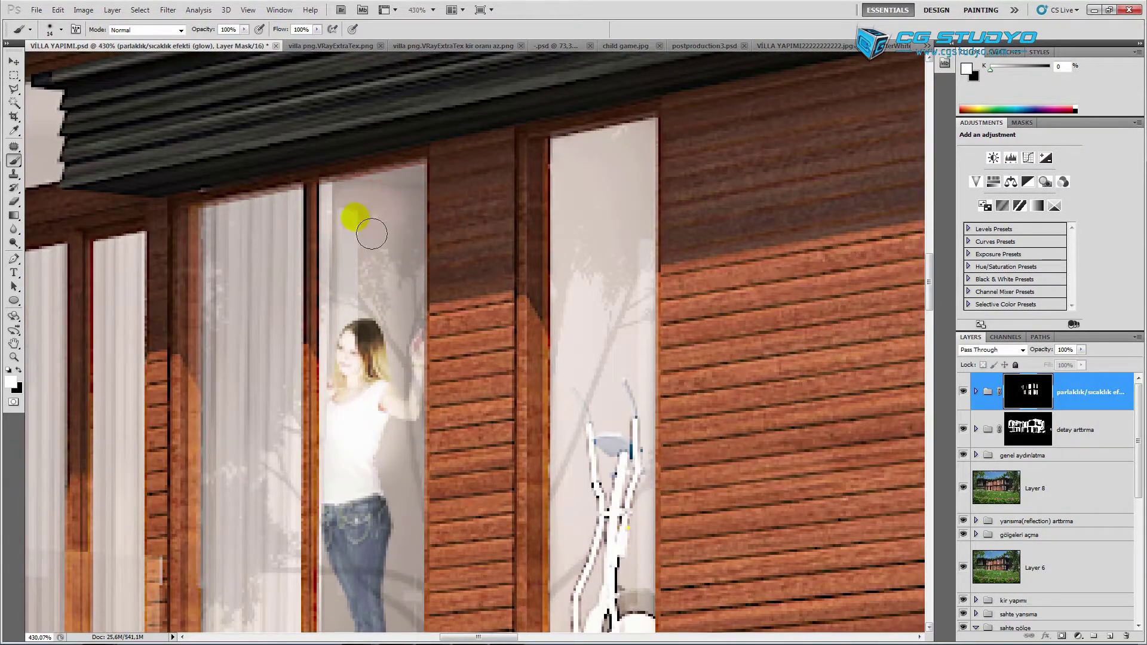
scroll(383, 179, up, 4)
scroll(415, 564, down, 1)
scroll(404, 494, down, 1)
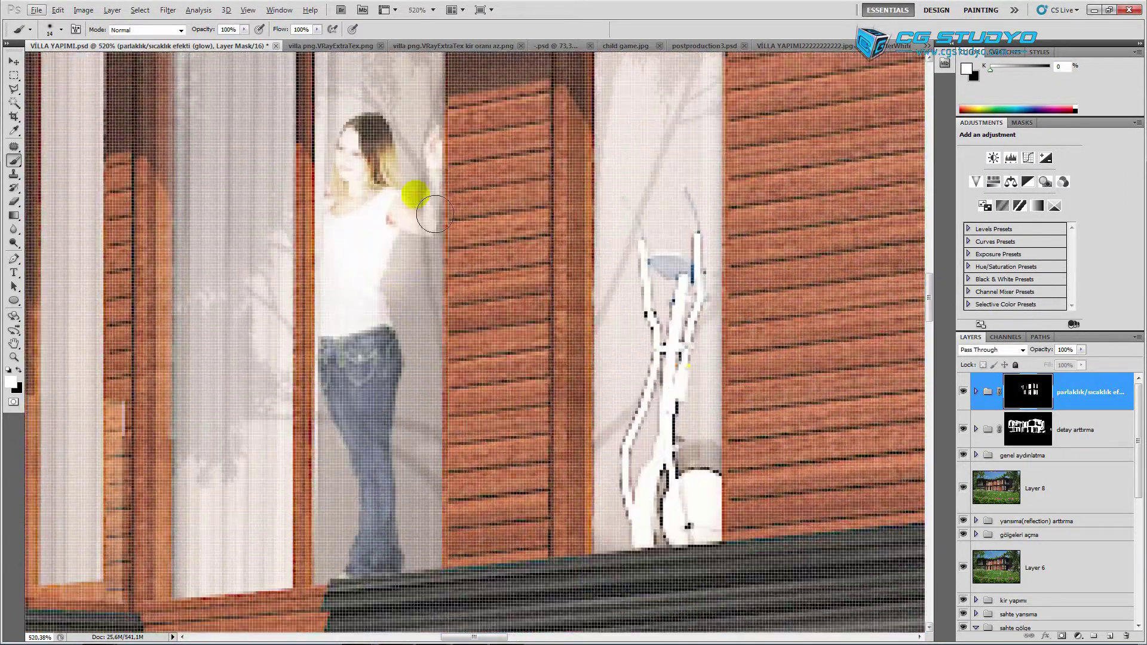
drag(369, 576, 362, 323)
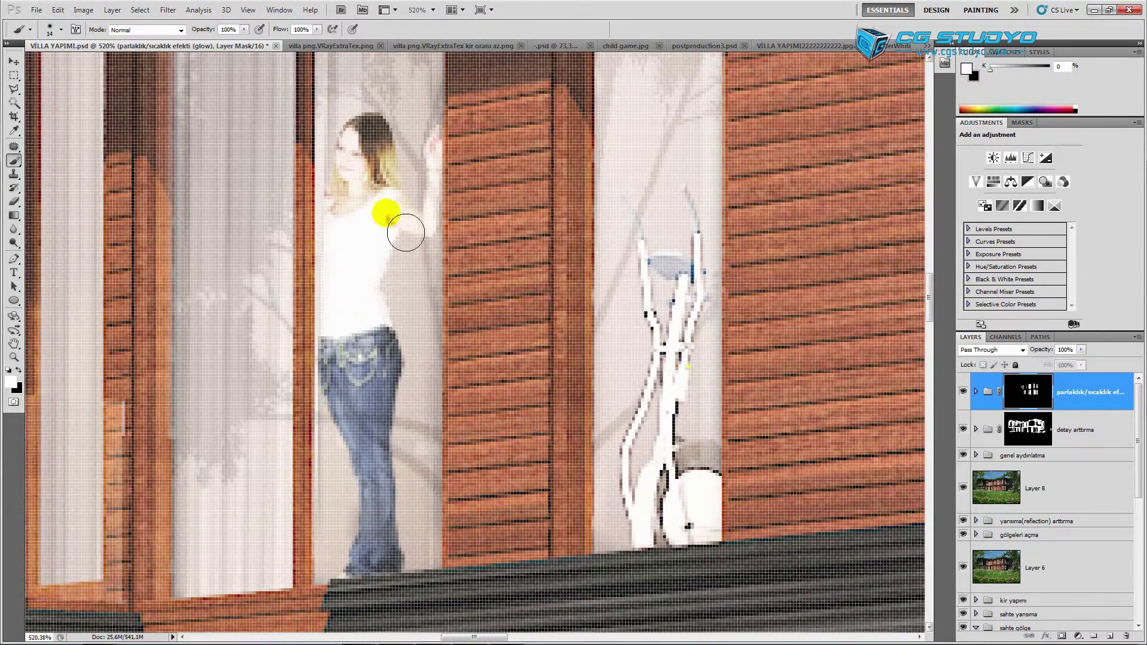
Paint the glow mask white down the left curtain panel of the upper window.
scroll(405, 232, up, 3)
scroll(442, 155, down, 4)
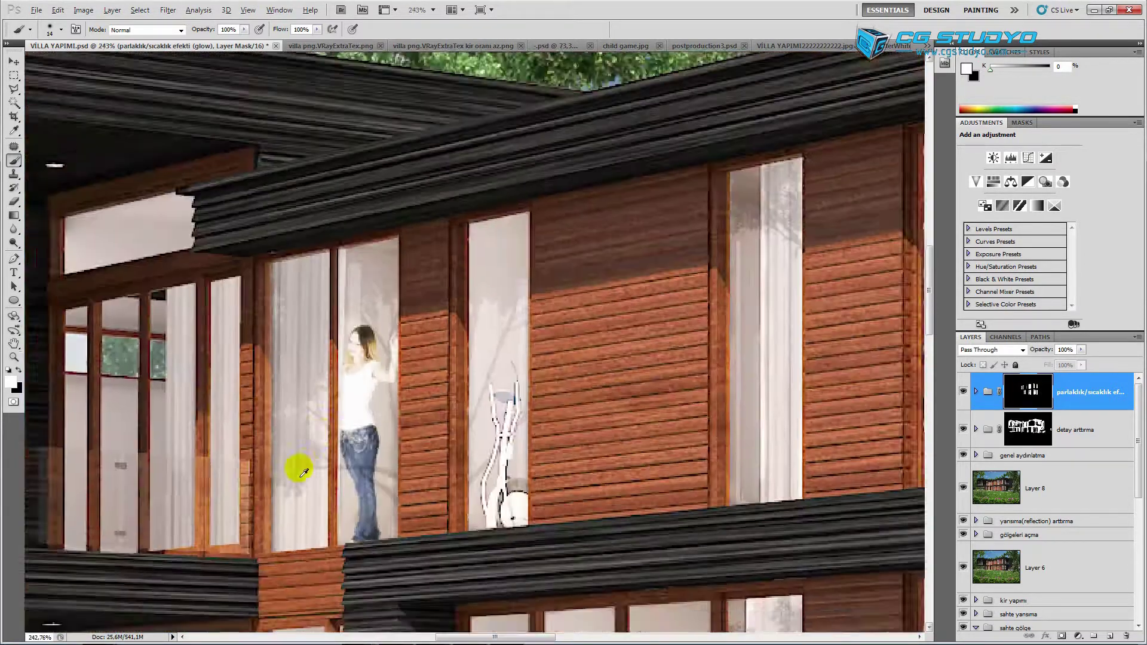
scroll(295, 468, up, 3)
mouse_move(339, 123)
mouse_down()
mouse_move(295, 180)
mouse_move(348, 264)
mouse_move(297, 441)
mouse_move(353, 412)
mouse_up()
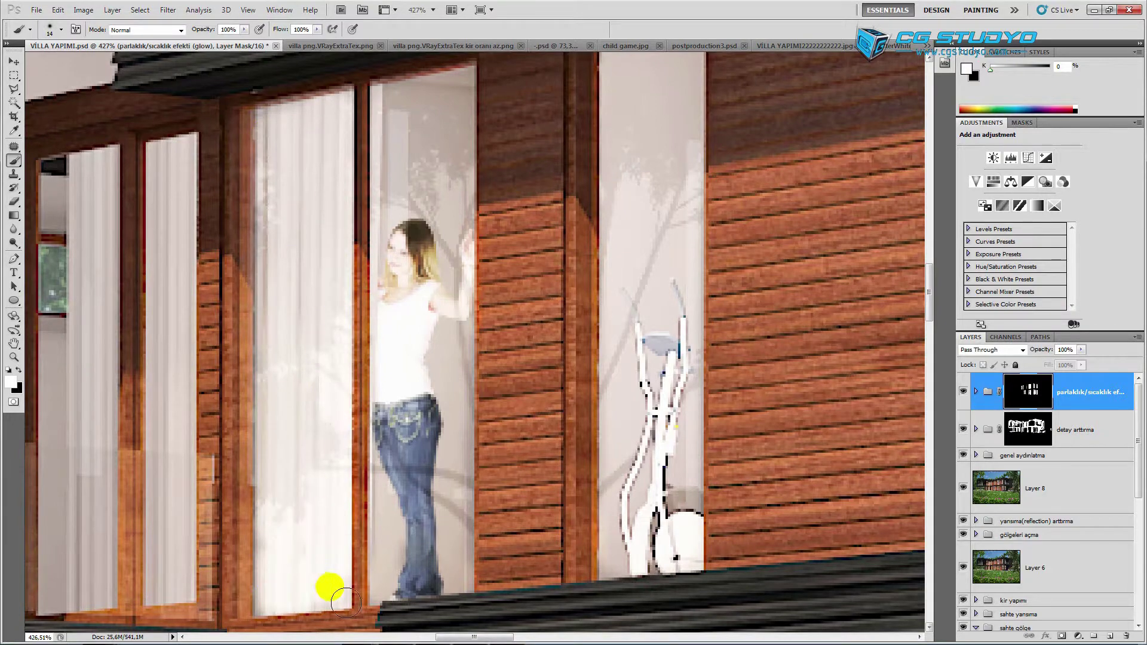
scroll(360, 409, down, 5)
Reselect the parlaklık/sıcaklık efekti group and drag its opacity down to 45%.
click(1079, 435)
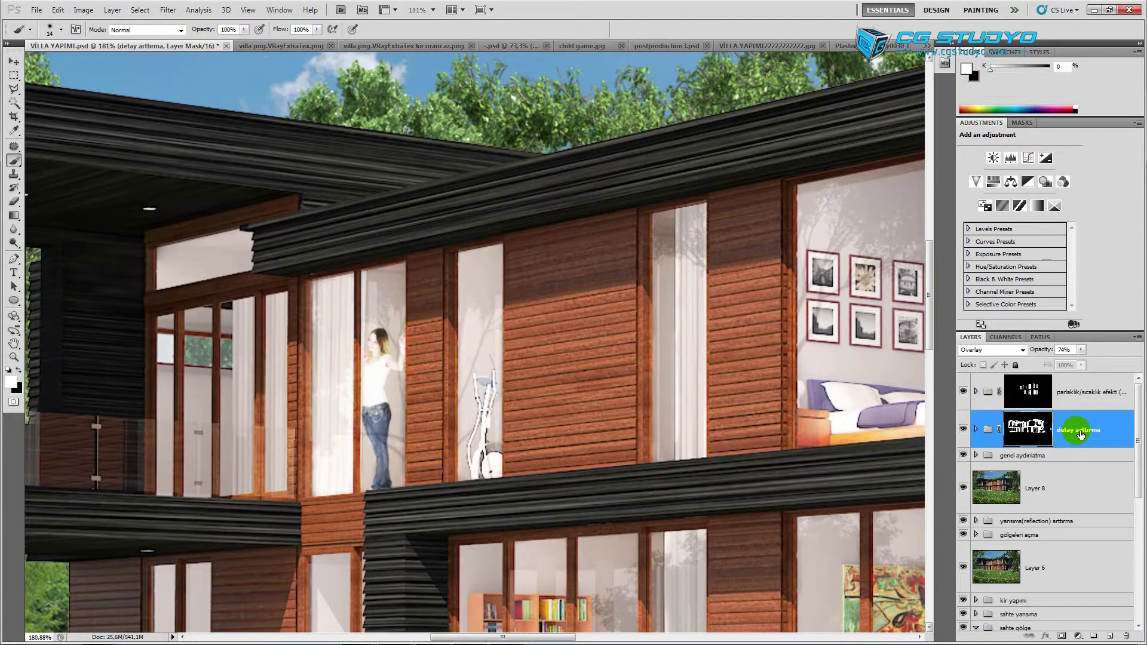
click(1028, 388)
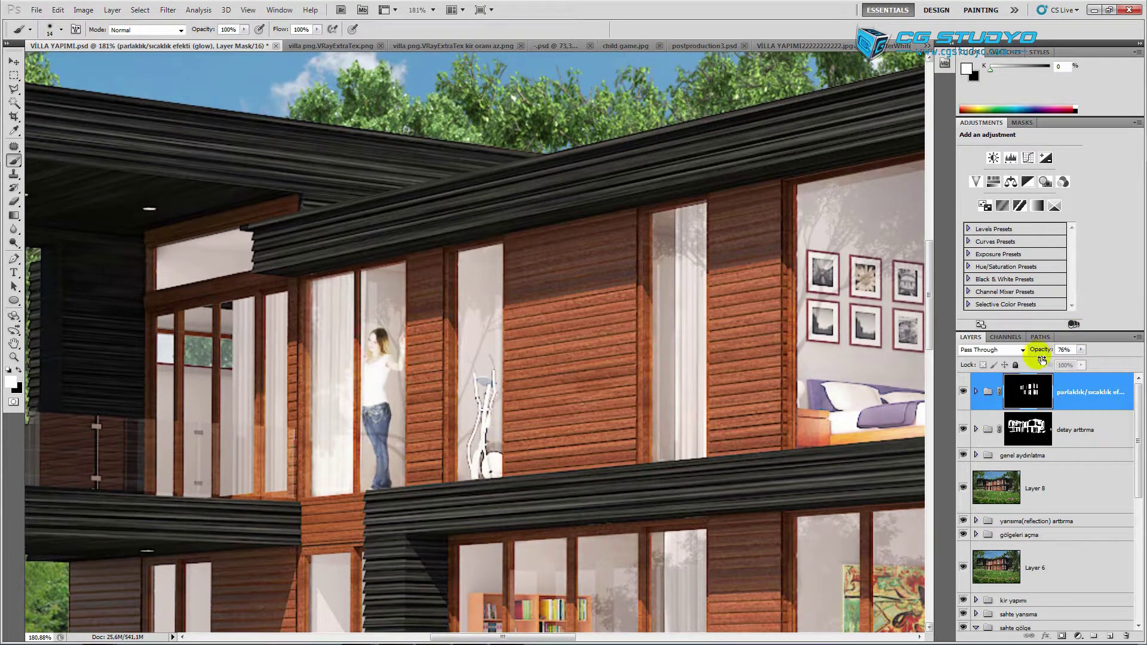
scroll(888, 409, down, 5)
scroll(537, 299, up, 4)
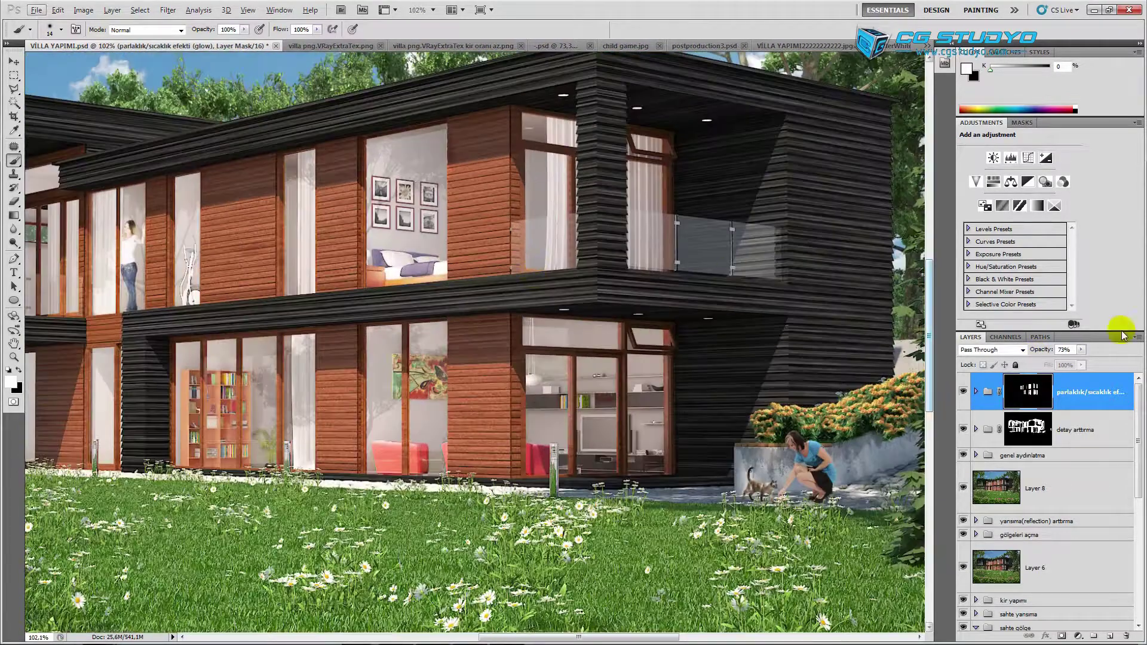
mouse_move(1040, 350)
mouse_down()
mouse_move(1045, 340)
mouse_move(1027, 356)
mouse_up()
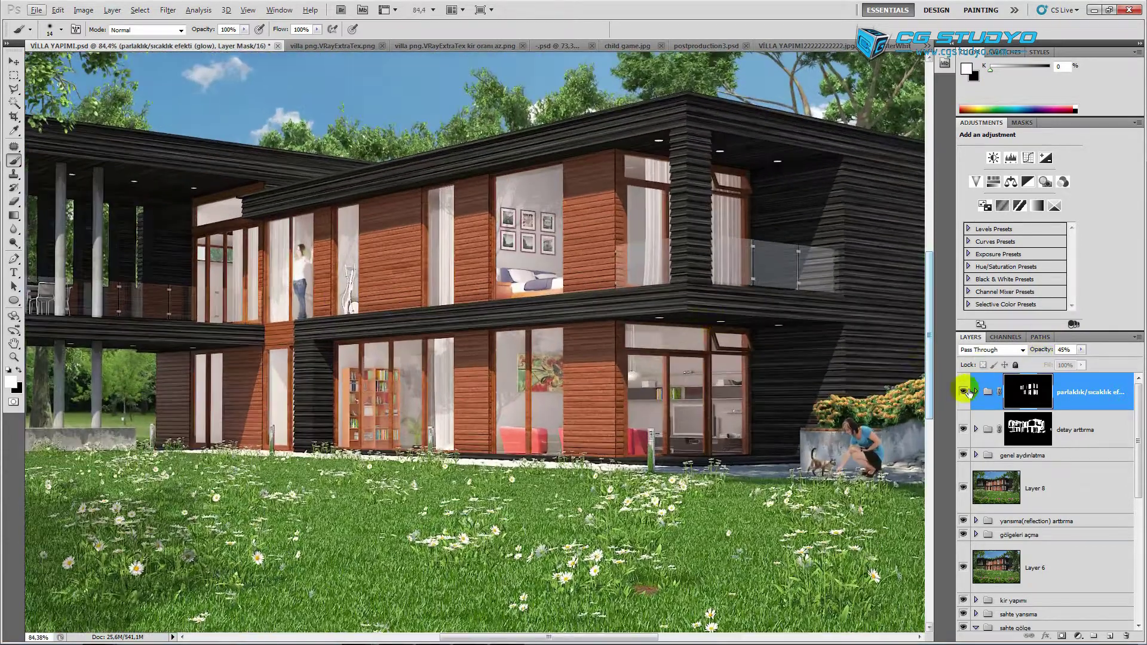
click(963, 391)
click(963, 391)
click(963, 391)
click(963, 392)
click(963, 392)
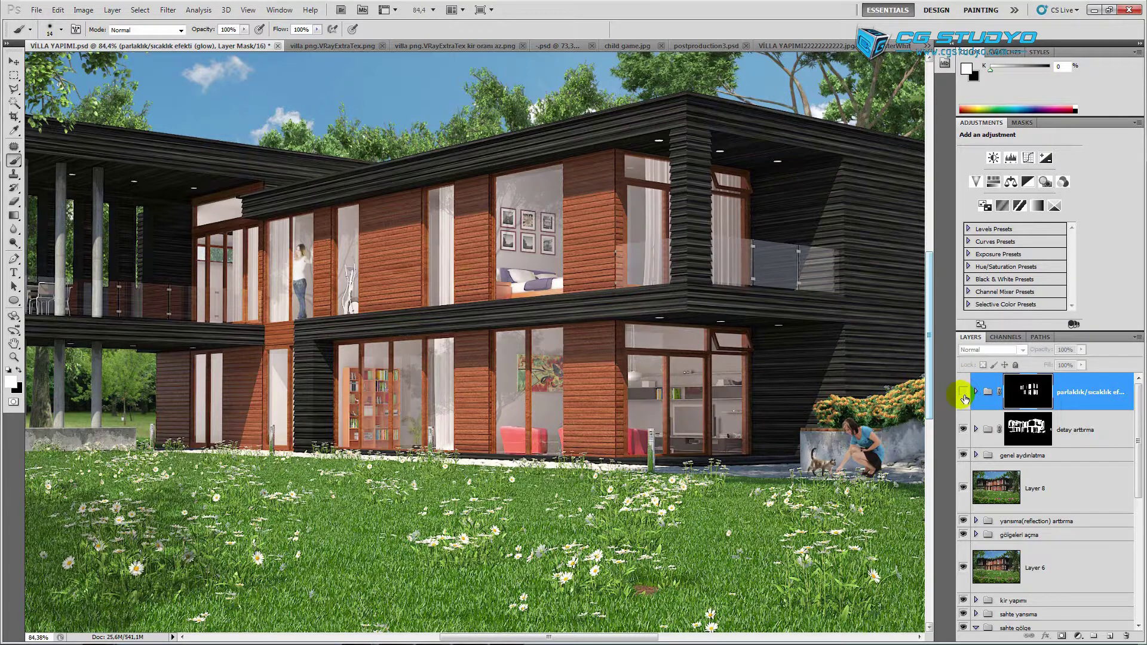
click(964, 393)
click(964, 392)
click(963, 393)
scroll(209, 321, up, 2)
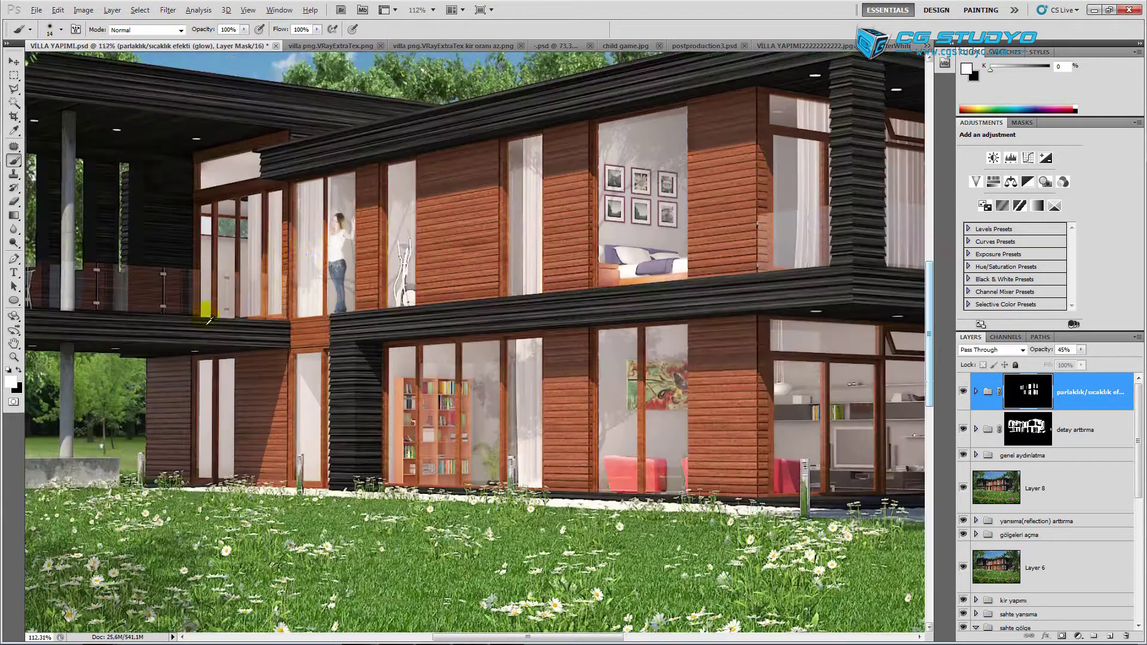
scroll(307, 238, up, 4)
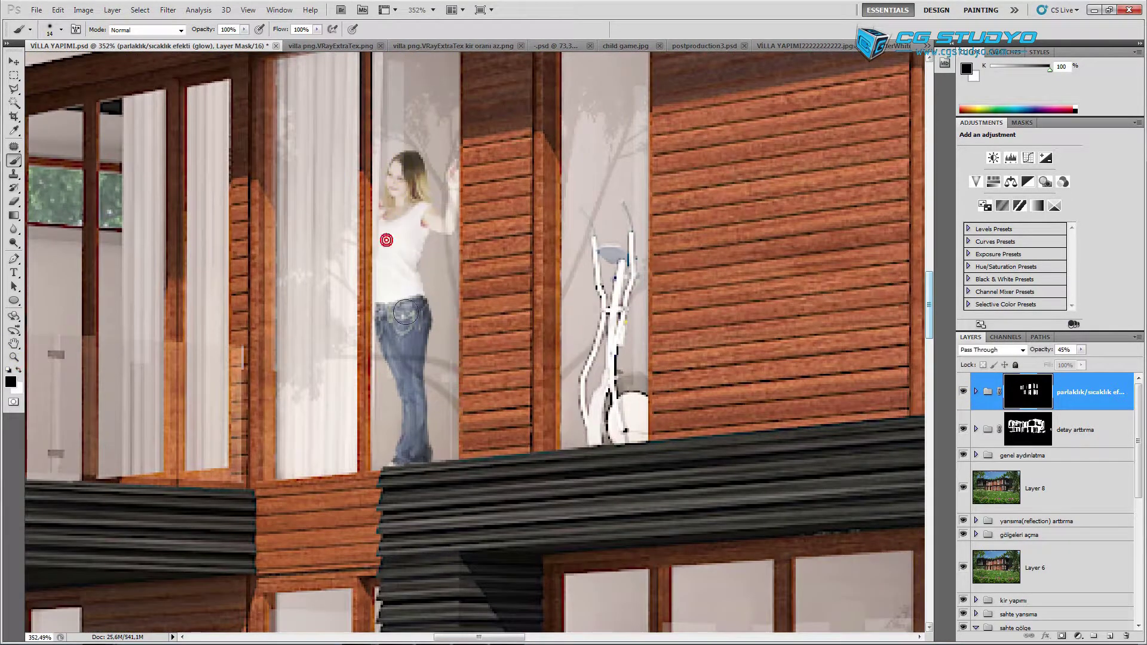
scroll(419, 471, down, 5)
scroll(420, 471, up, 1)
Turn the glow group back on and extend its mask over the balcony window glass.
click(963, 392)
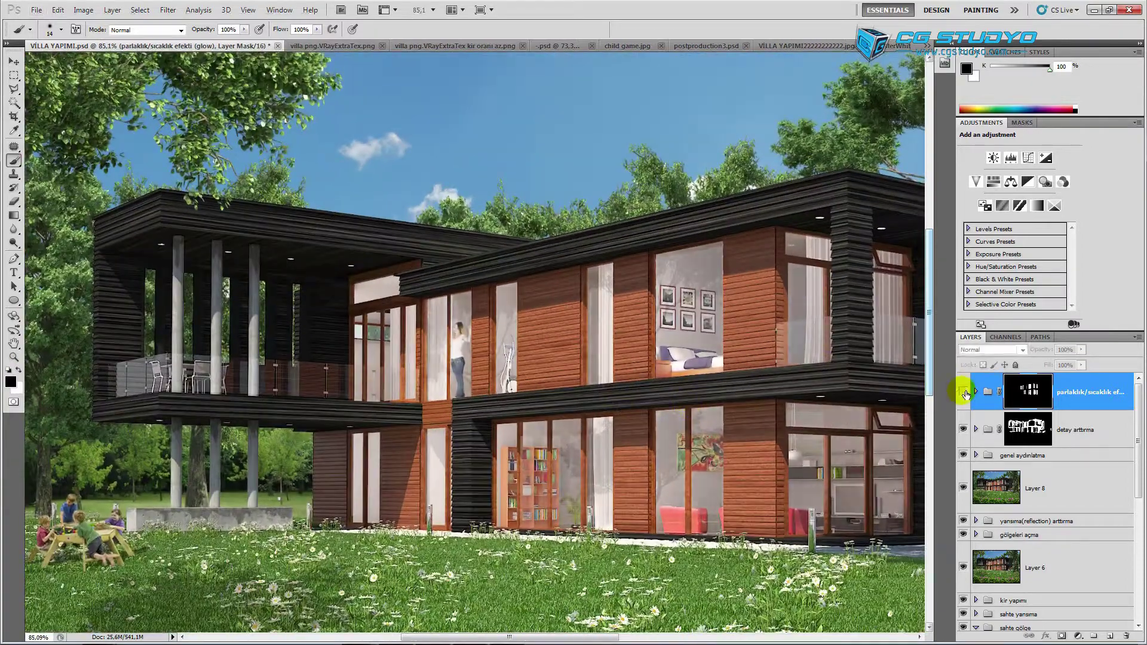
scroll(639, 384, down, 1)
scroll(325, 282, up, 1)
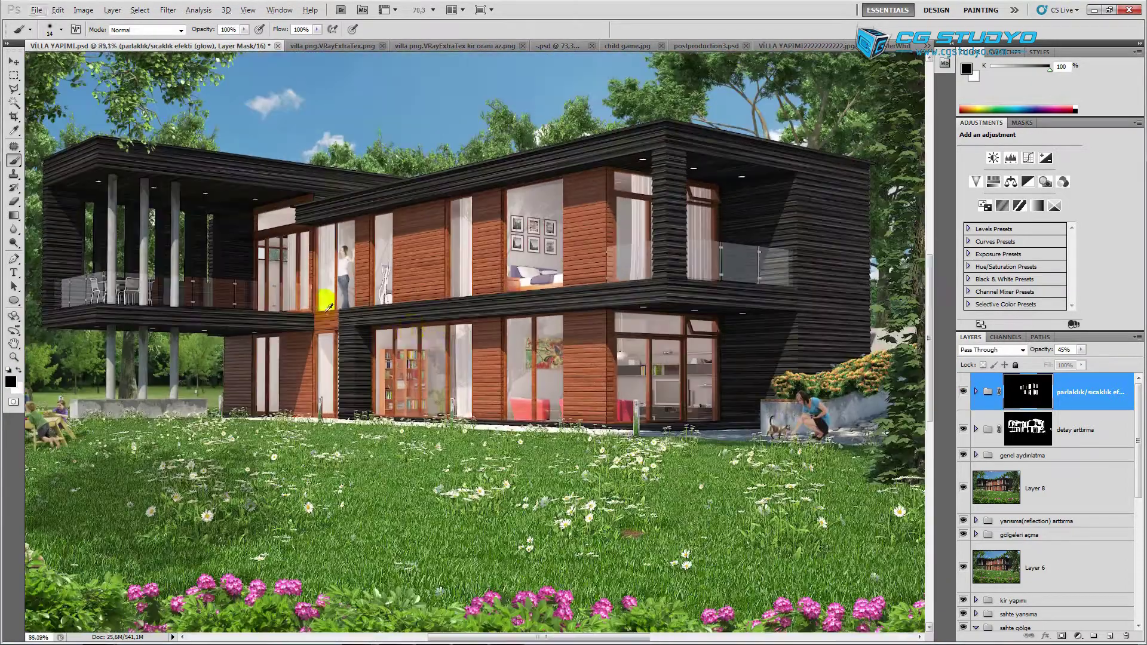
scroll(325, 281, up, 3)
scroll(490, 232, down, 1)
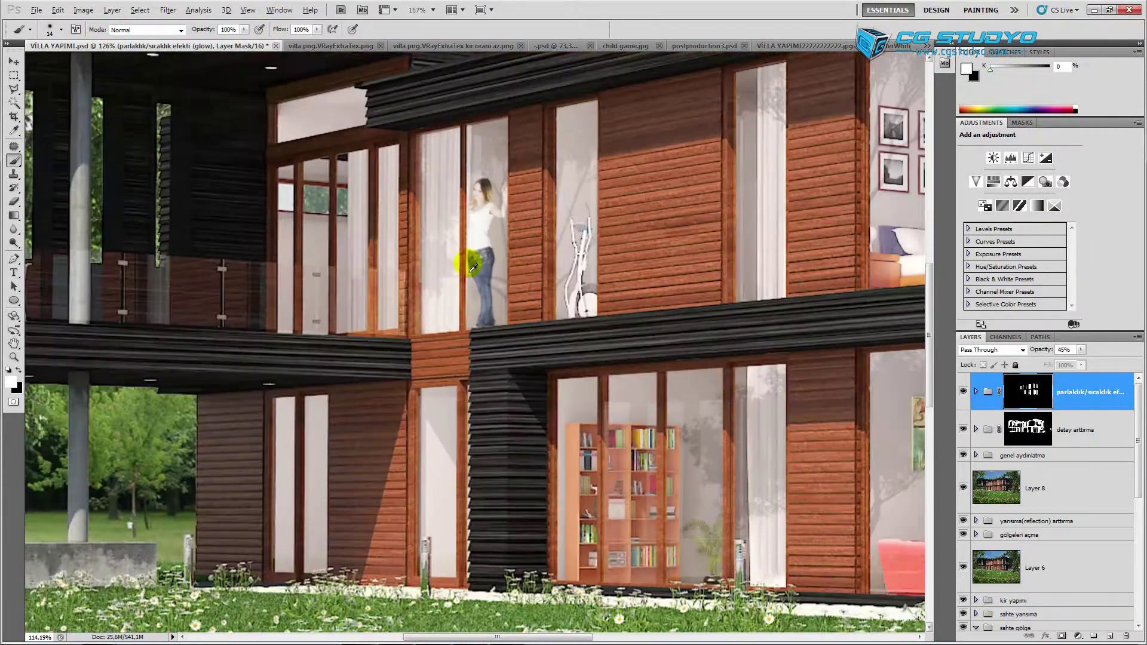
scroll(490, 232, down, 2)
scroll(490, 233, down, 1)
scroll(481, 330, up, 1)
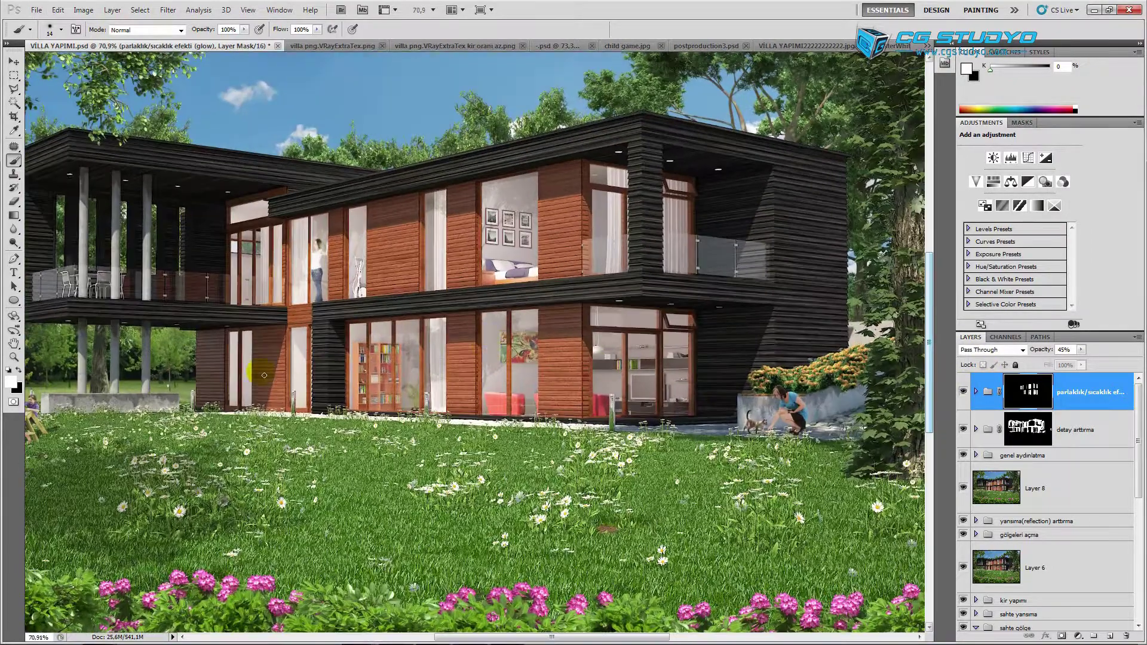
scroll(172, 304, up, 2)
scroll(430, 265, up, 2)
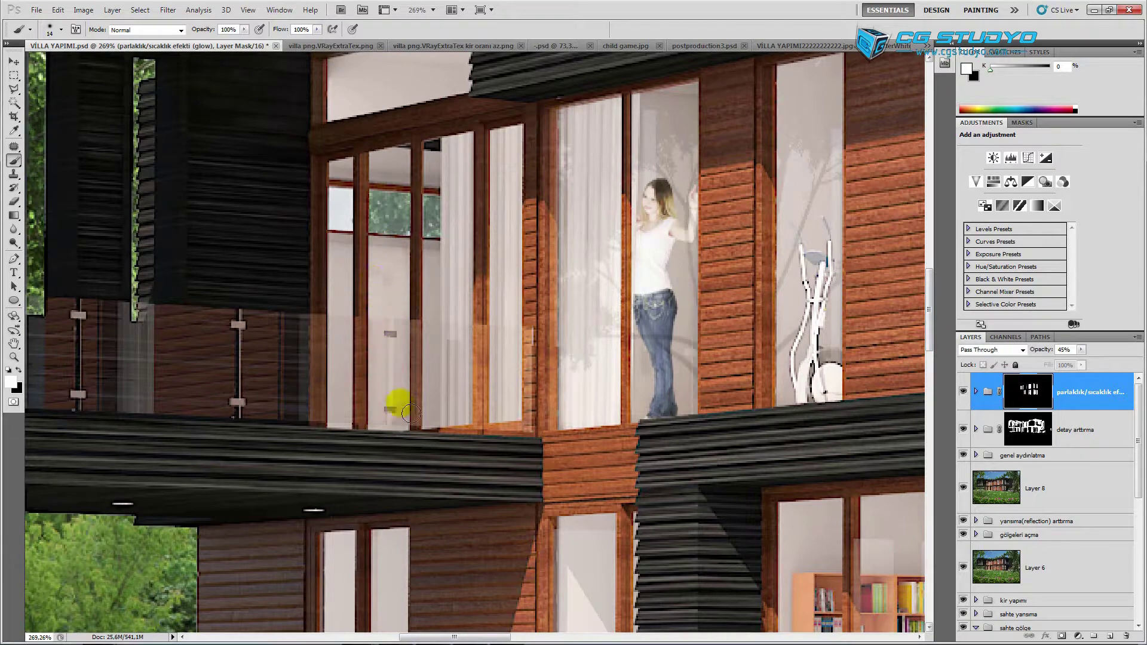
drag(410, 412, 444, 436)
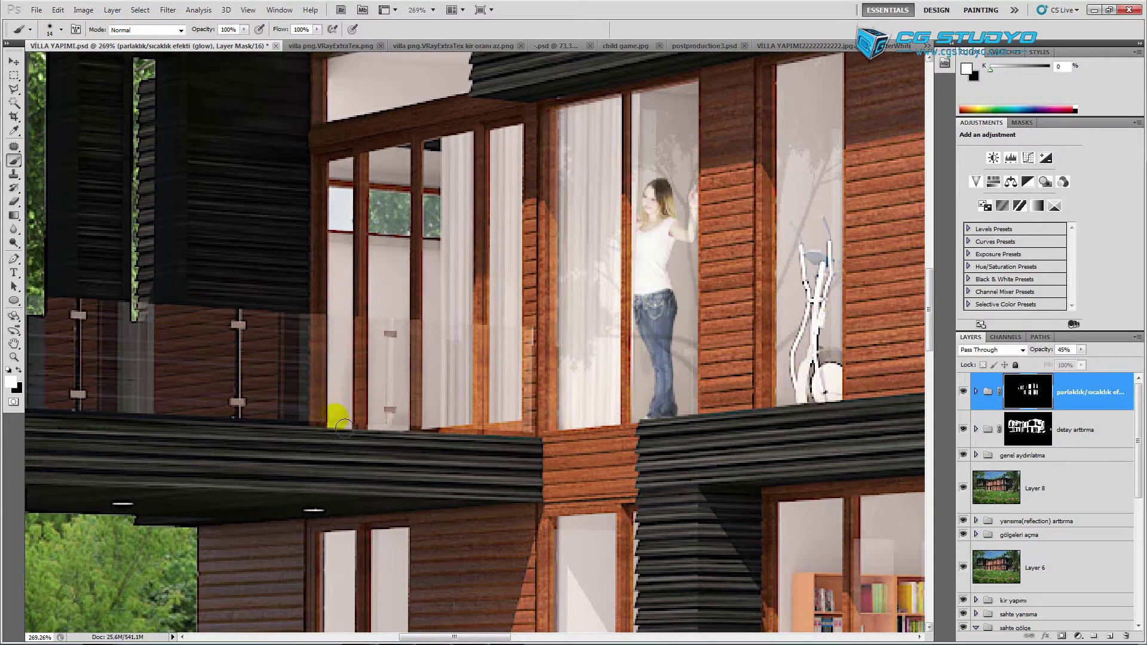
Paint more glow across the upper-floor window glass.
scroll(371, 184, up, 1)
scroll(371, 185, up, 3)
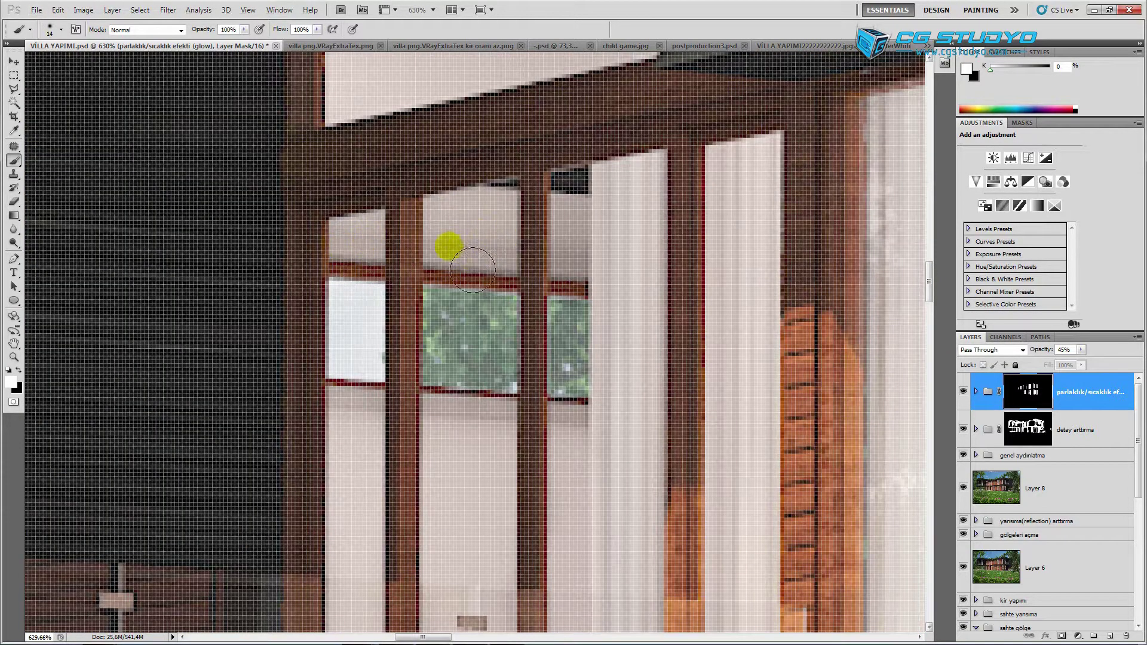
drag(472, 270, 584, 261)
scroll(583, 261, down, 5)
scroll(512, 320, up, 4)
mouse_move(512, 320)
mouse_down()
mouse_move(657, 344)
mouse_move(634, 312)
mouse_up()
Paint glow into the two narrow lower window strips and fit the house in view.
scroll(635, 313, down, 2)
scroll(725, 358, down, 2)
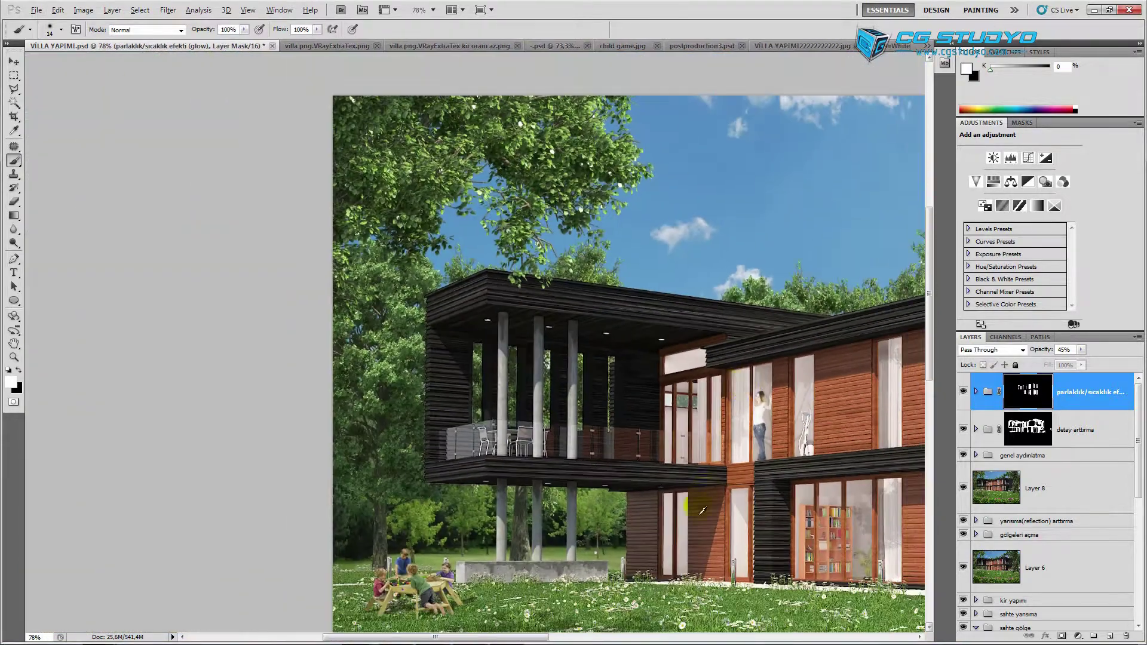
scroll(693, 508, up, 4)
drag(678, 368, 671, 601)
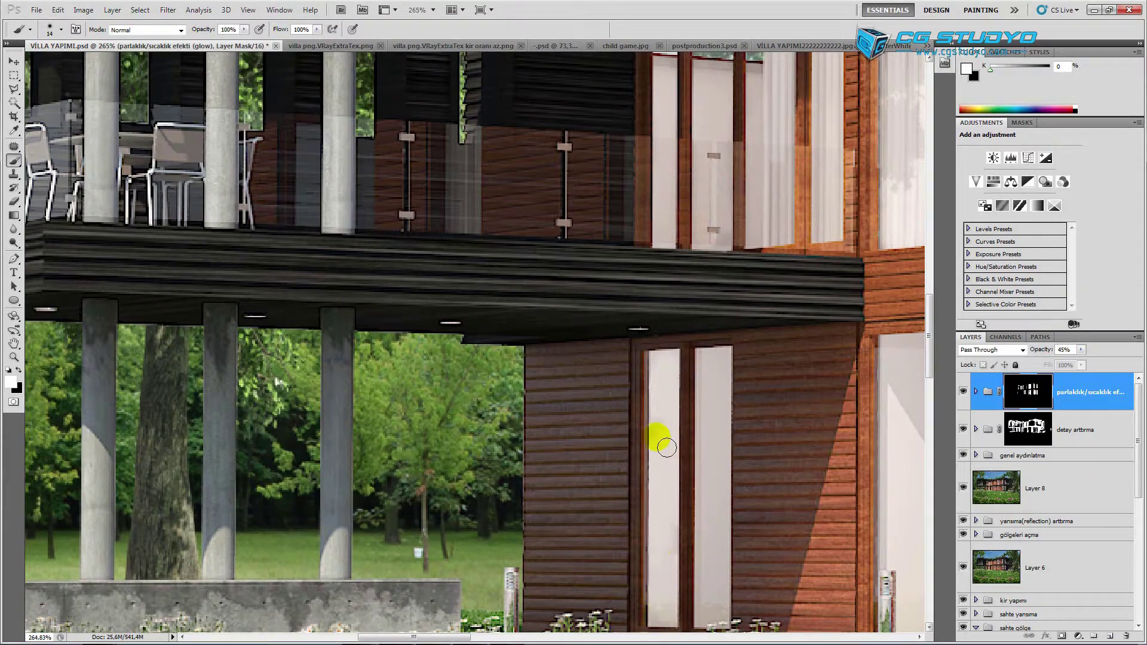
drag(722, 359, 717, 516)
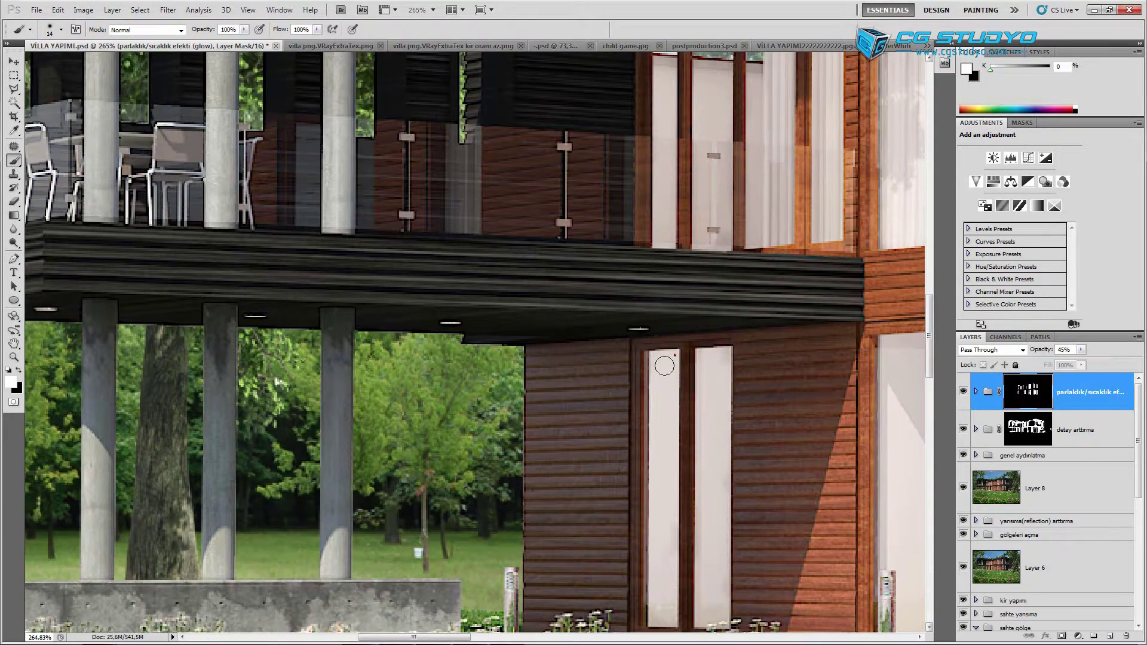
key(ctrl+0)
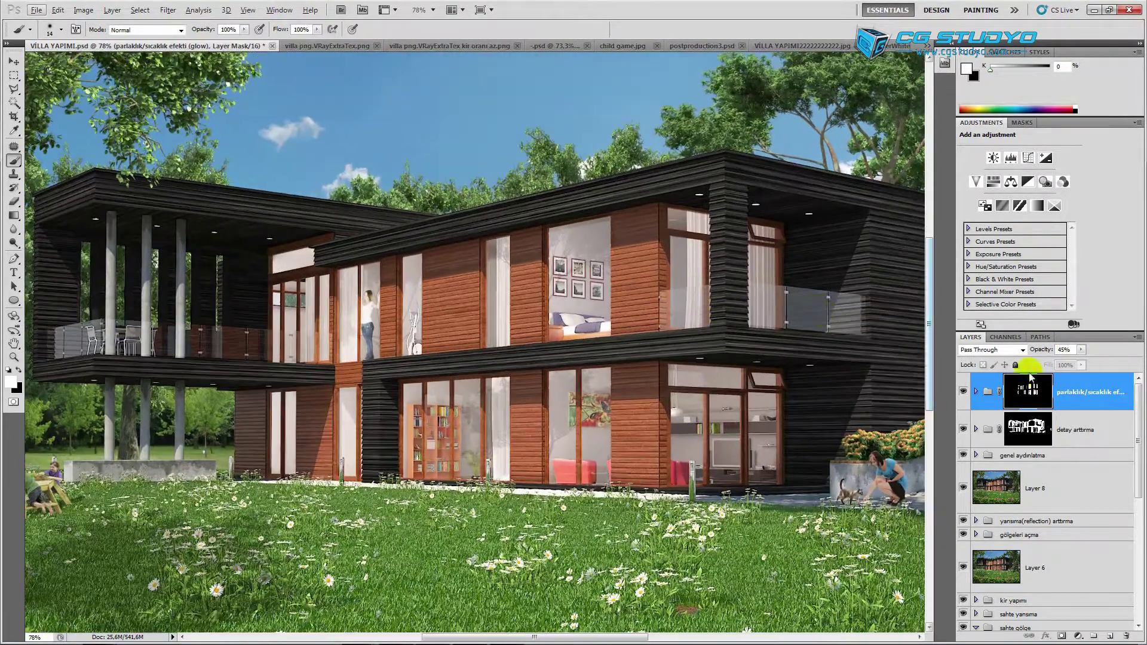
click(963, 391)
click(963, 391)
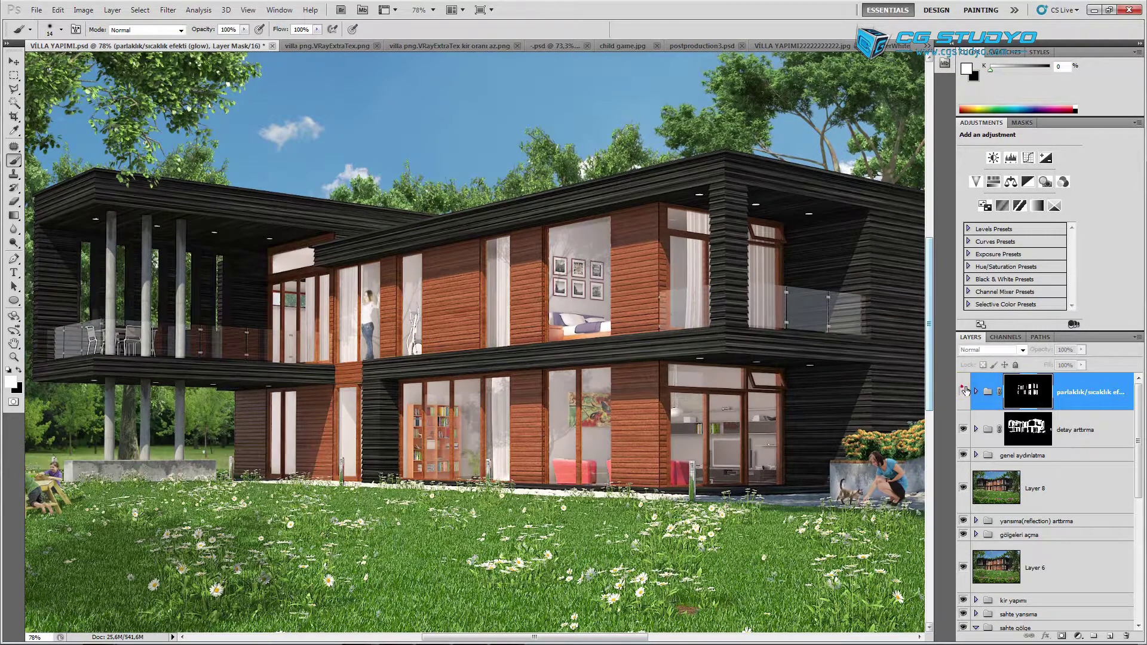